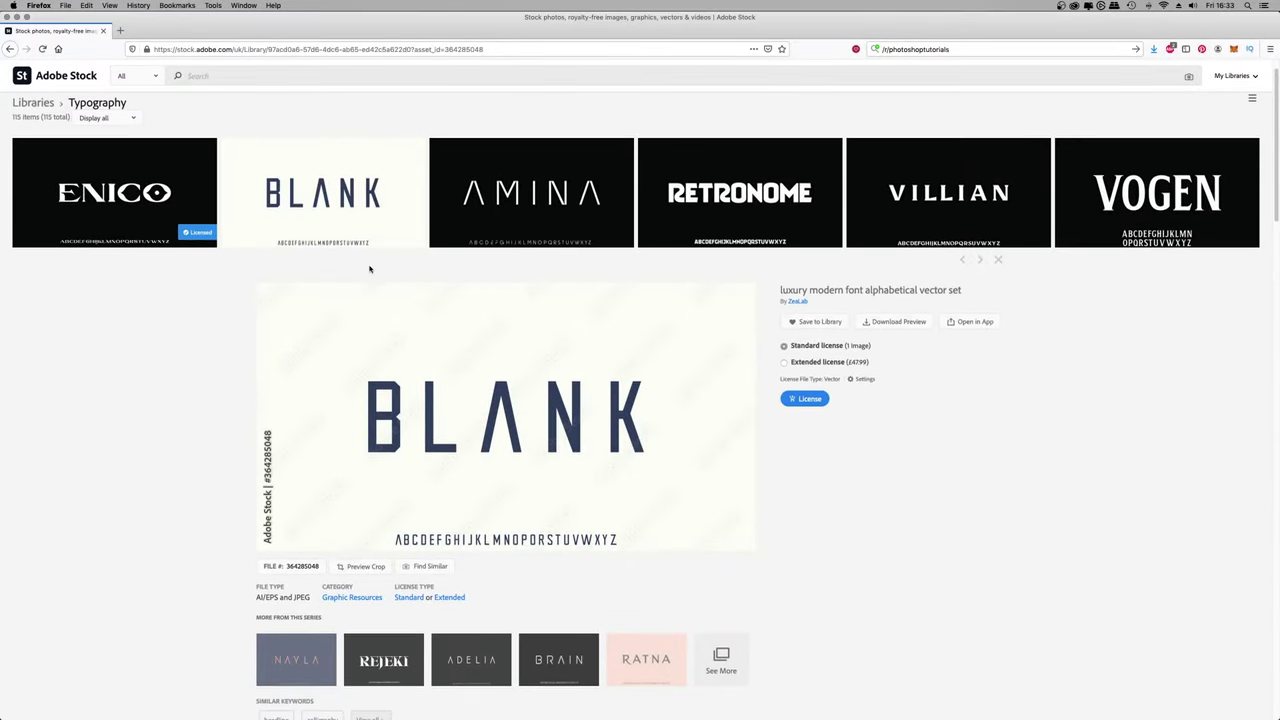
- Scroll the Typography library and preview the dego font's details
{"action": "scroll", "coordinate": [369, 267], "scroll_direction": "down", "scroll_amount": 5}
{"action": "scroll", "coordinate": [369, 267], "scroll_direction": "down", "scroll_amount": 10}
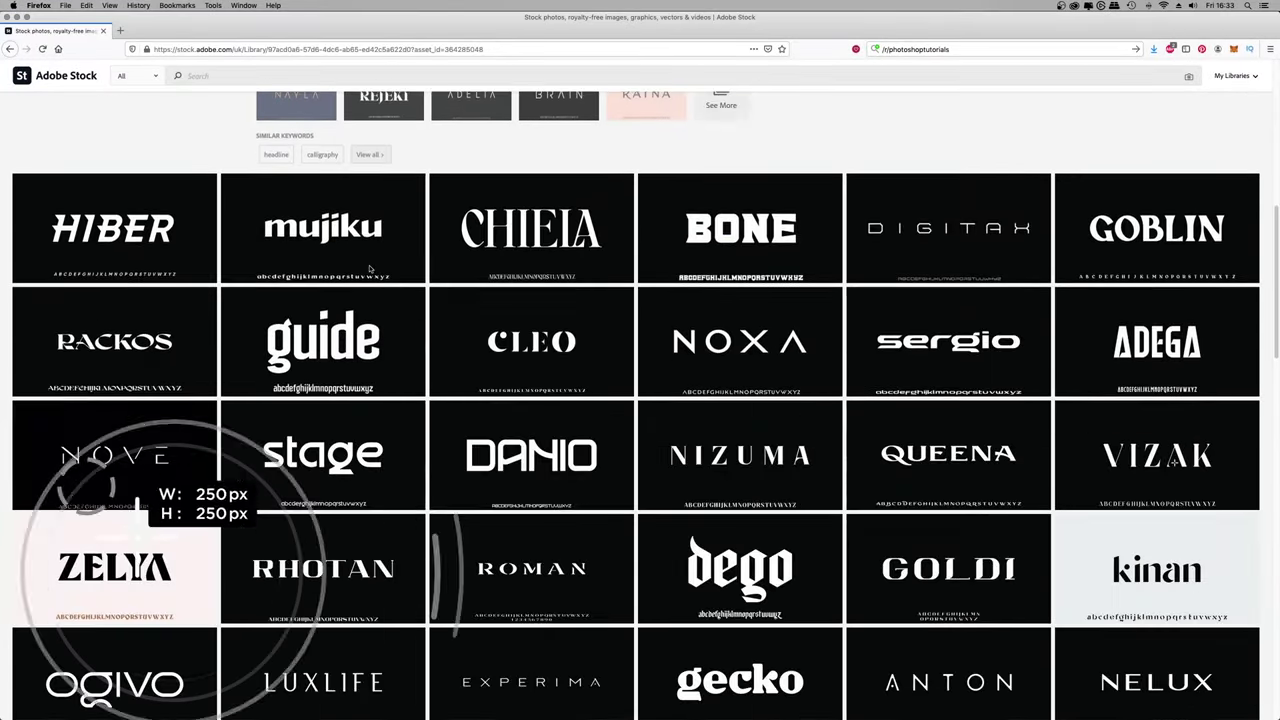
{"action": "scroll", "coordinate": [369, 267], "scroll_direction": "down", "scroll_amount": 2}
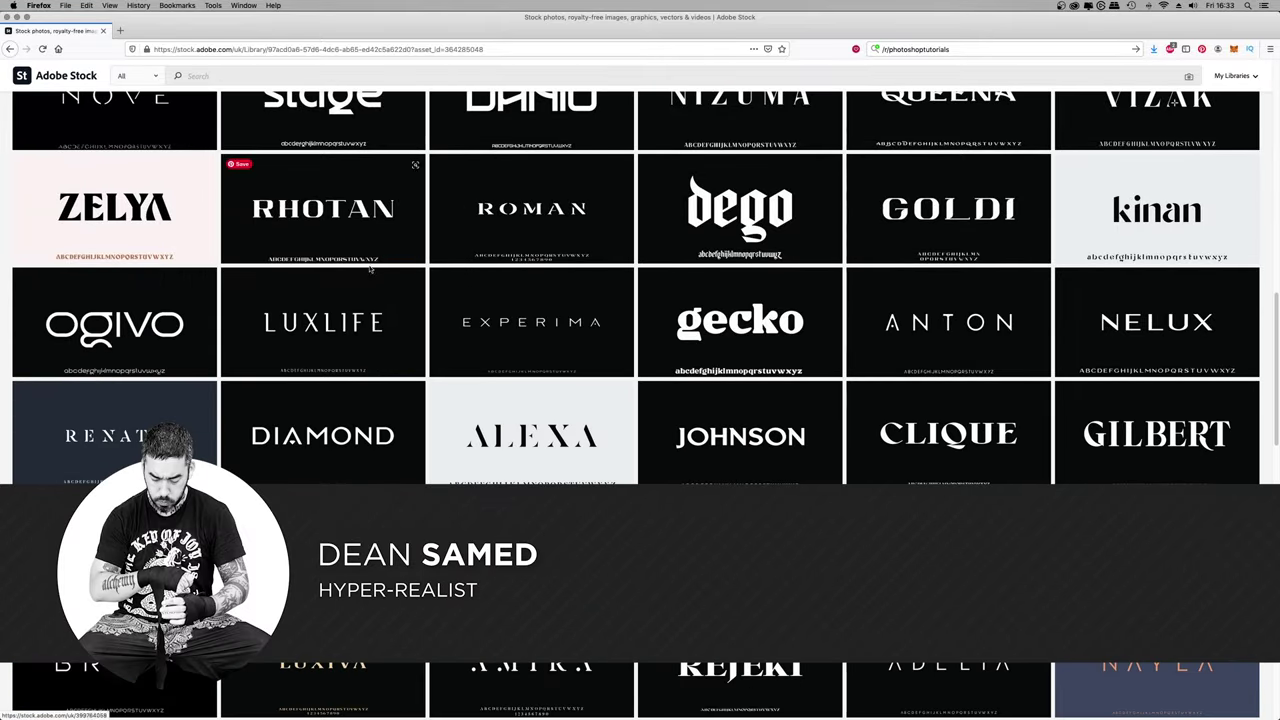
{"action": "left_click", "coordinate": [699, 229]}
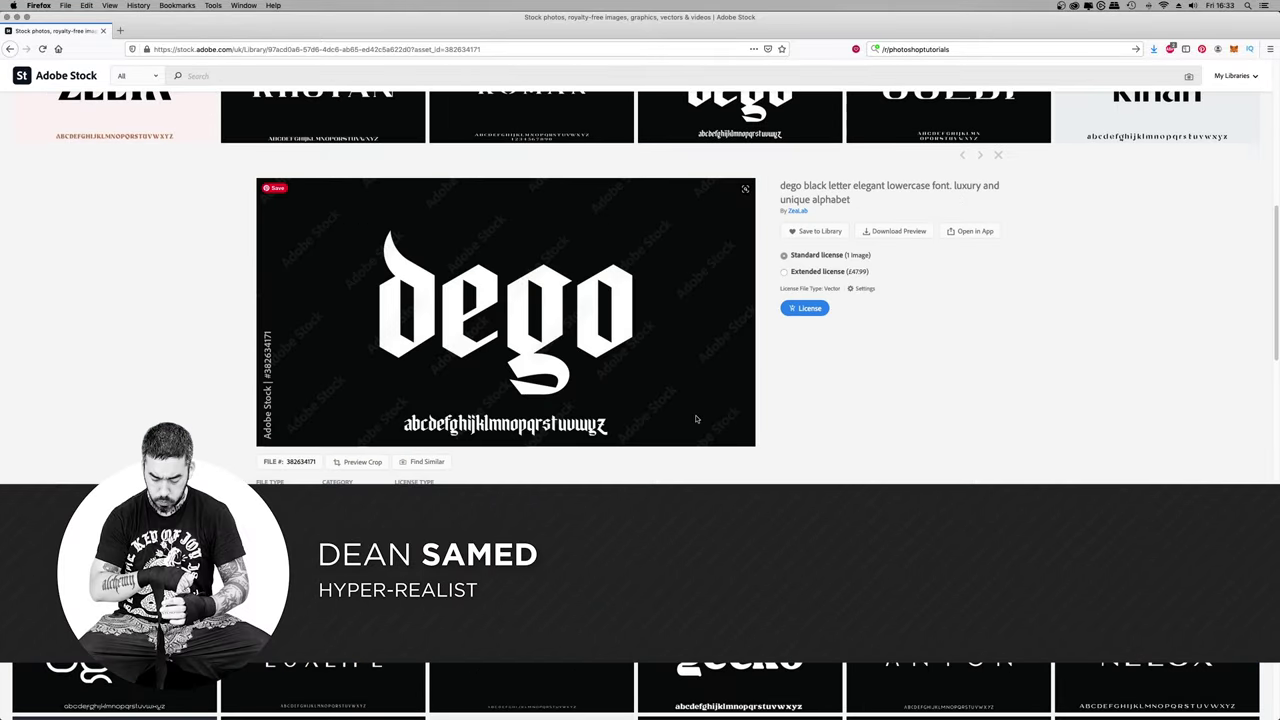
- Scroll back and expand the ENICO luxury glamour font's detail panel
{"action": "scroll", "coordinate": [697, 400], "scroll_direction": "down", "scroll_amount": 10}
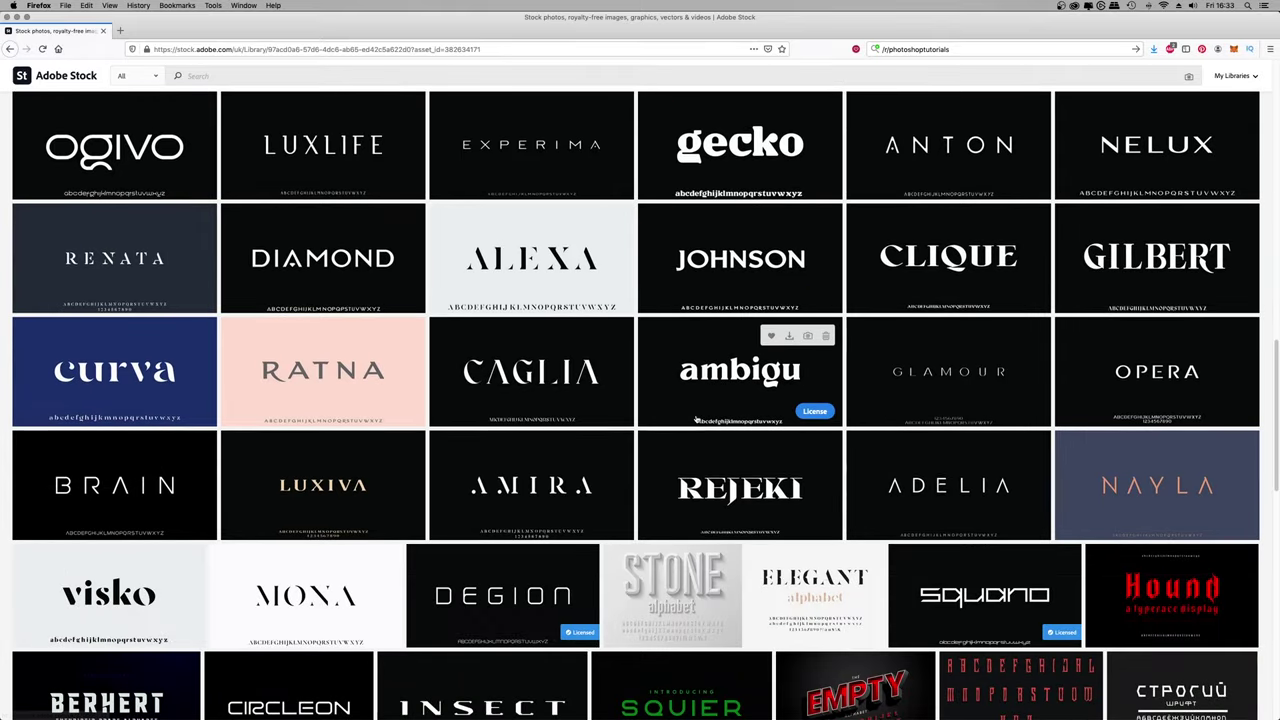
{"action": "scroll", "coordinate": [695, 419], "scroll_direction": "up", "scroll_amount": 9}
{"action": "scroll", "coordinate": [697, 420], "scroll_direction": "up", "scroll_amount": 12}
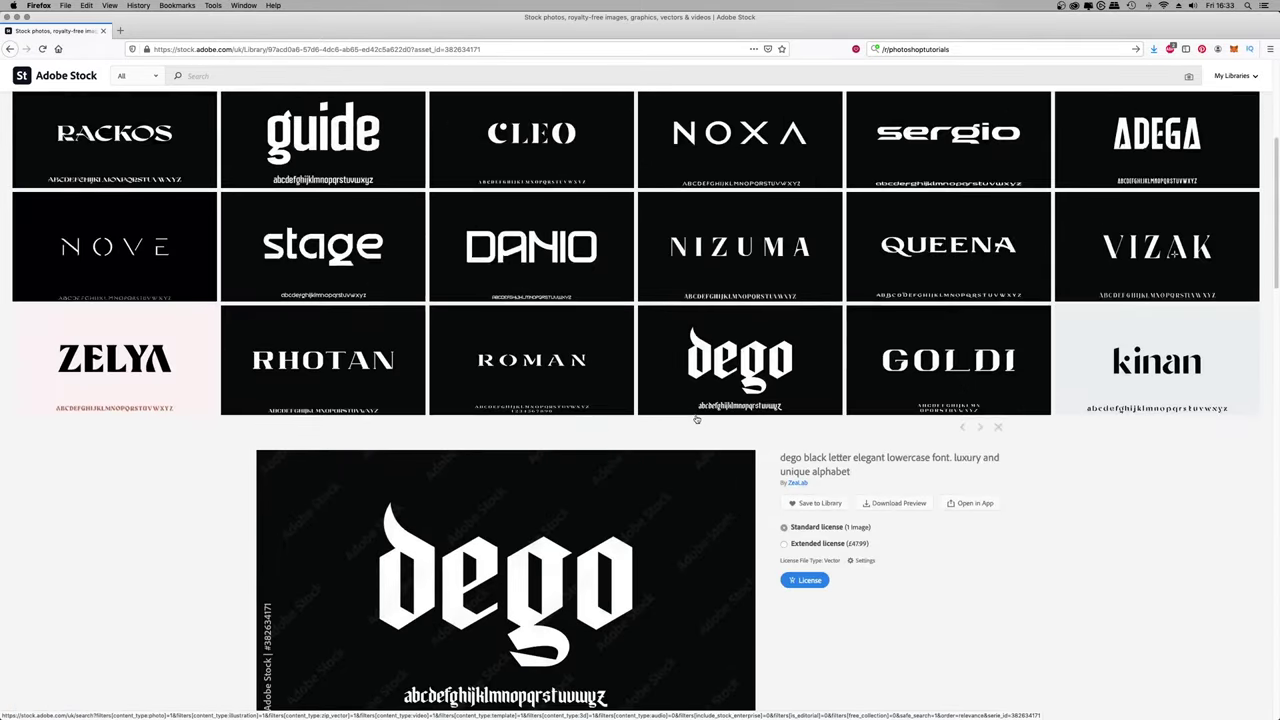
{"action": "left_click", "coordinate": [80, 243]}
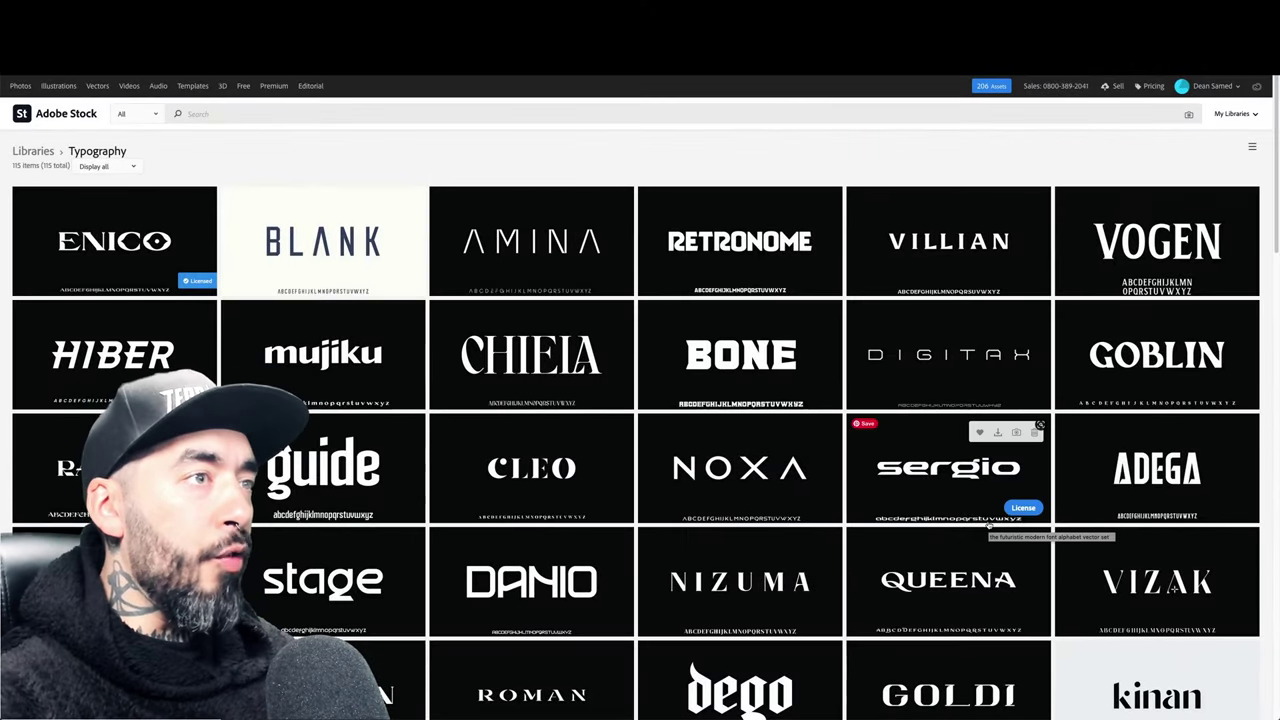
- Scroll the library and expand the BLANK luxury modern font set's detail panel
{"action": "scroll", "coordinate": [970, 520], "scroll_direction": "down", "scroll_amount": 1}
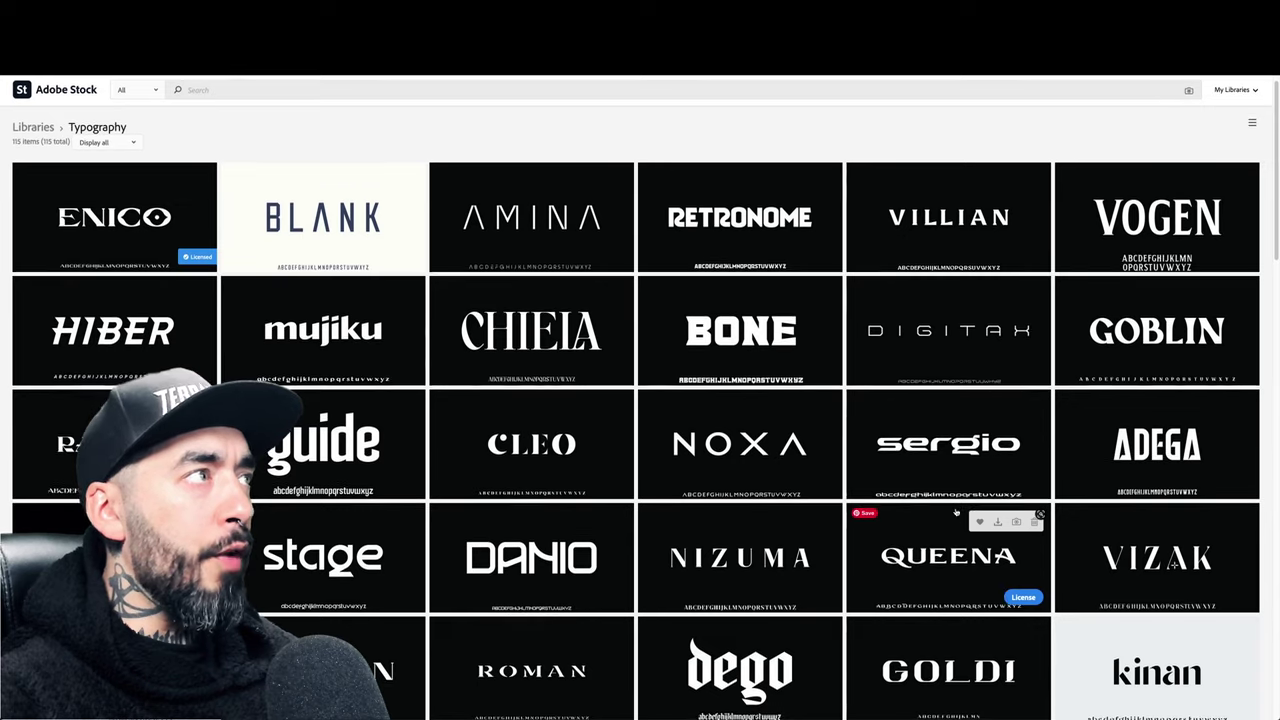
{"action": "scroll", "coordinate": [956, 510], "scroll_direction": "down", "scroll_amount": 3}
{"action": "scroll", "coordinate": [956, 517], "scroll_direction": "down", "scroll_amount": 2}
{"action": "scroll", "coordinate": [956, 517], "scroll_direction": "down", "scroll_amount": 3}
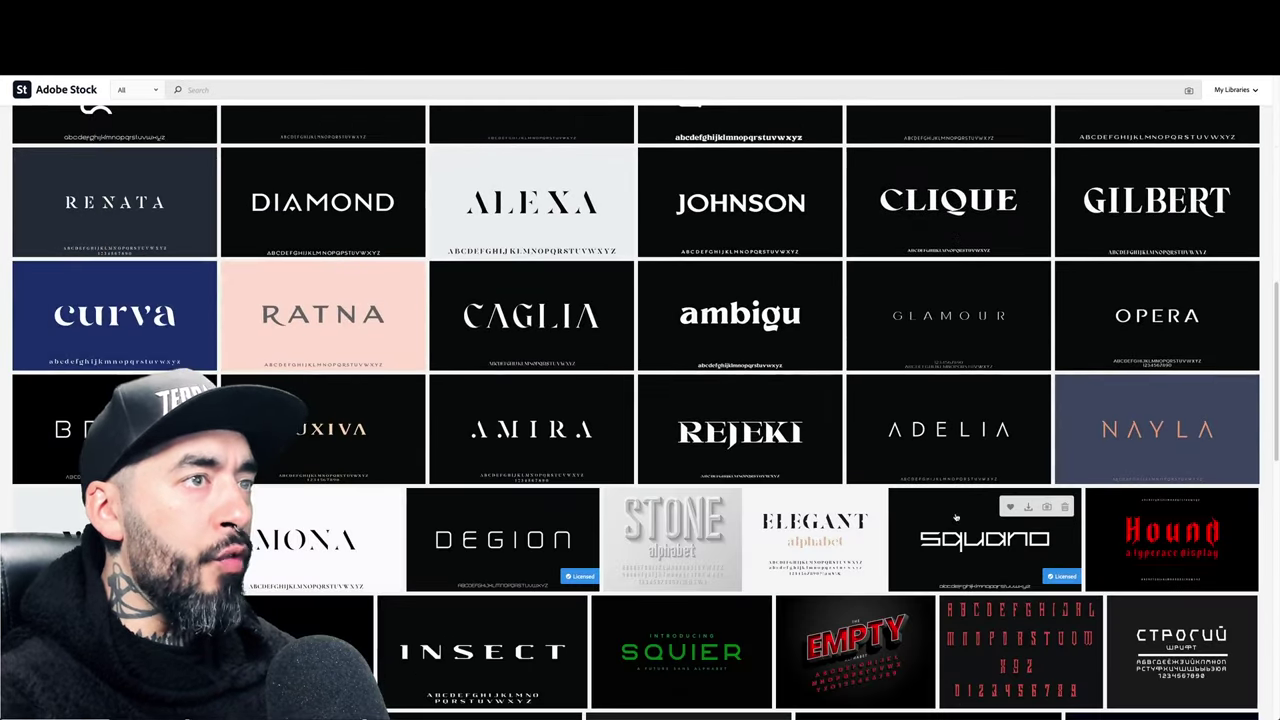
{"action": "scroll", "coordinate": [950, 575], "scroll_direction": "up", "scroll_amount": 8}
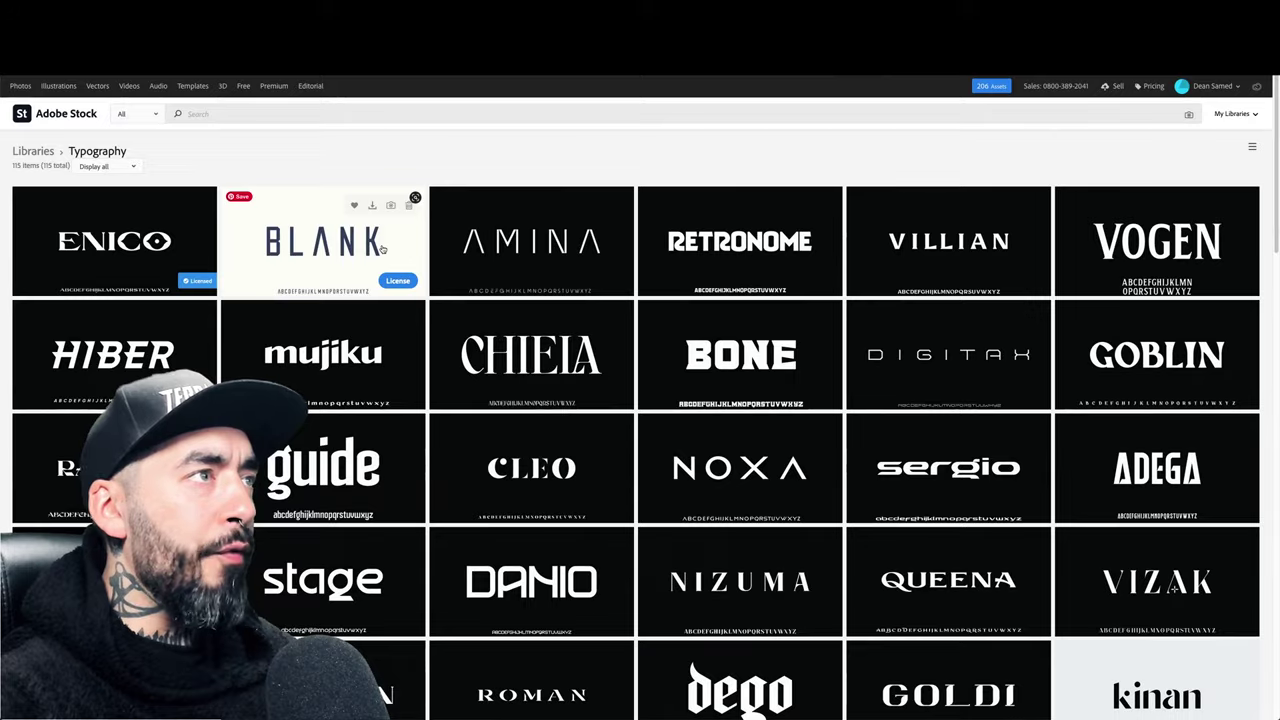
{"action": "left_click", "coordinate": [381, 249]}
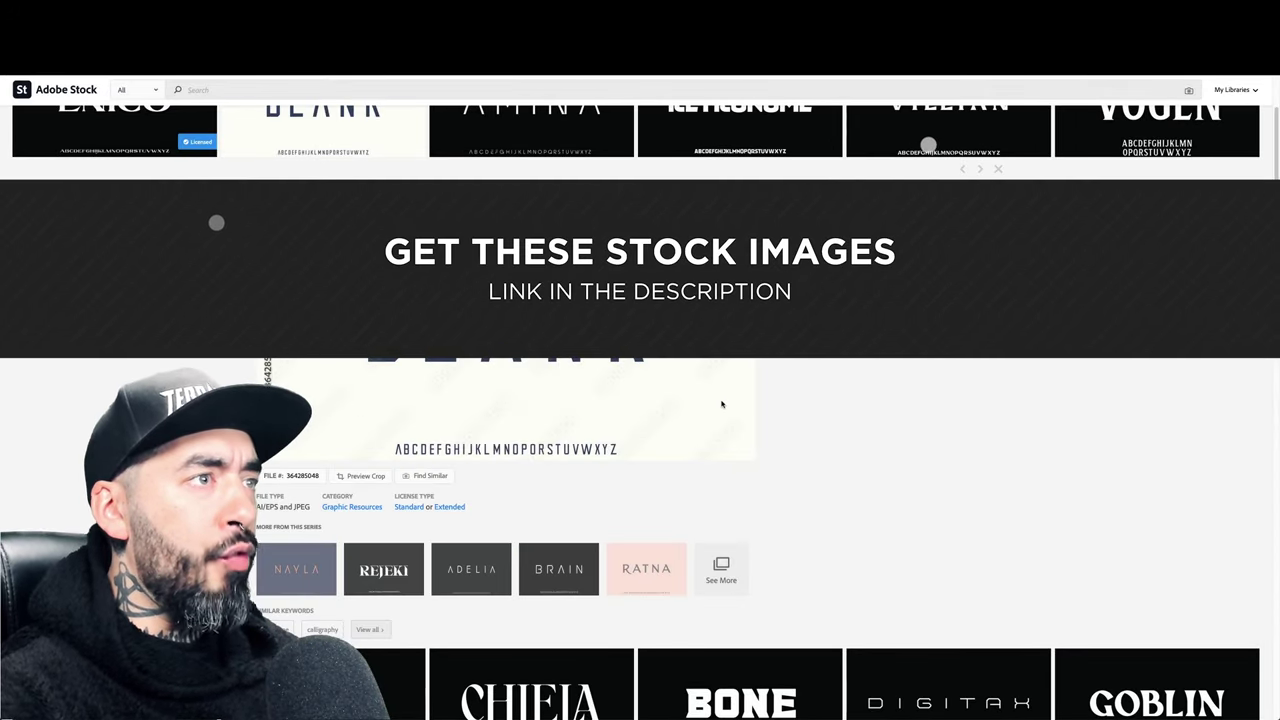
- Browse the BLANK font details, then bring Photoshop to the front
{"action": "scroll", "coordinate": [722, 401], "scroll_direction": "up", "scroll_amount": 2}
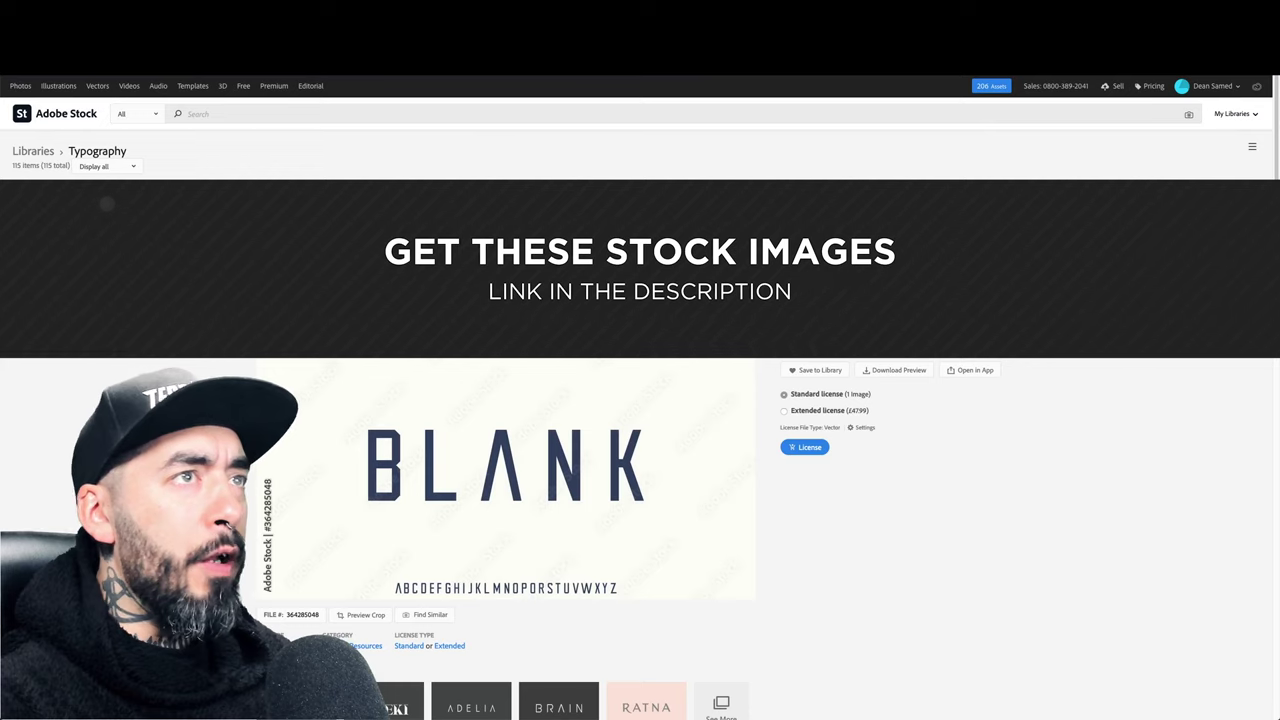
{"action": "scroll", "coordinate": [1014, 259], "scroll_direction": "down", "scroll_amount": 2}
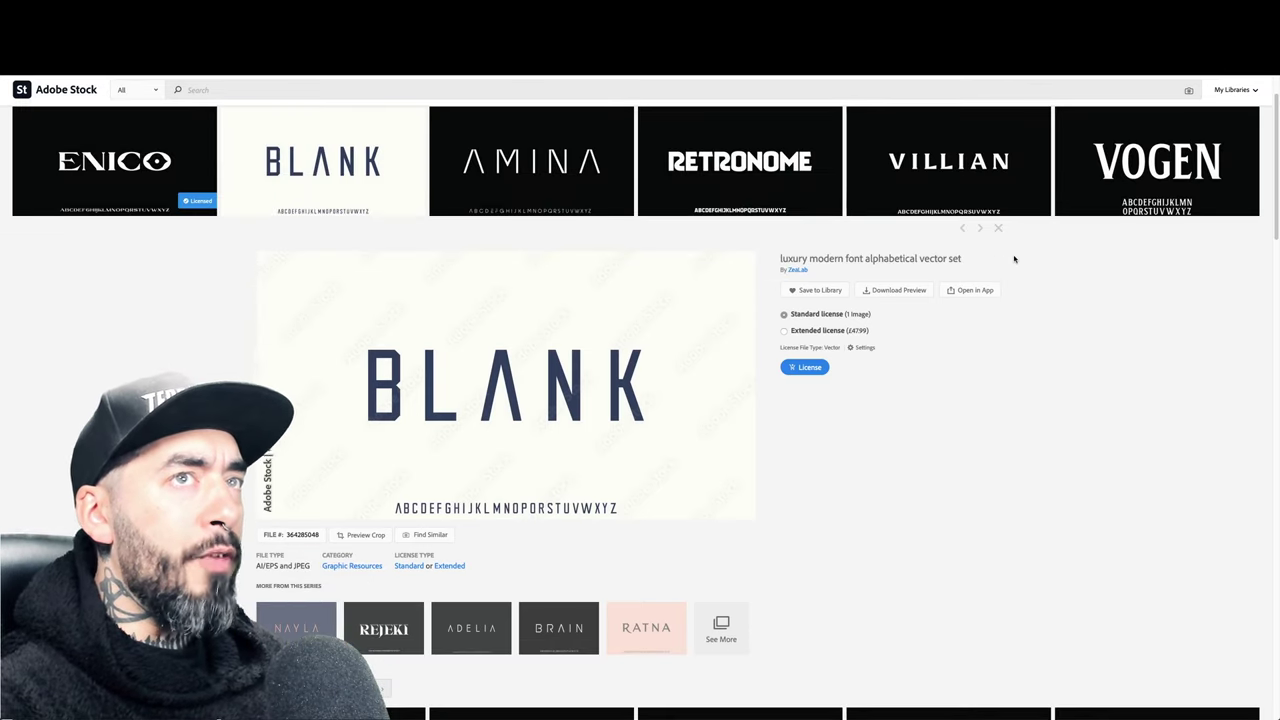
{"action": "scroll", "coordinate": [1014, 259], "scroll_direction": "down", "scroll_amount": 6}
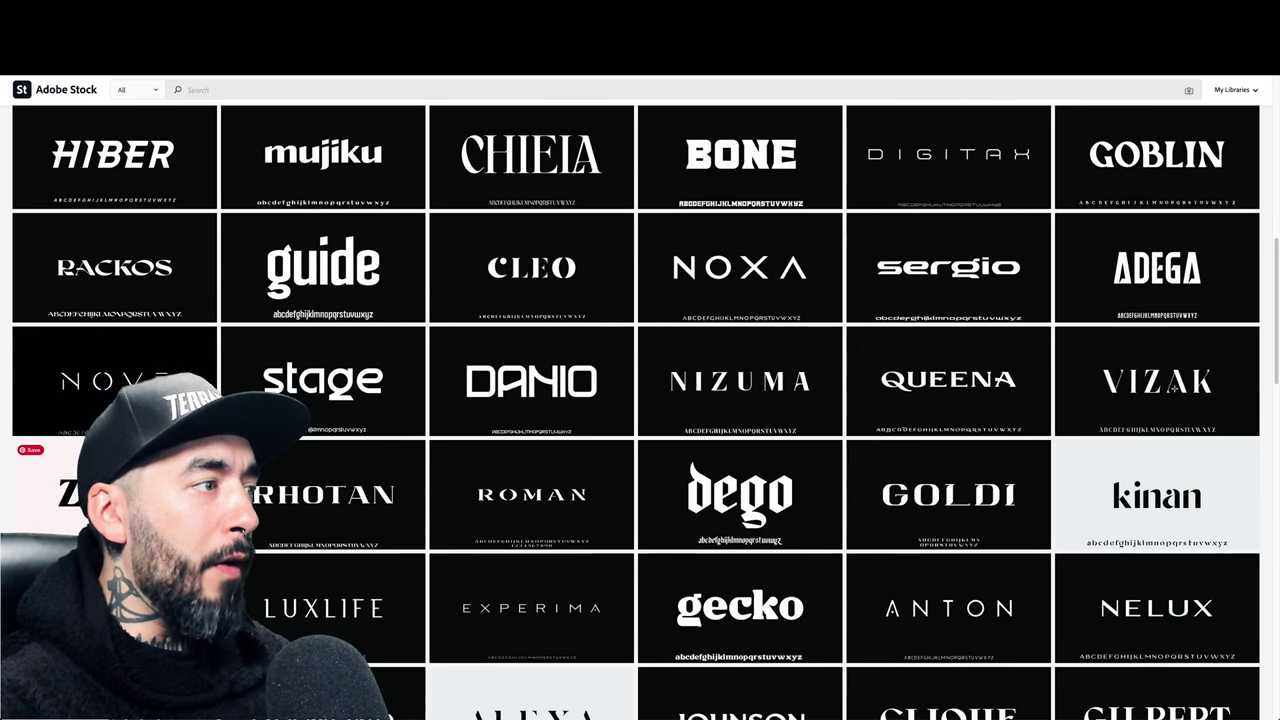
{"action": "scroll", "coordinate": [300, 500], "scroll_direction": "down", "scroll_amount": 2}
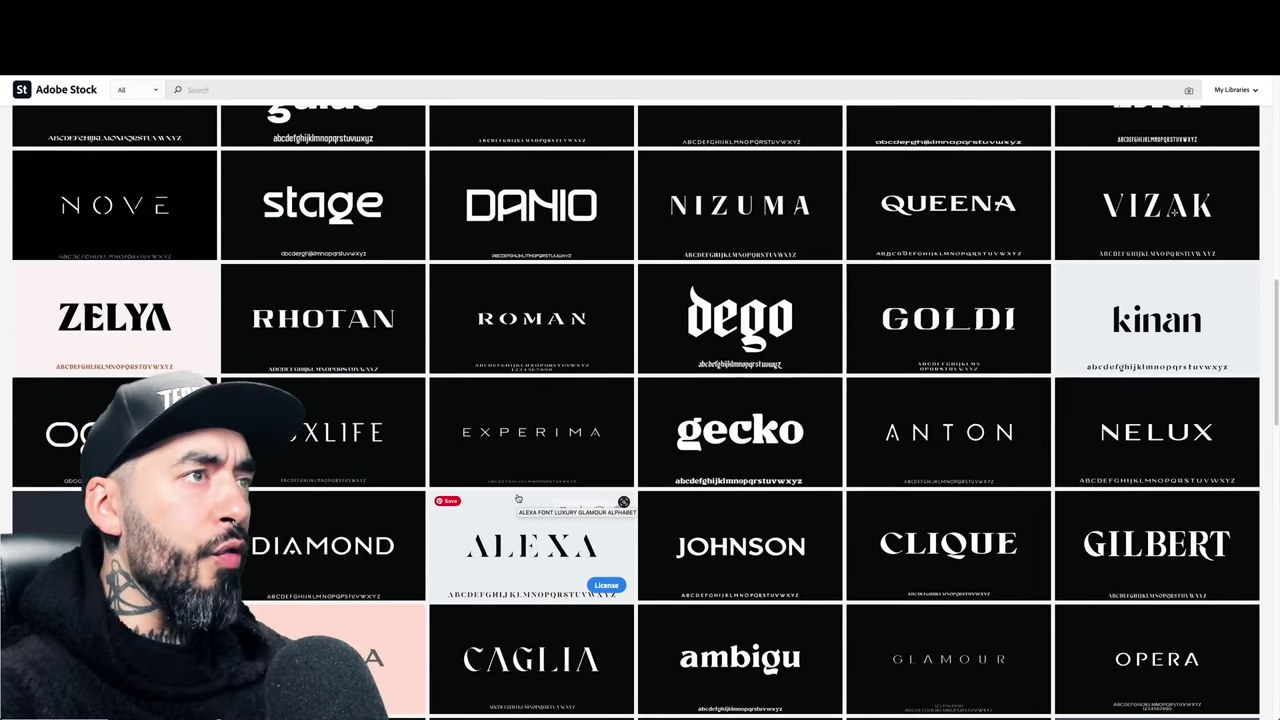
{"action": "scroll", "coordinate": [518, 498], "scroll_direction": "up", "scroll_amount": 6}
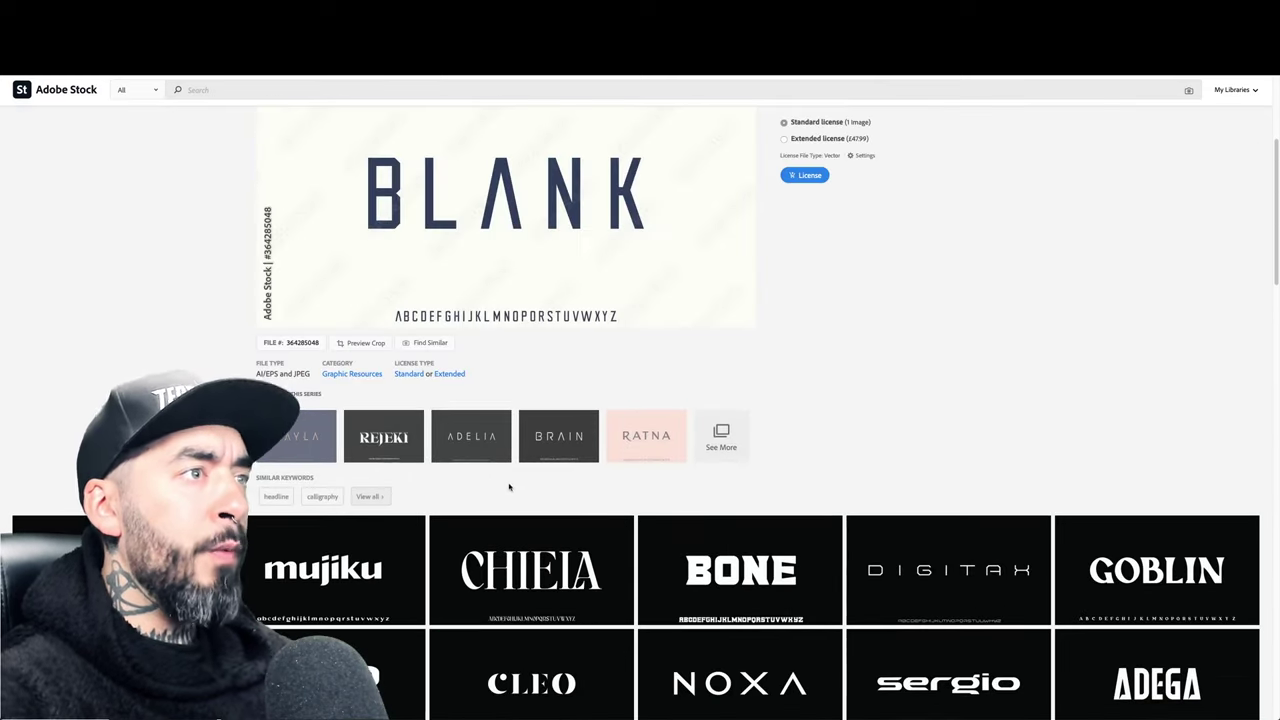
{"action": "scroll", "coordinate": [497, 486], "scroll_direction": "down", "scroll_amount": 2}
{"action": "scroll", "coordinate": [493, 484], "scroll_direction": "up", "scroll_amount": 3}
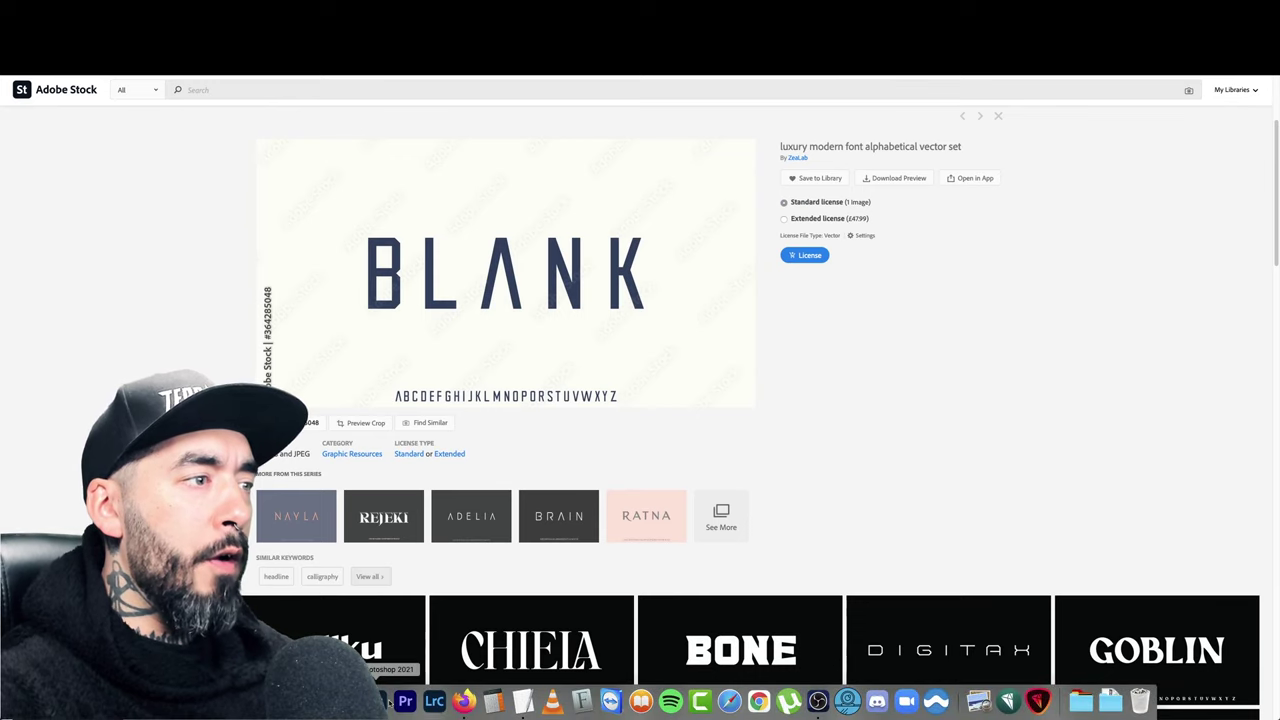
{"action": "key", "text": "super+Tab"}
{"action": "key", "text": "super+Tab"}
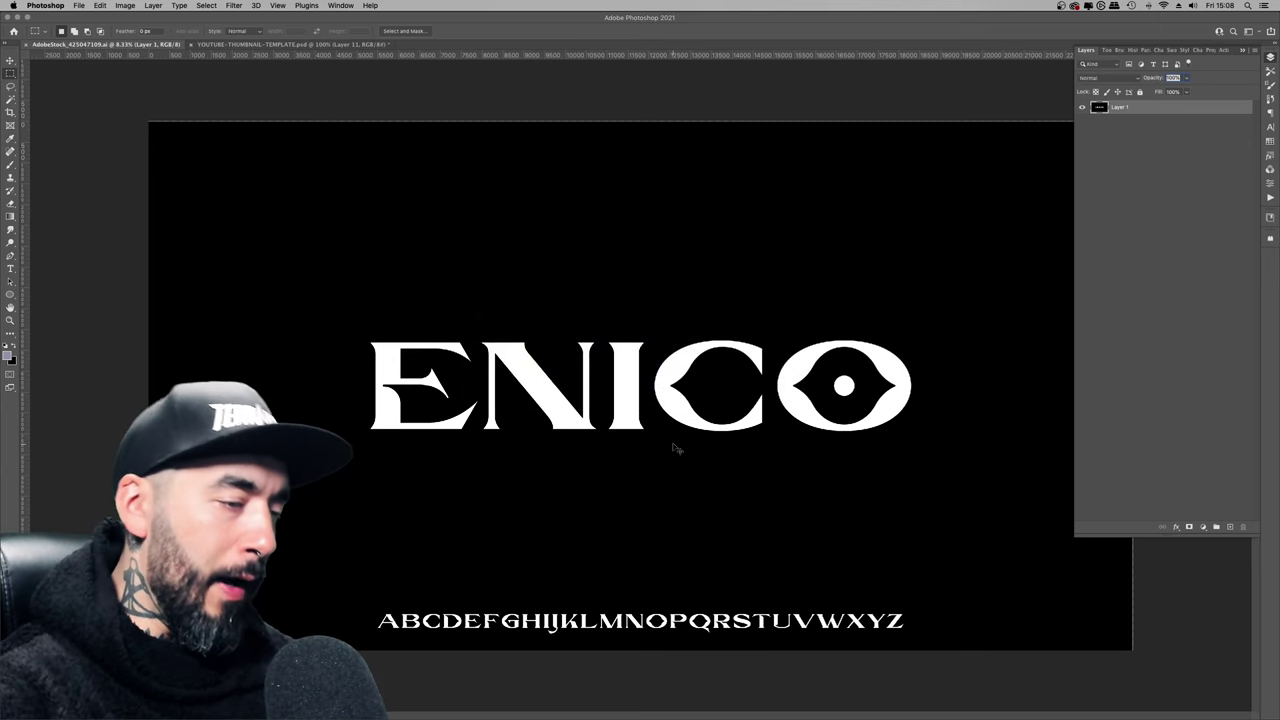
- Zoom in on the ENICO wordmark, pan to the alphabet row, then zoom out to the artboard
{"action": "key", "text": "super+plus"}
{"action": "key", "text": "super+plus"}
{"action": "key", "text": "super+plus"}
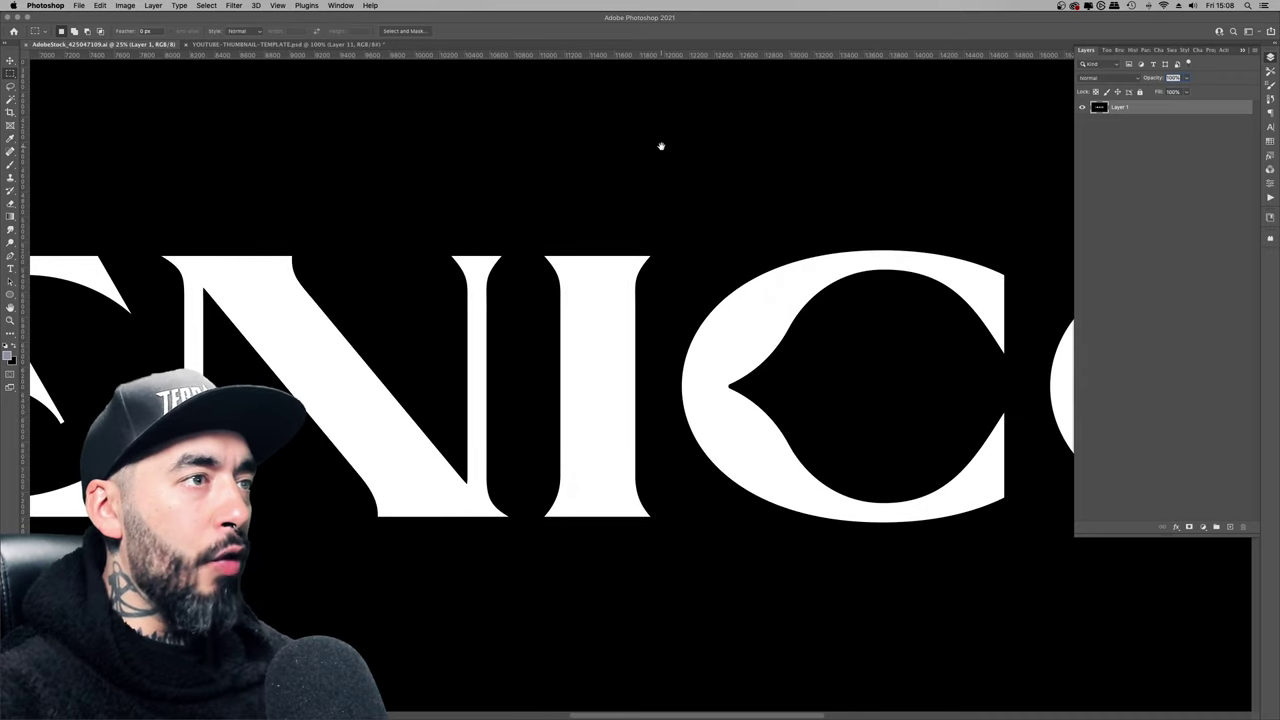
{"action": "scroll", "coordinate": [655, 166], "scroll_direction": "up", "scroll_amount": 5}
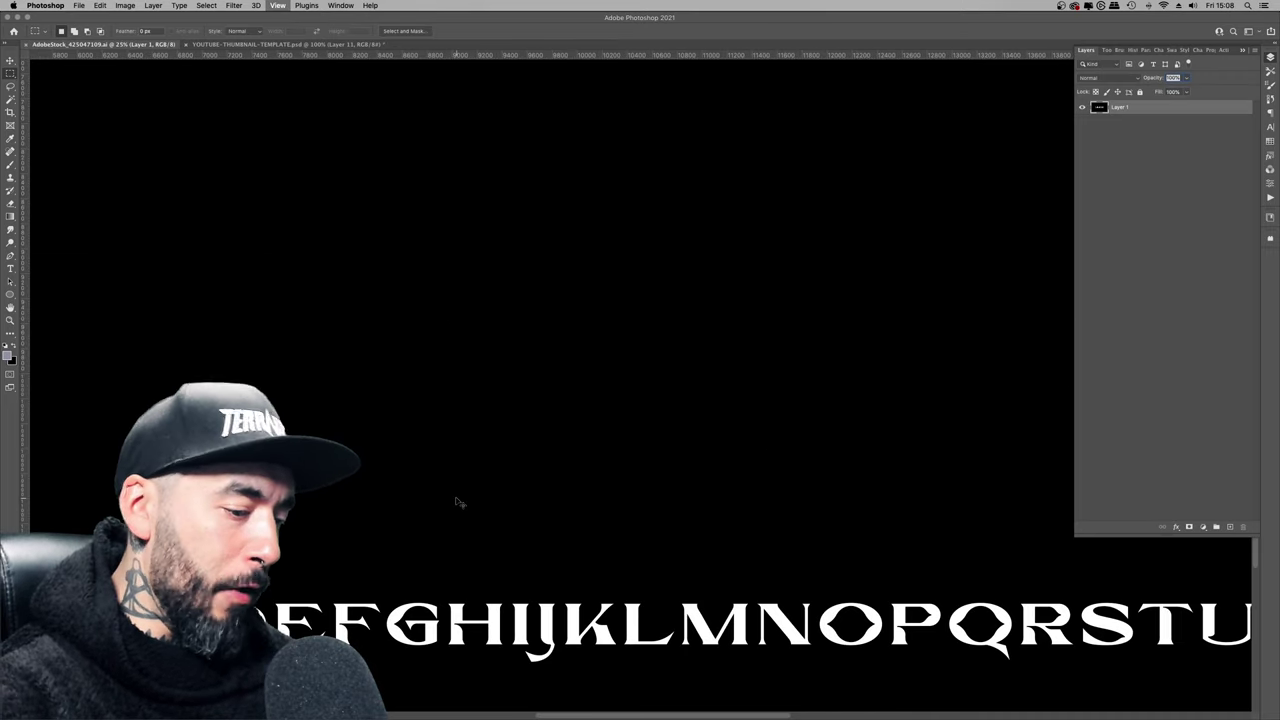
{"action": "key", "text": "super+minus"}
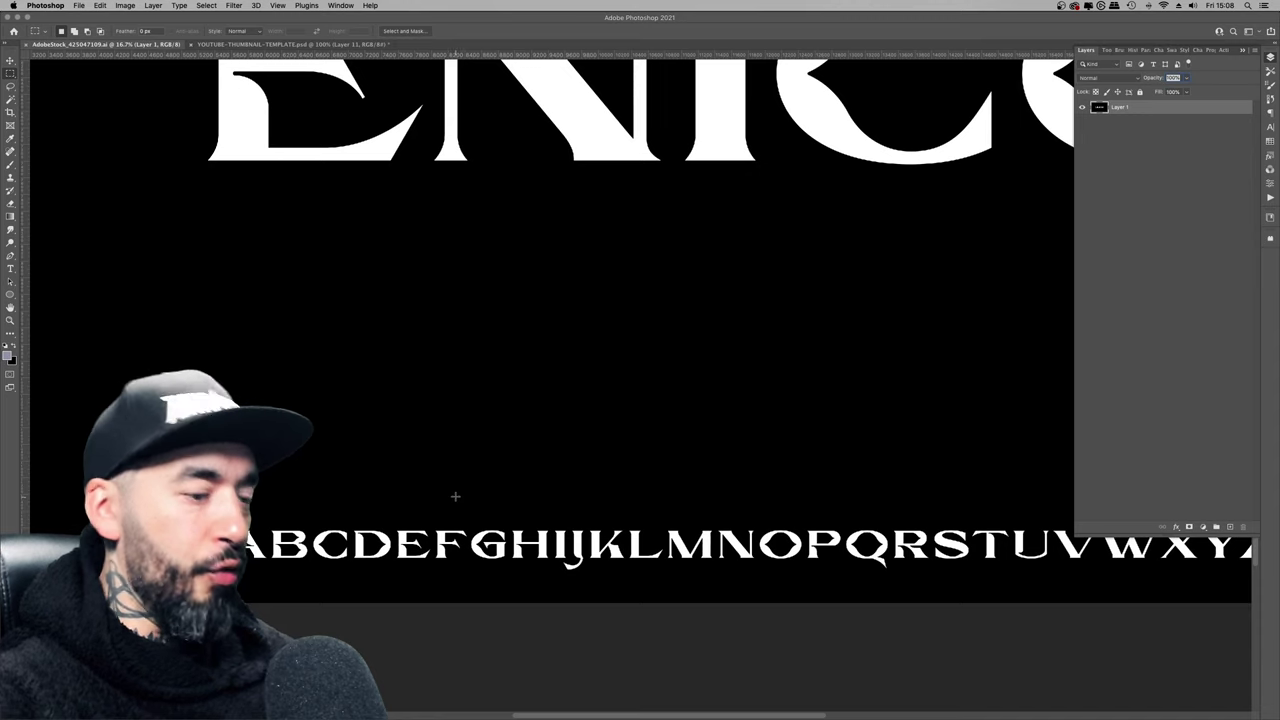
{"action": "key", "text": "super+minus"}
{"action": "key", "text": "super+minus"}
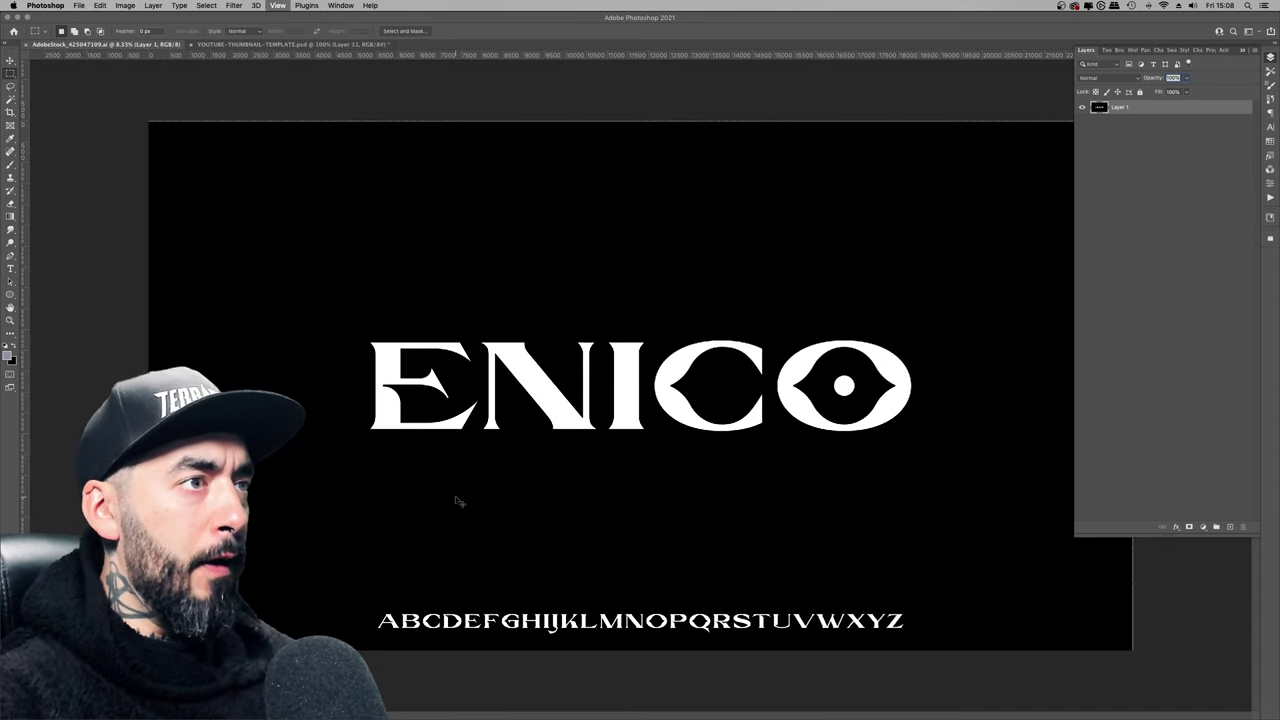
{"action": "key", "text": "super+plus"}
{"action": "left_click_drag", "start_coordinate": [666, 481], "coordinate": [481, 350]}
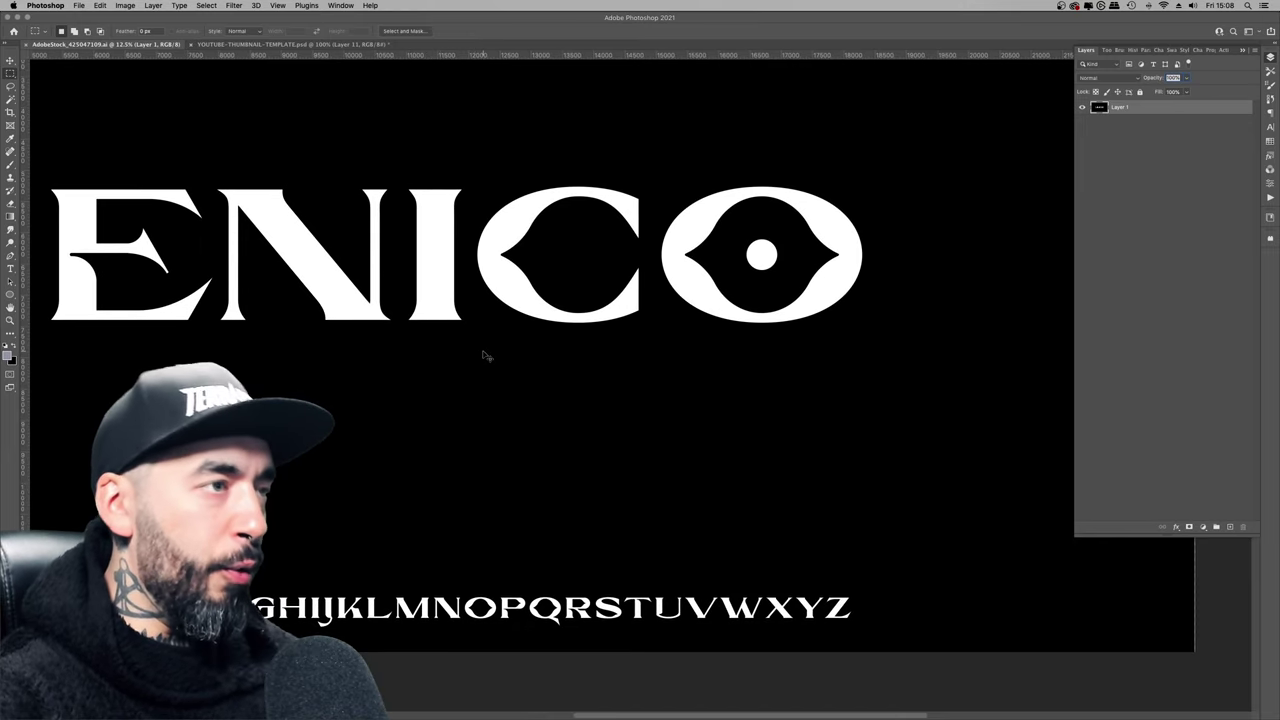
{"action": "key", "text": "super+minus"}
{"action": "key", "text": "super+minus"}
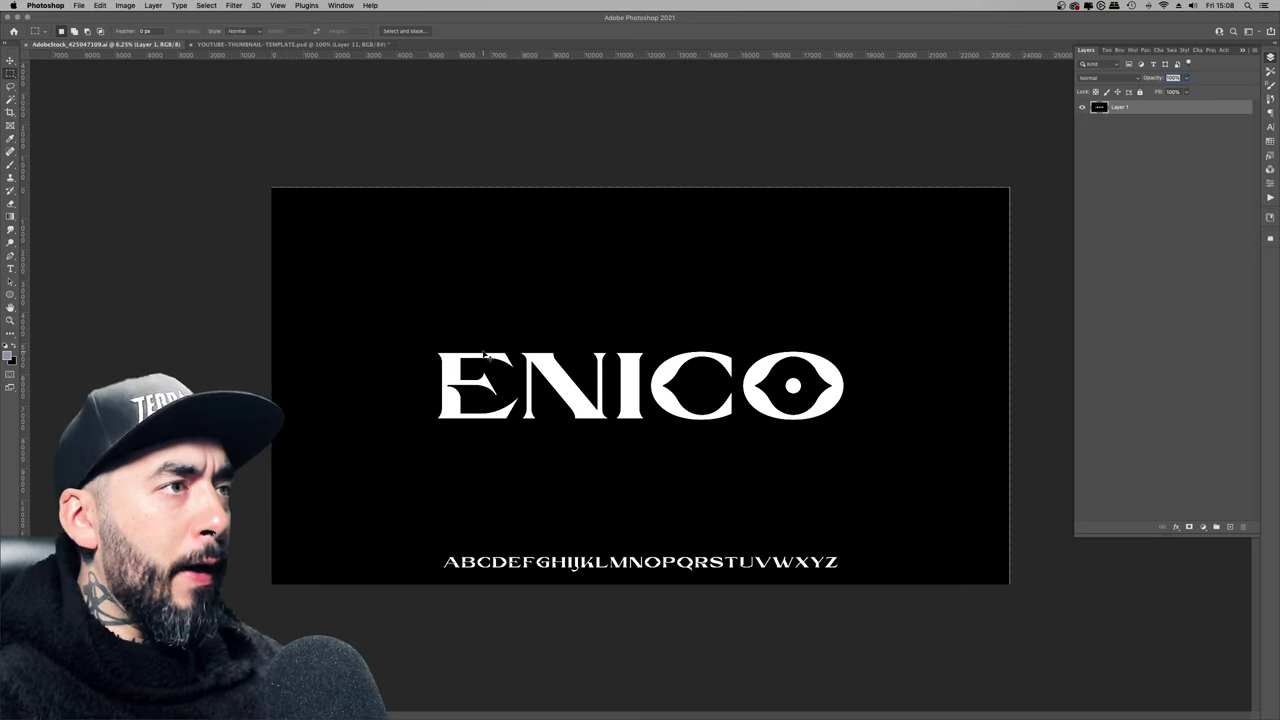
- Zoom in closer on ENICO and scroll to inspect the A–Z alphabet below it
{"action": "key", "text": "super+plus"}
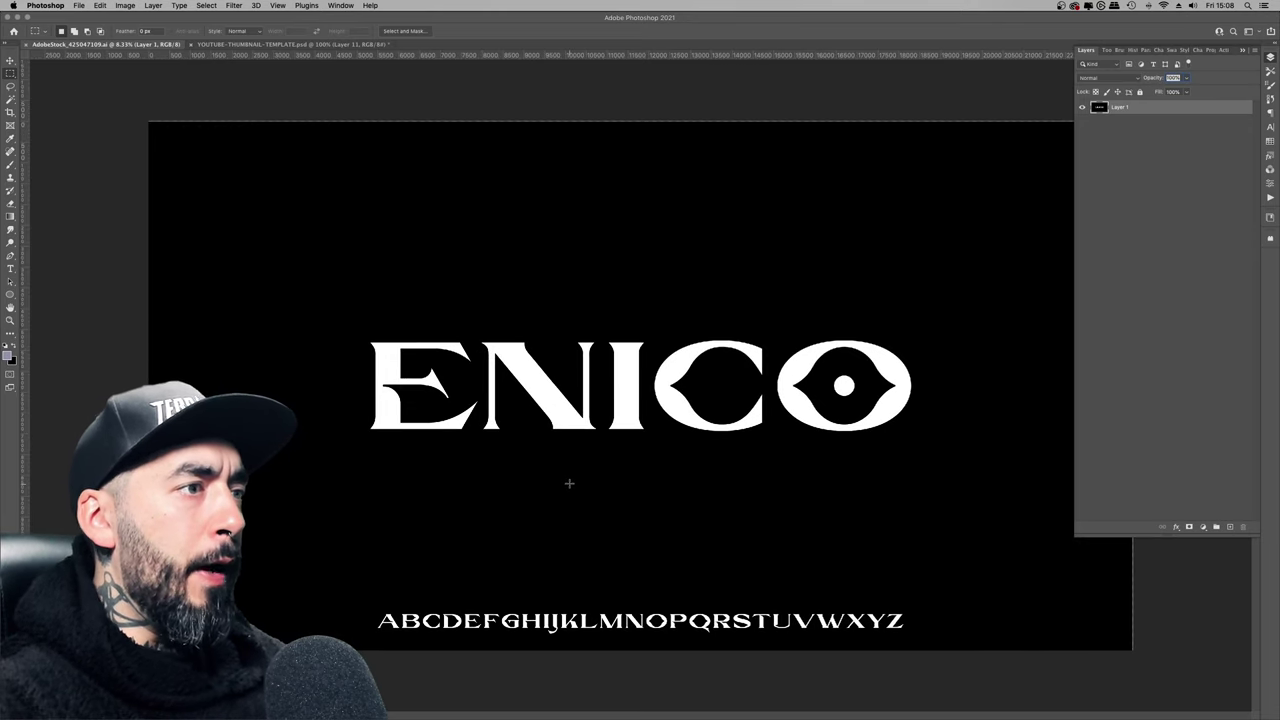
{"action": "key", "text": "super+plus"}
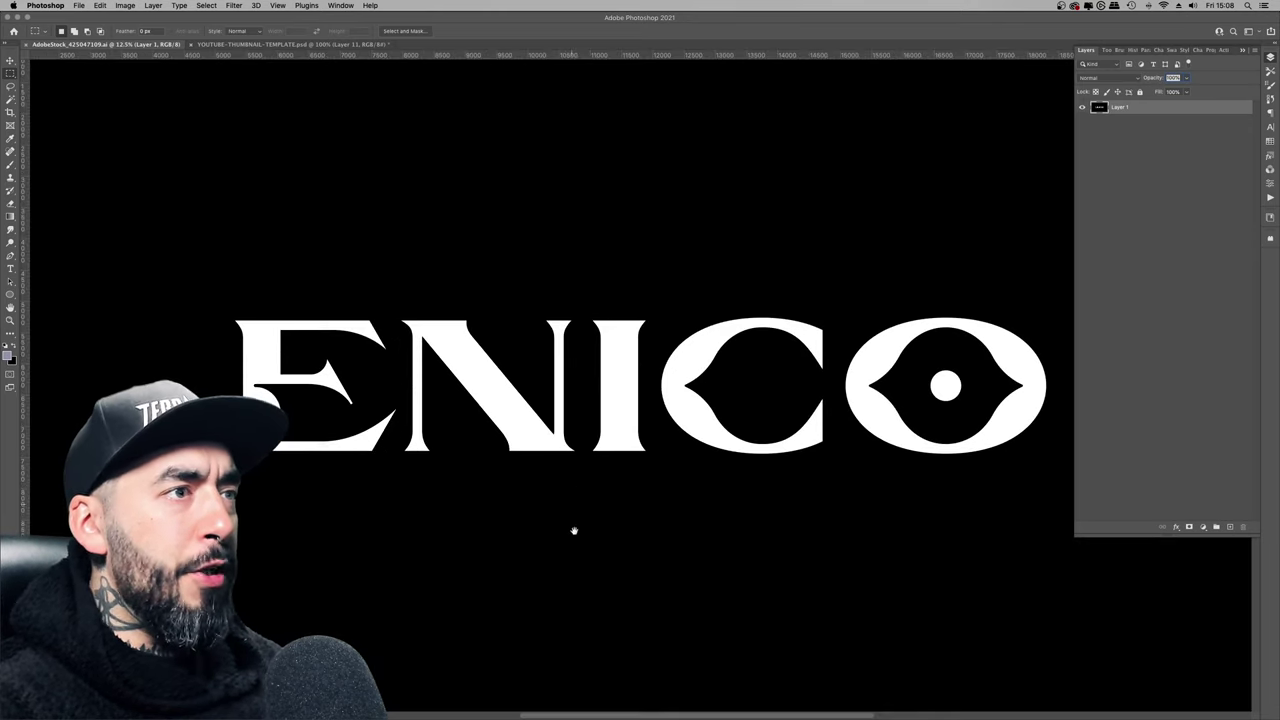
{"action": "left_click_drag", "start_coordinate": [534, 500], "coordinate": [491, 378]}
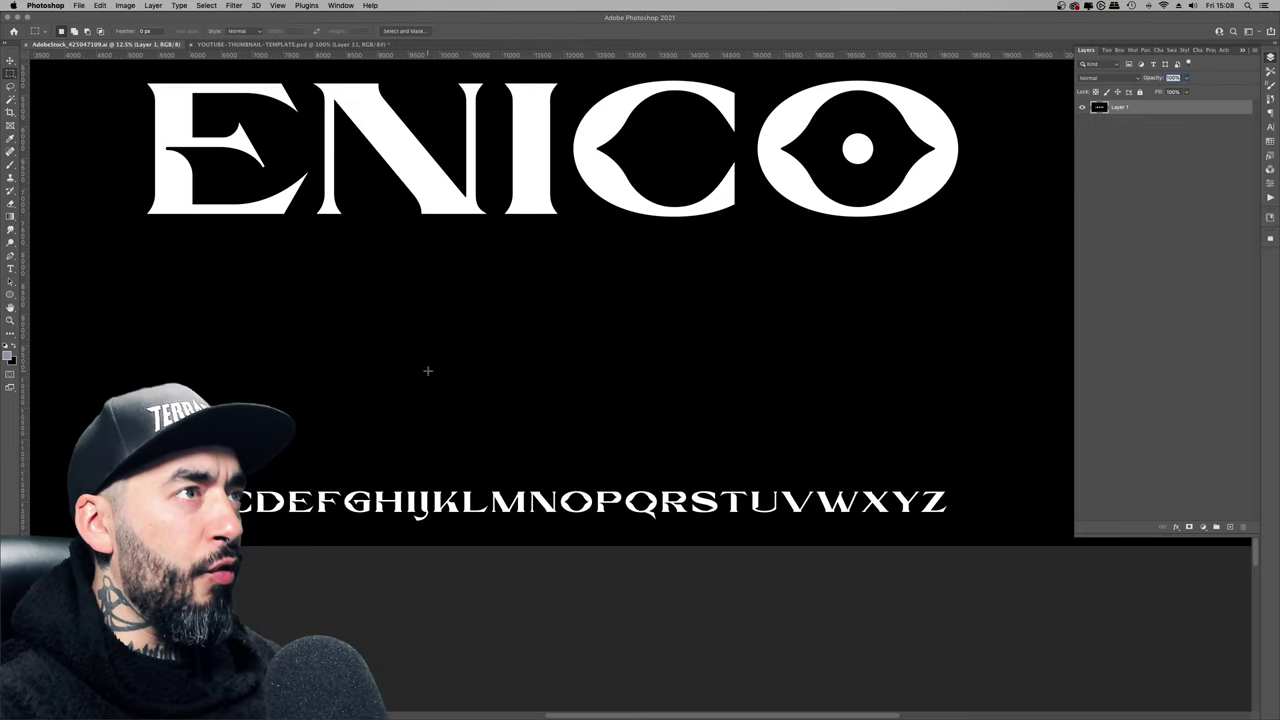
{"action": "key", "text": "super+minus"}
{"action": "key", "text": "super+minus"}
{"action": "key", "text": "super+plus"}
{"action": "key", "text": "super+minus"}
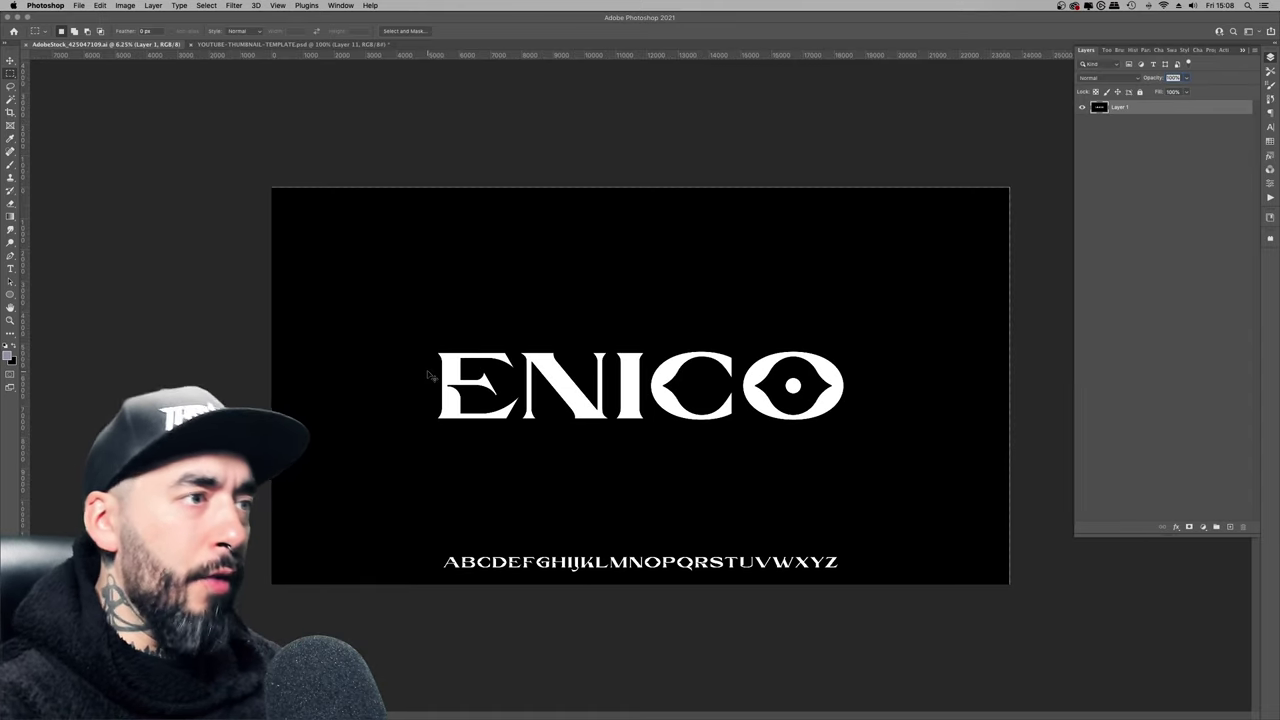
{"action": "key", "text": "super+plus"}
{"action": "key", "text": "super+plus"}
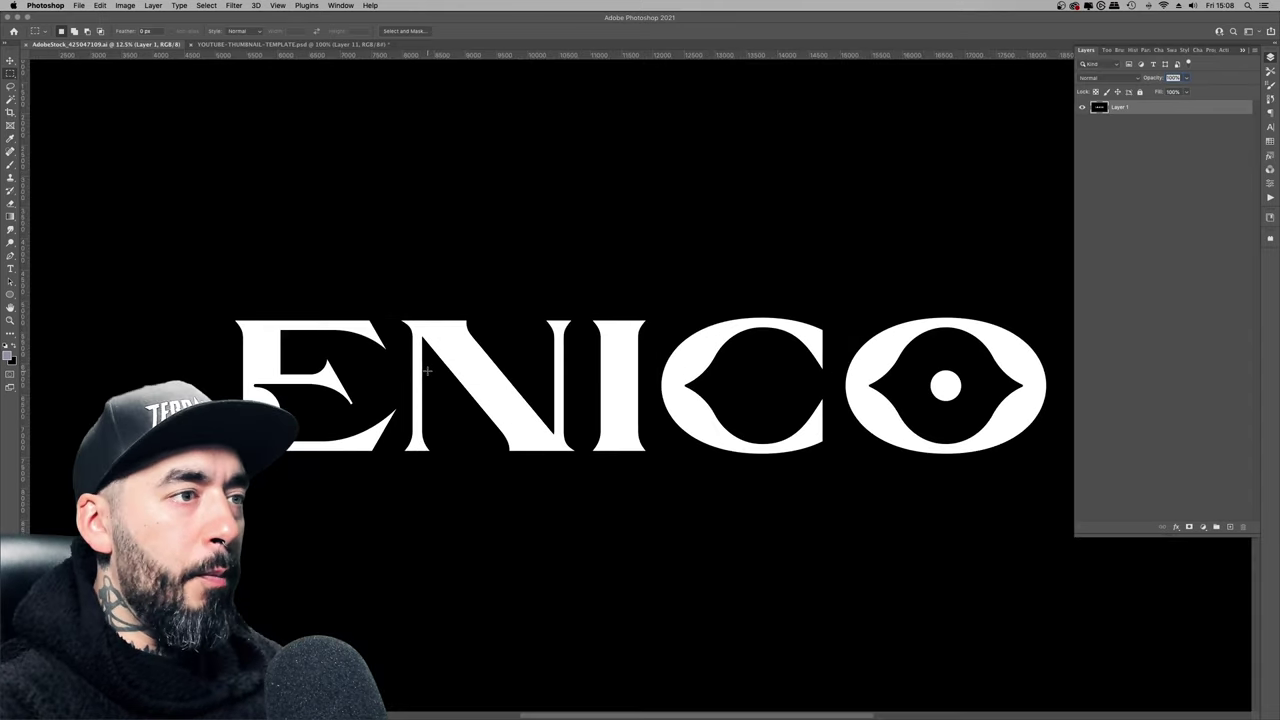
{"action": "scroll", "coordinate": [430, 370], "scroll_direction": "down", "scroll_amount": 5}
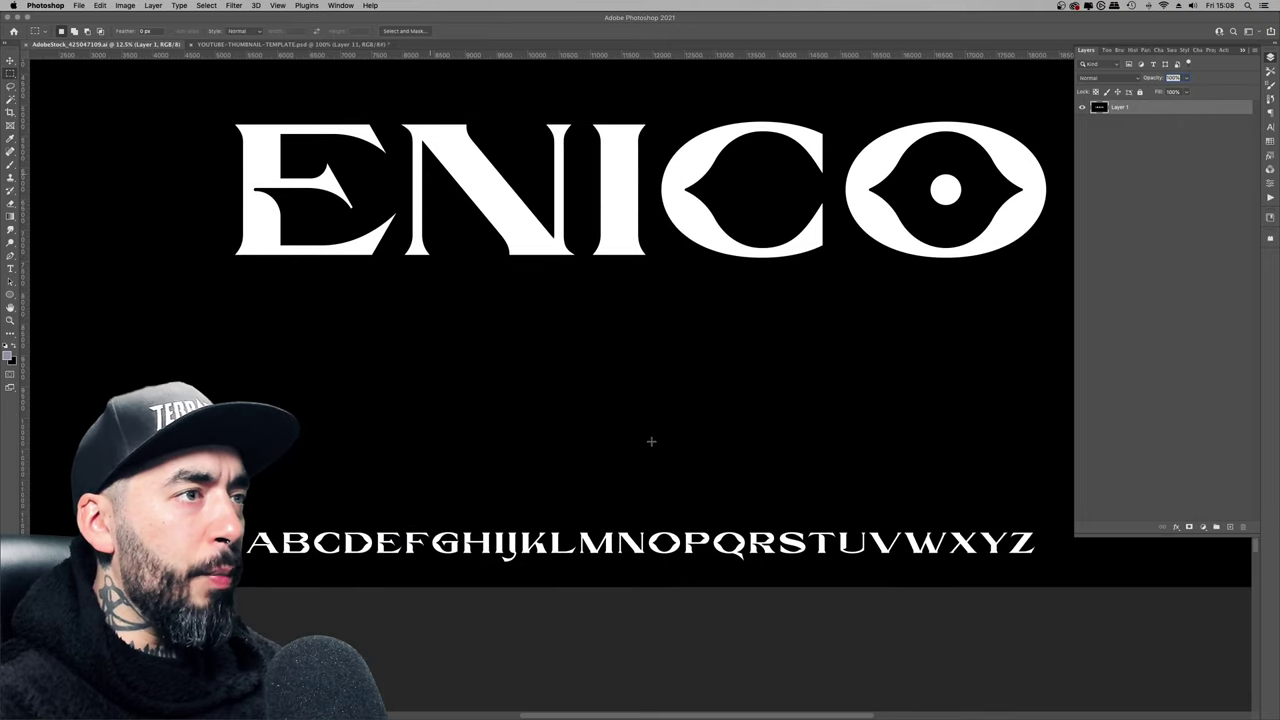
{"action": "scroll", "coordinate": [626, 430], "scroll_direction": "down", "scroll_amount": 2}
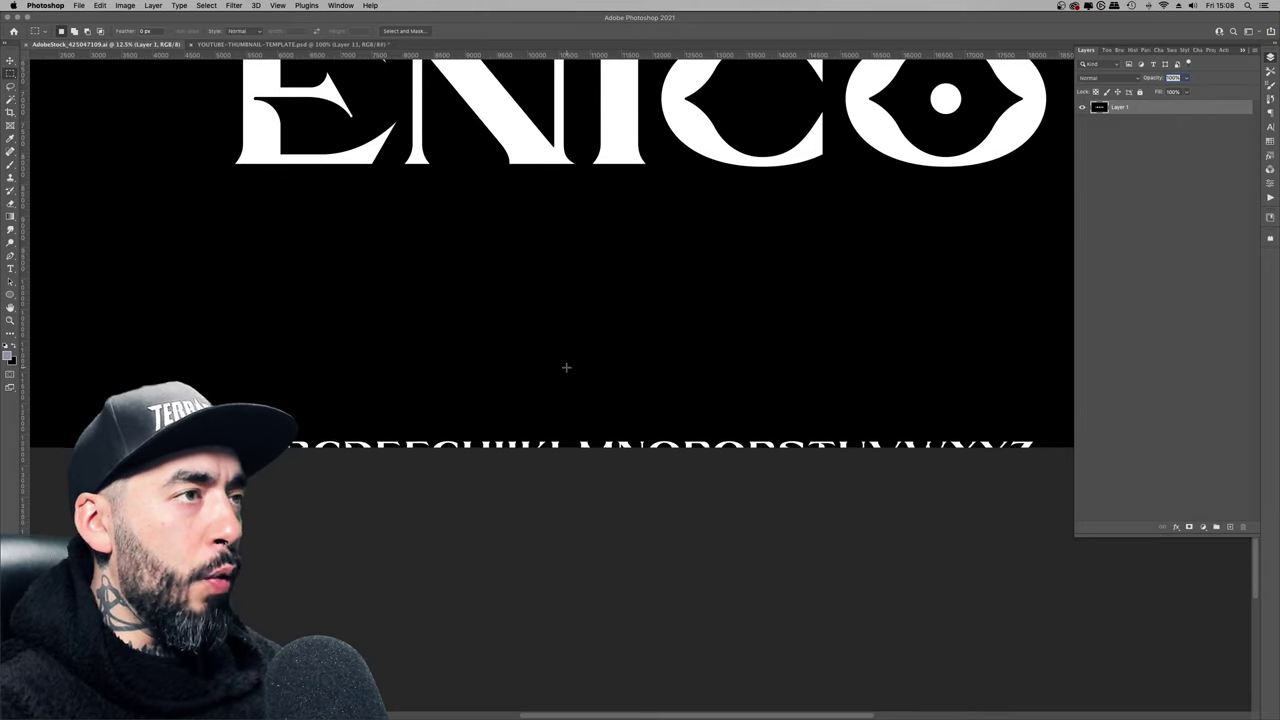
{"action": "scroll", "coordinate": [567, 372], "scroll_direction": "up", "scroll_amount": 1}
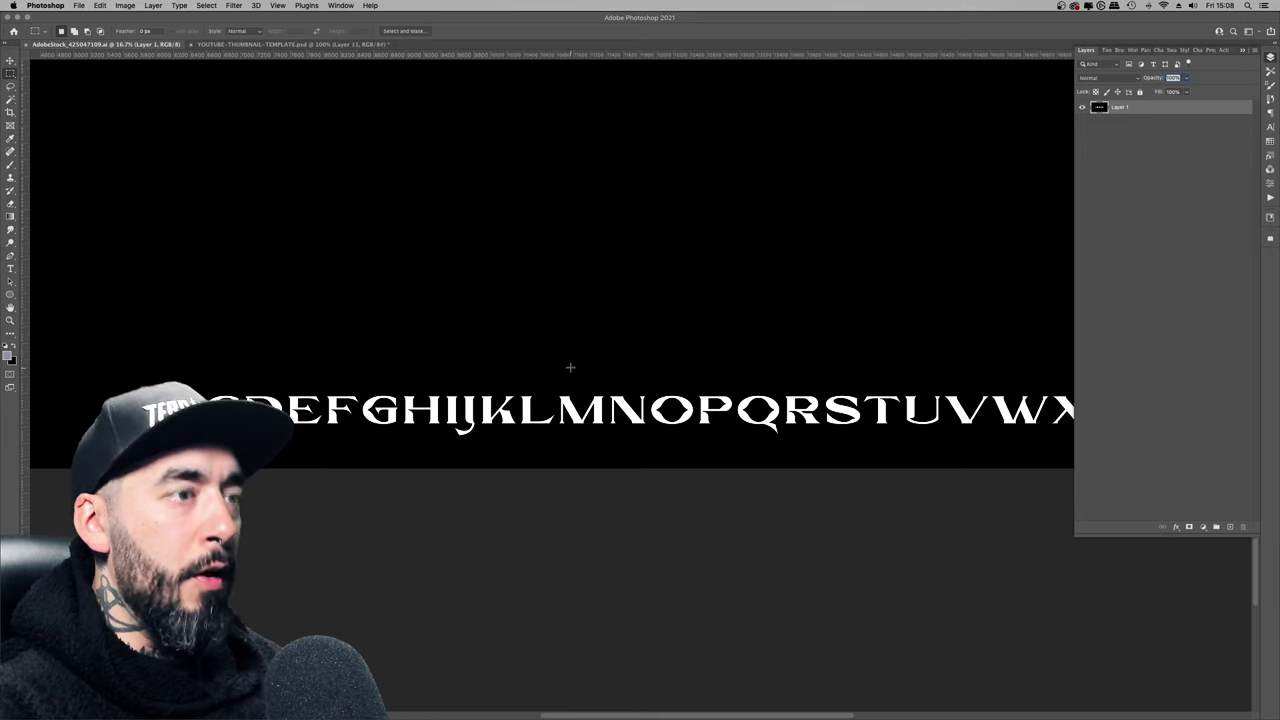
{"action": "scroll", "coordinate": [573, 372], "scroll_direction": "down", "scroll_amount": 3}
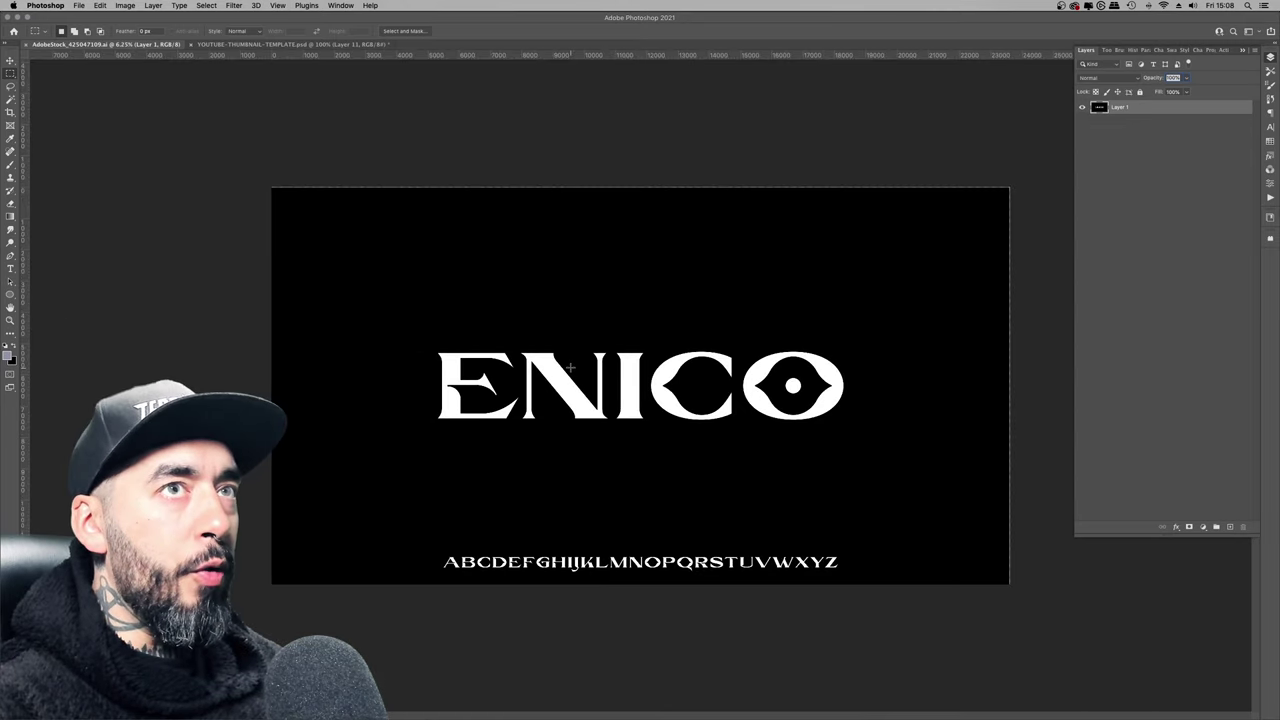
- Duplicate the lettering layer and add a new Layer 2 above the original Layer 1
{"action": "key", "text": "super+j"}
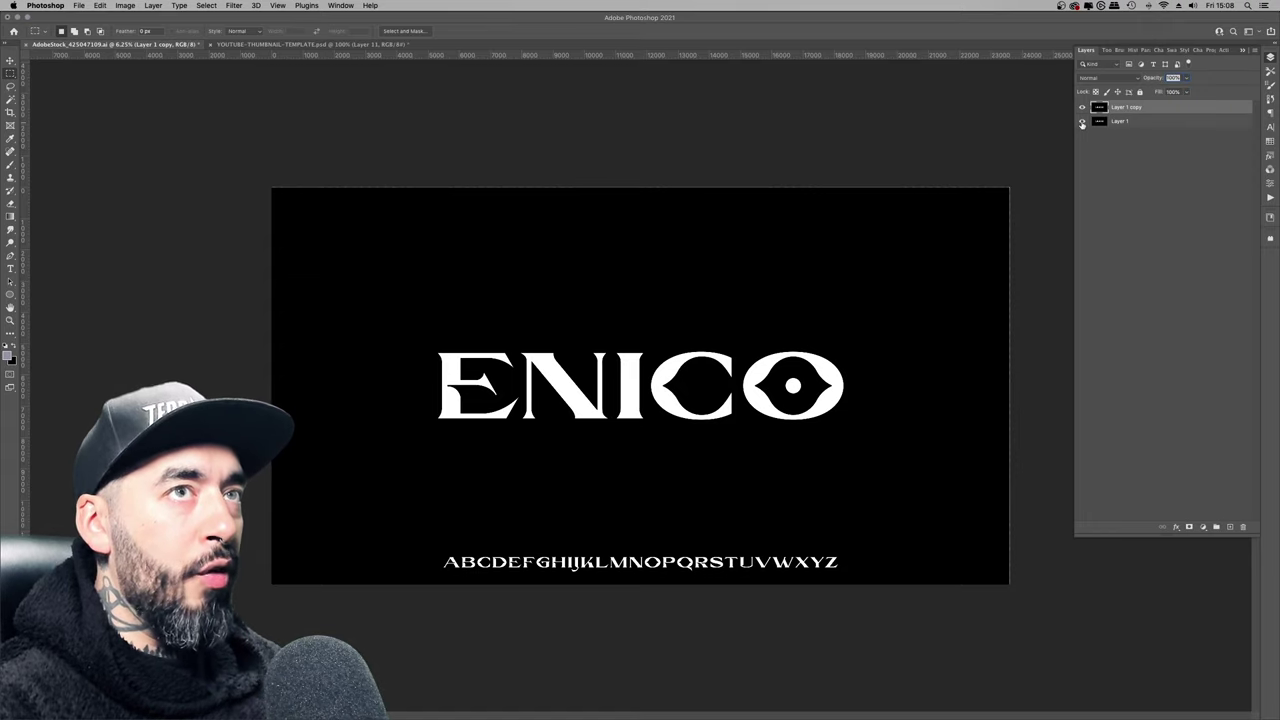
{"action": "left_click", "coordinate": [1131, 123]}
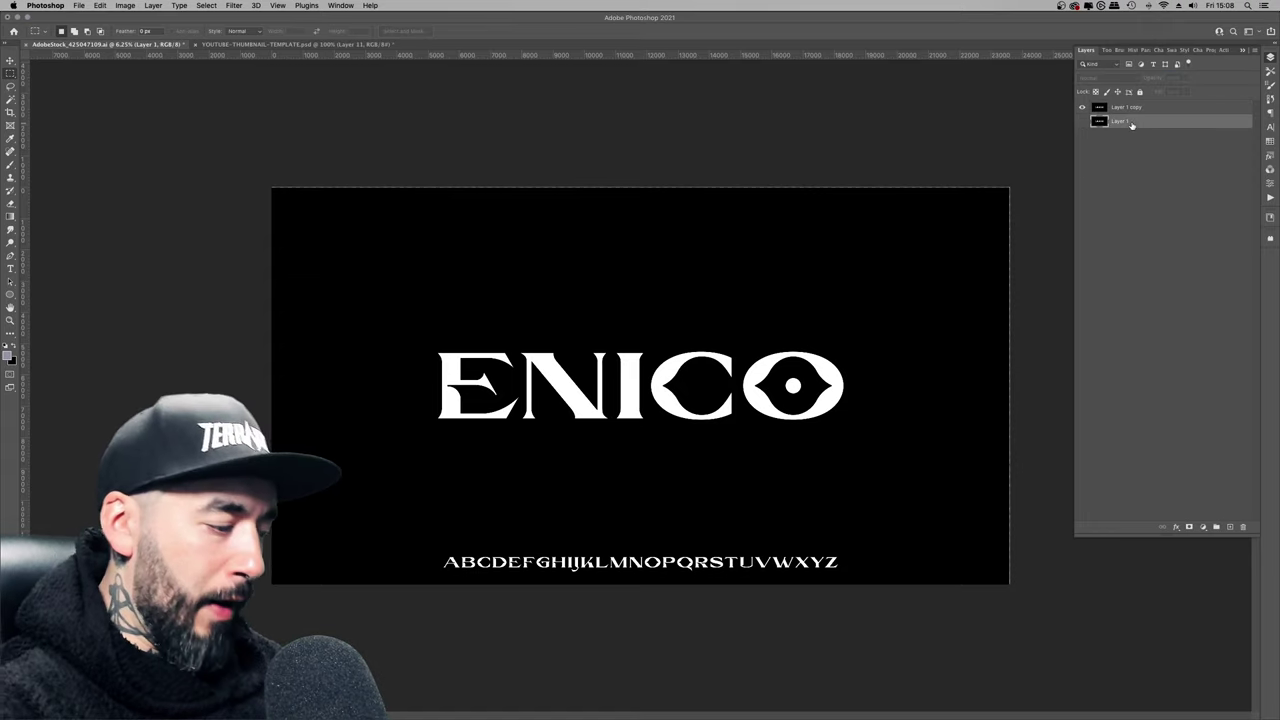
{"action": "key", "text": "shift+super+n"}
{"action": "key", "text": "Return"}
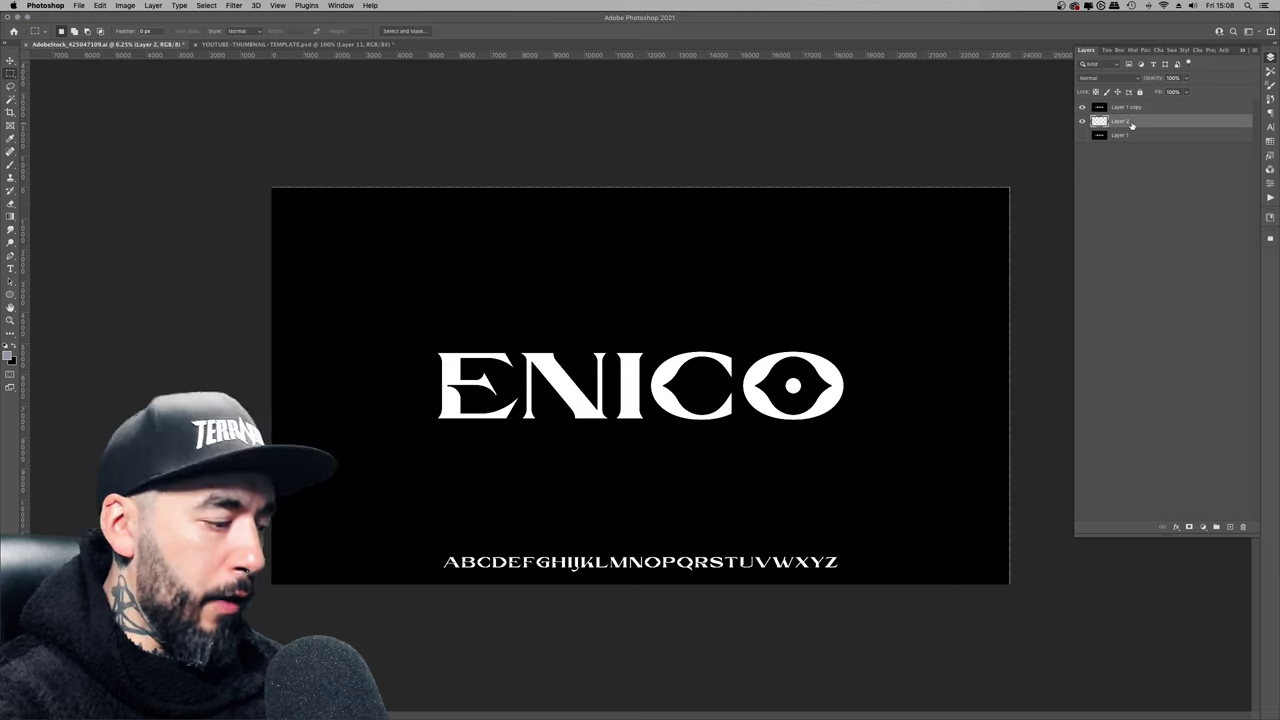
- Fill the whole of Layer 2 with black using default colours
{"action": "key", "text": "super+a"}
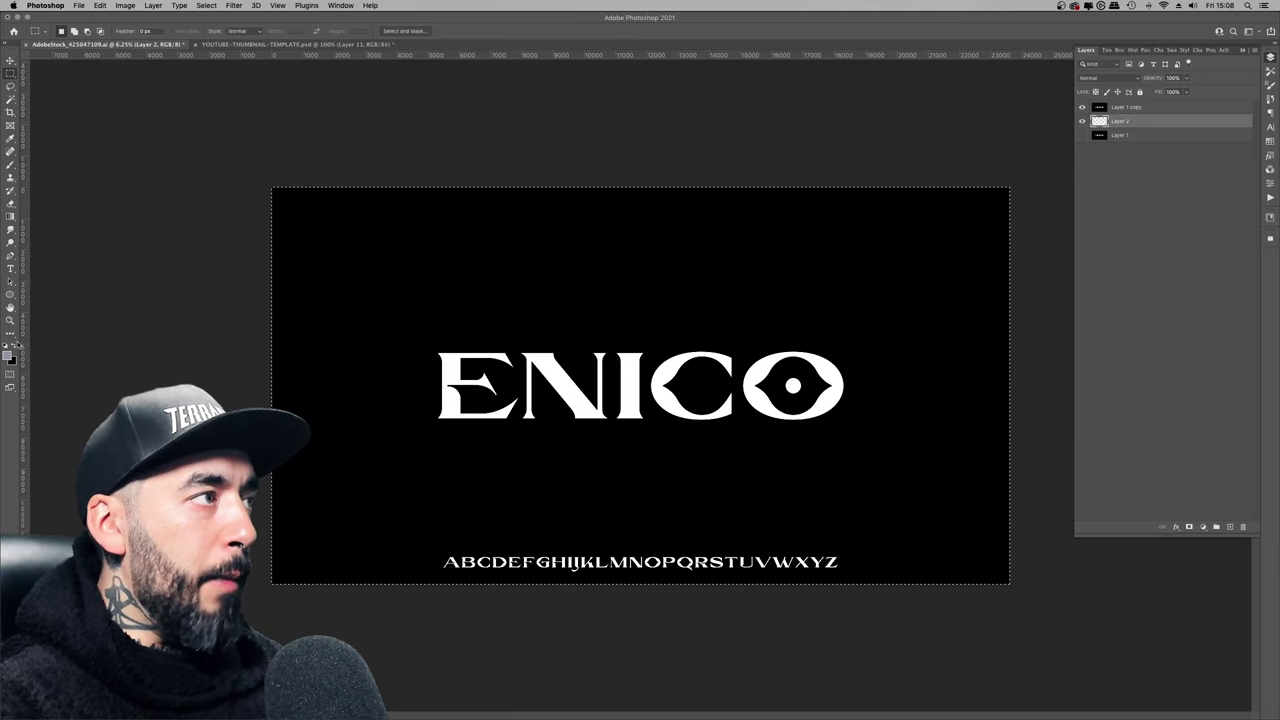
{"action": "left_click", "coordinate": [6, 344]}
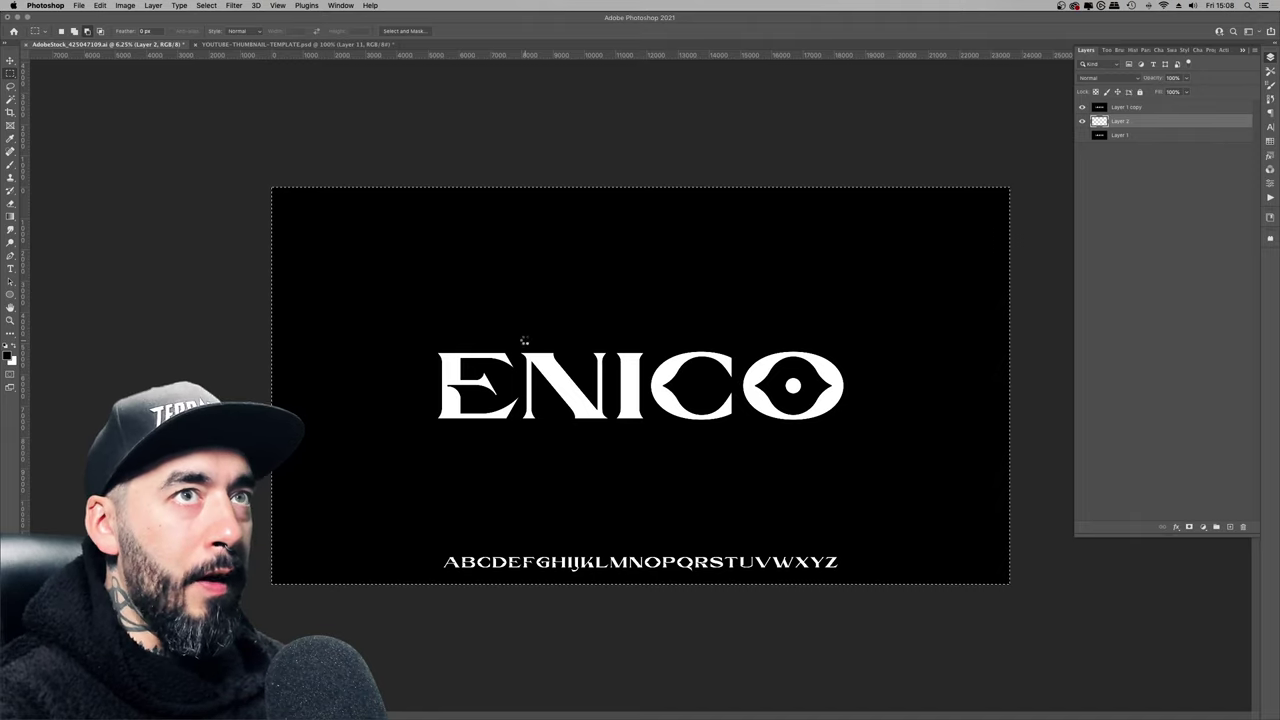
{"action": "key", "text": "alt+BackSpace"}
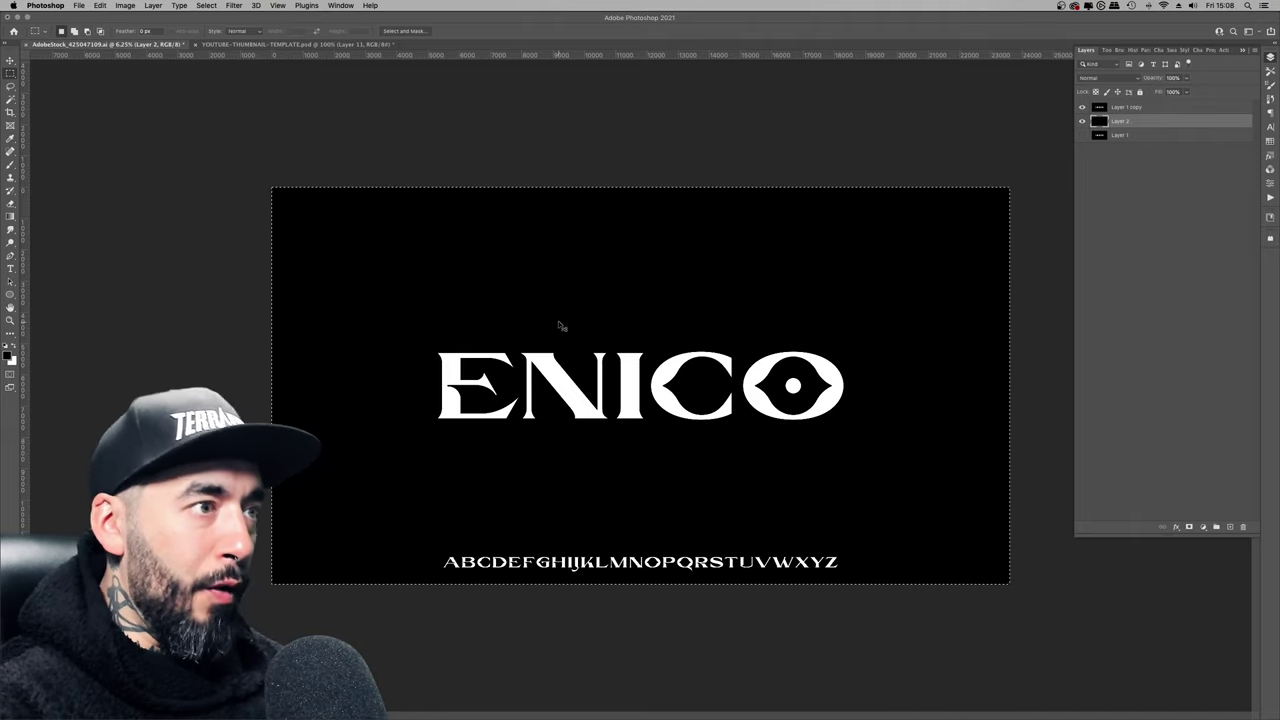
{"action": "key", "text": "super+d"}
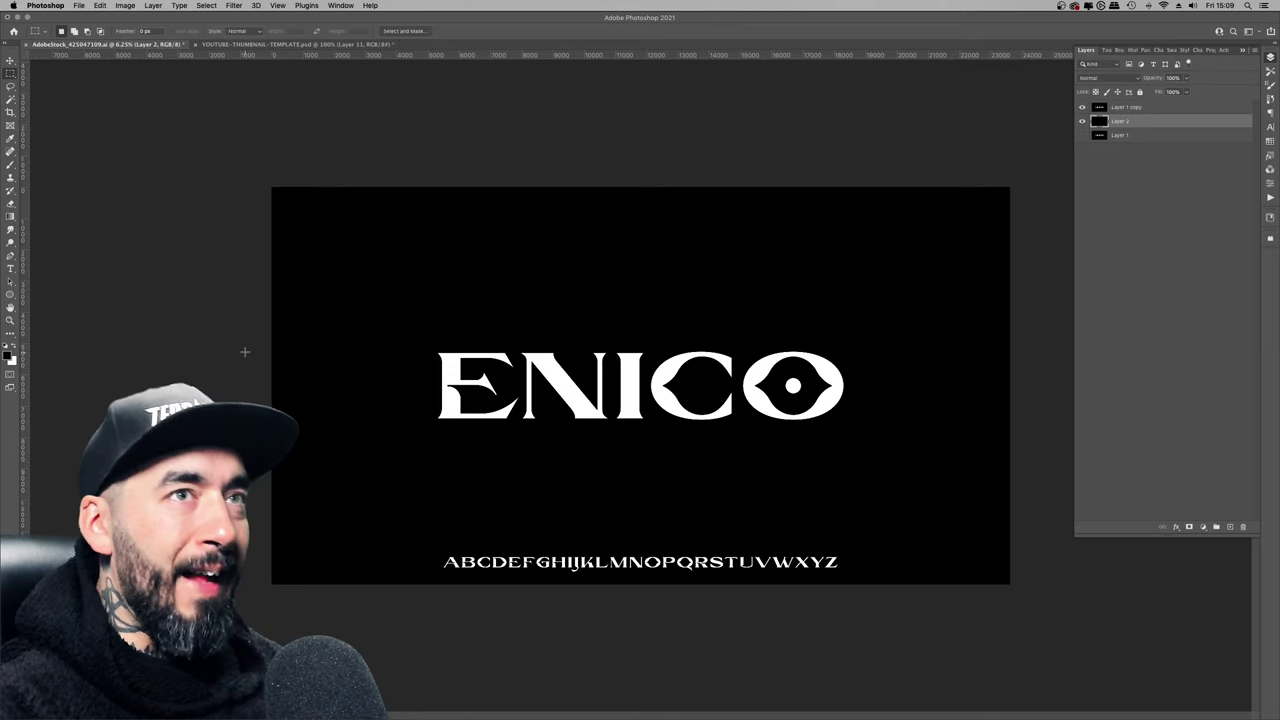
- Hide the Layer 1 copy lettering and bring up the Actions panel
{"action": "left_click", "coordinate": [1082, 108]}
{"action": "left_click", "coordinate": [1082, 108]}
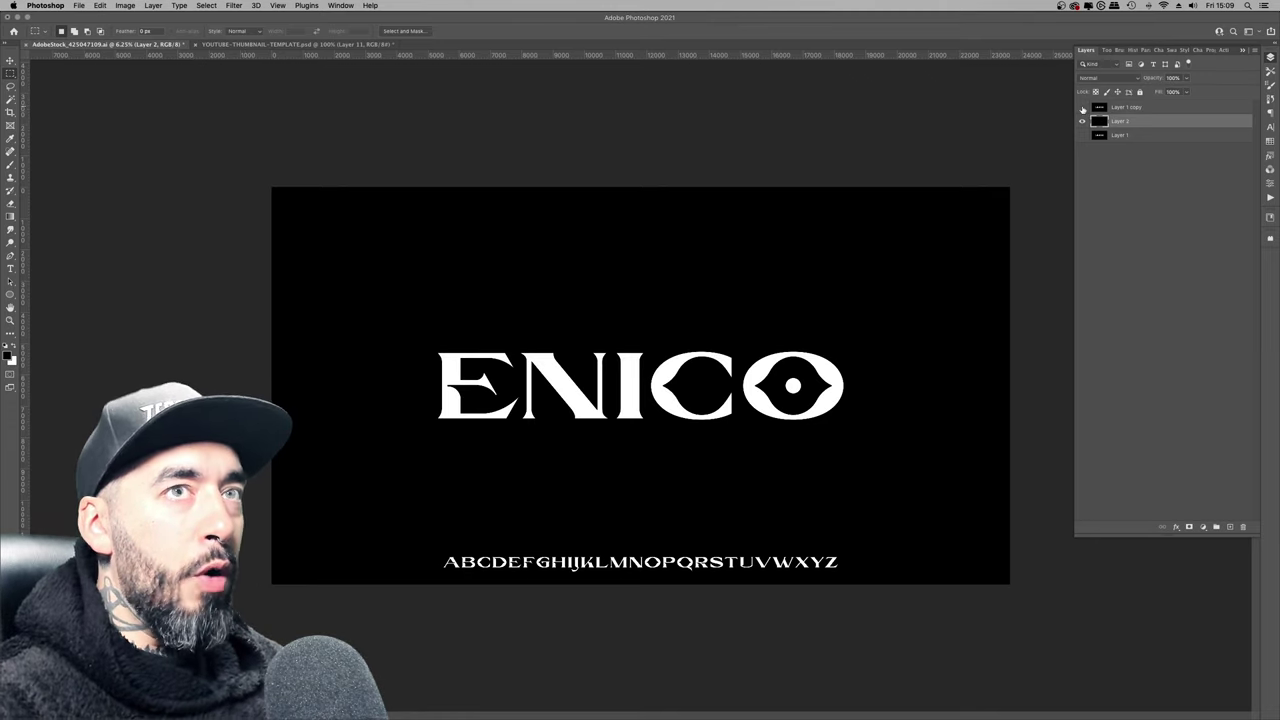
{"action": "left_click", "coordinate": [1082, 108]}
{"action": "left_click", "coordinate": [1271, 197]}
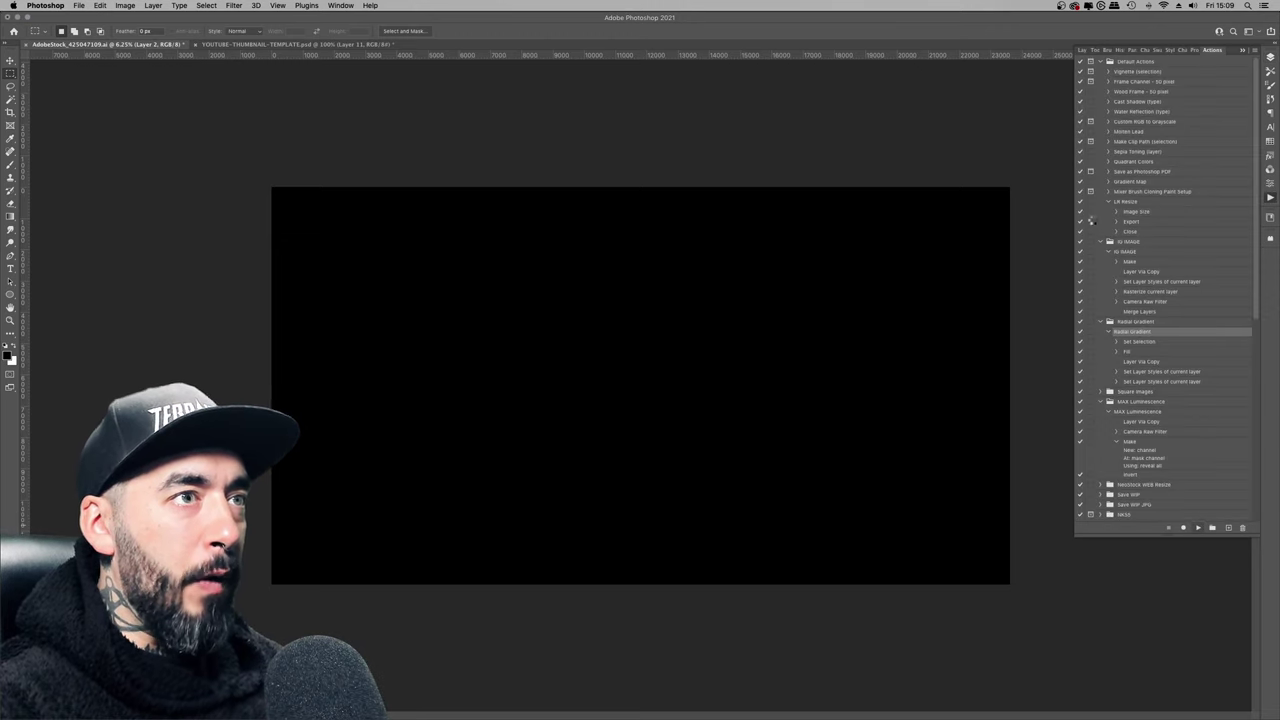
- Run the Radial Gradient action, then show Layer 1 copy and duplicate it as Layer 1 copy 2
{"action": "key", "text": "F5"}
{"action": "left_click", "coordinate": [1271, 58]}
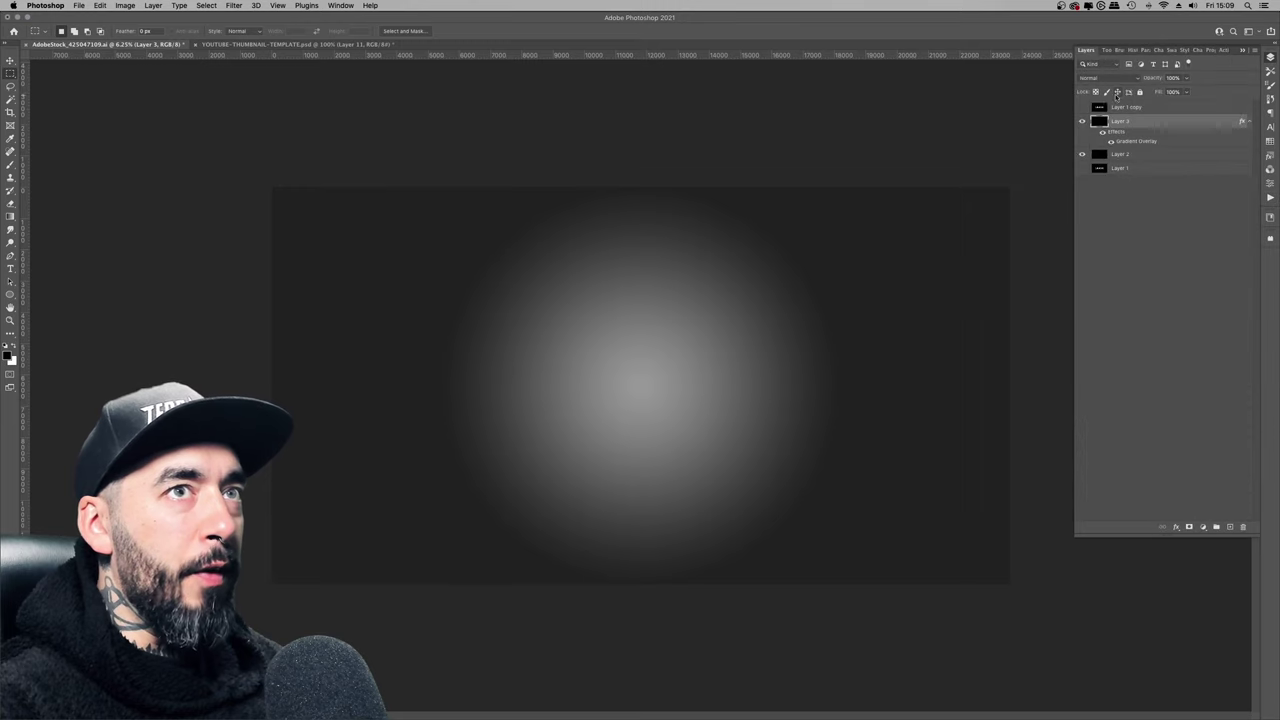
{"action": "left_click", "coordinate": [1082, 107]}
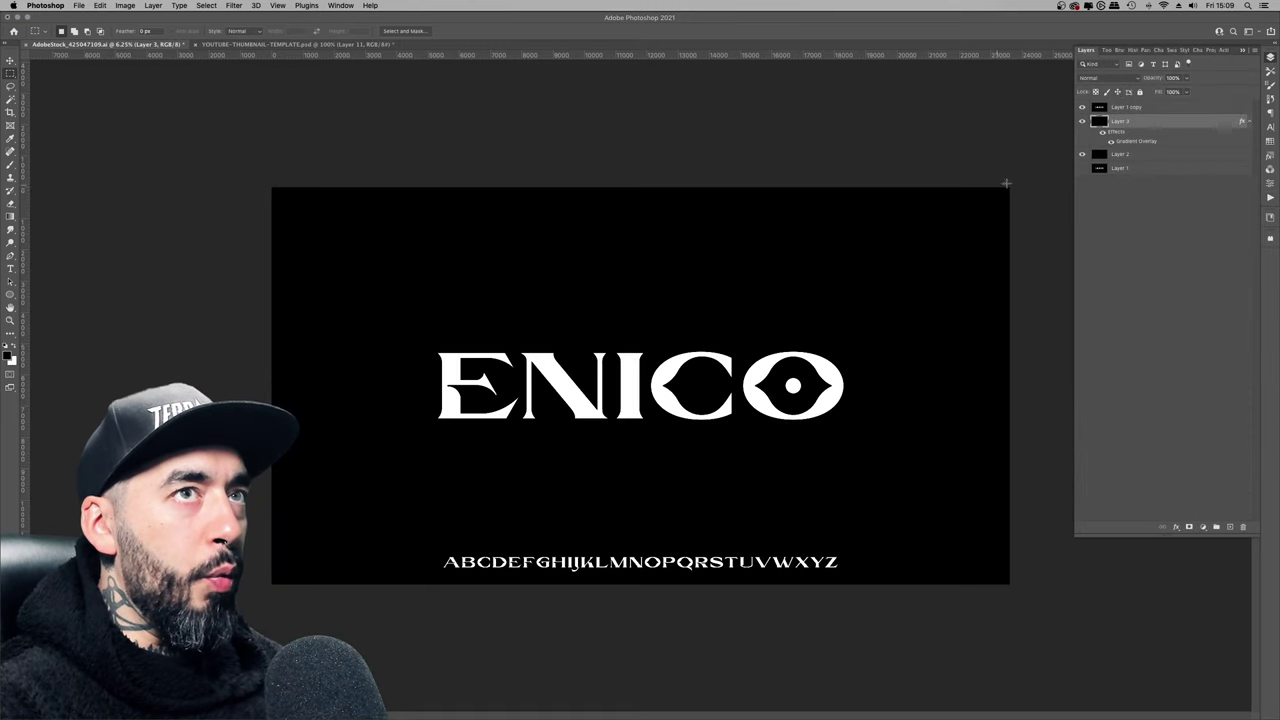
{"action": "left_click", "coordinate": [1138, 109]}
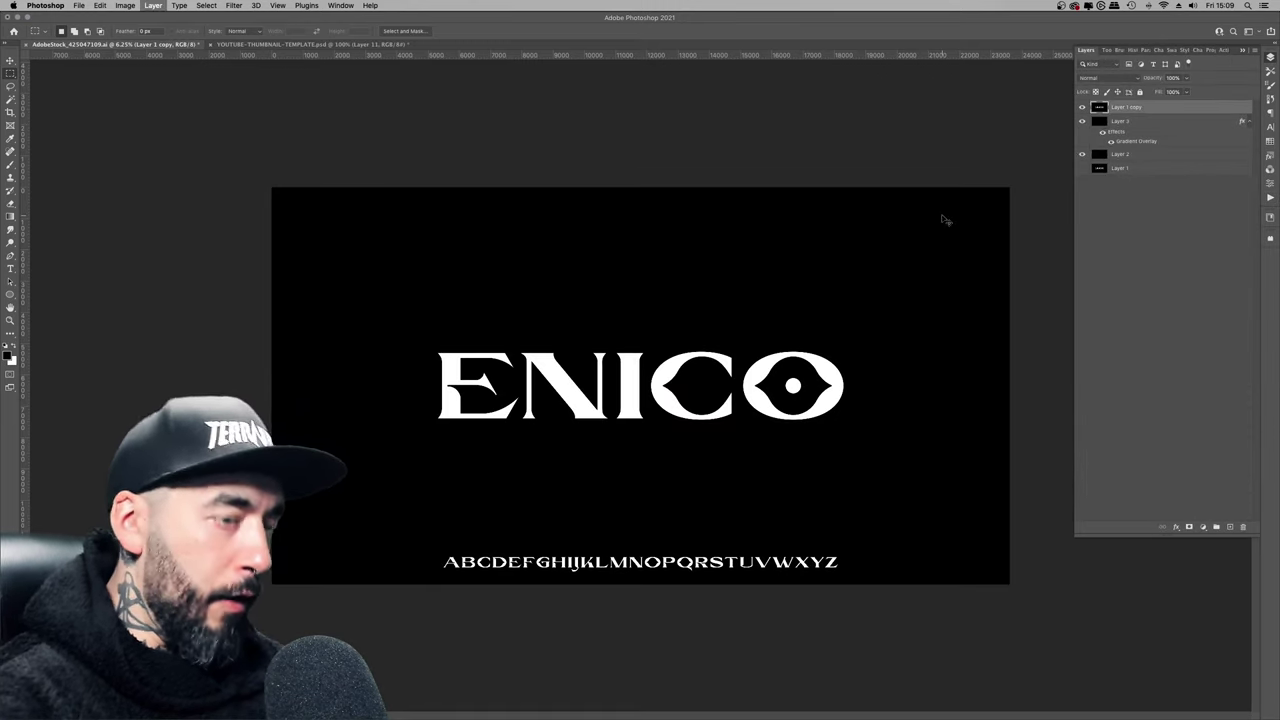
{"action": "key", "text": "super+j"}
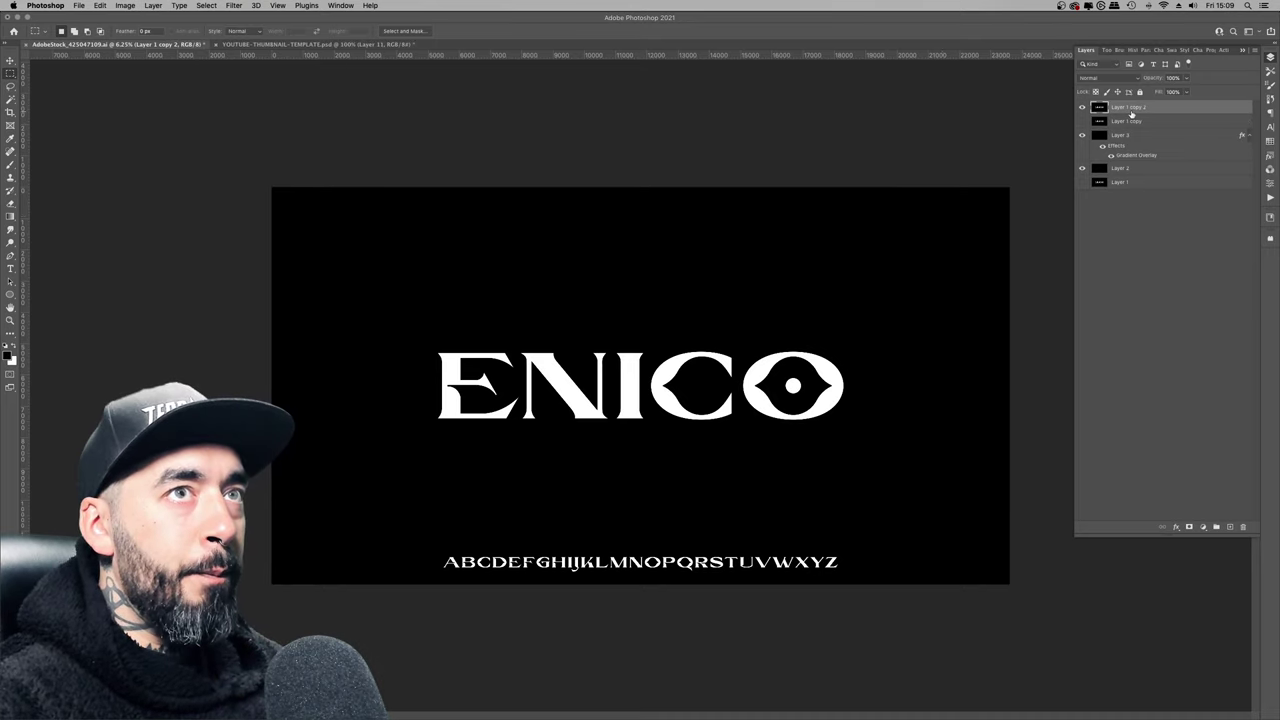
- Zoom in closely on the alphabet letters
{"action": "key", "text": "super+equal"}
{"action": "key", "text": "super+equal"}
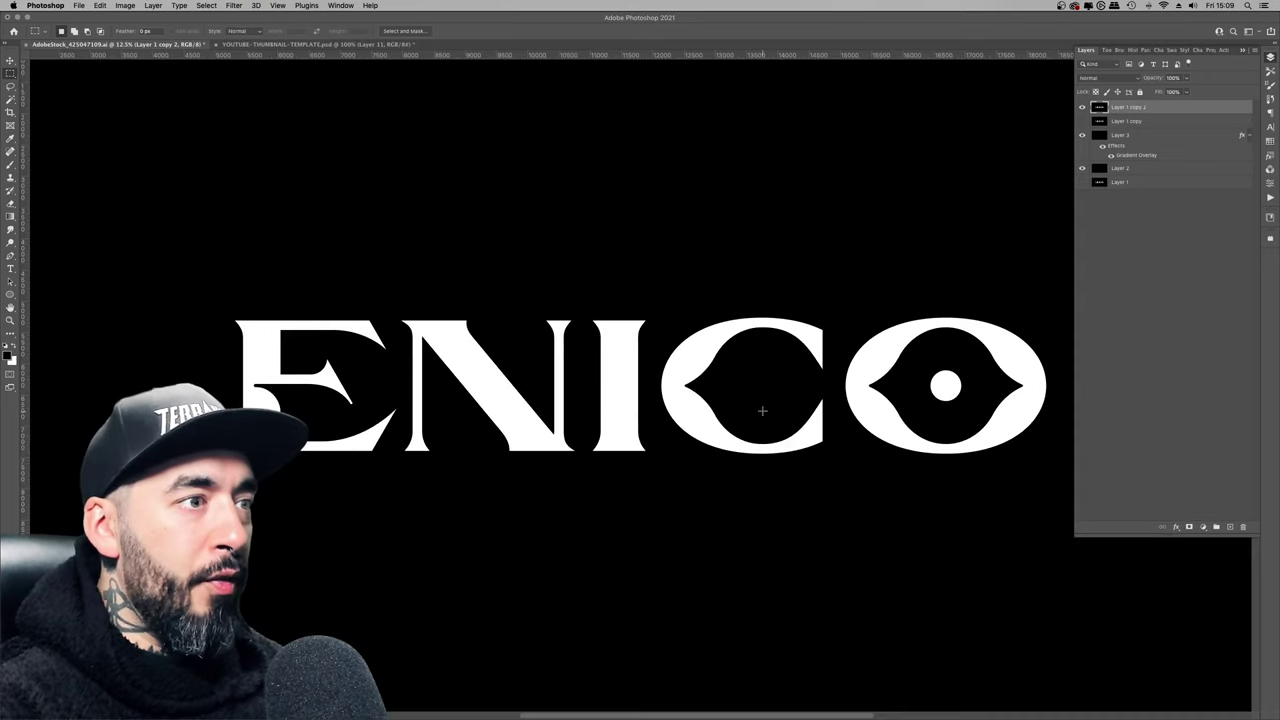
{"action": "scroll", "coordinate": [493, 393], "scroll_direction": "down", "scroll_amount": 10}
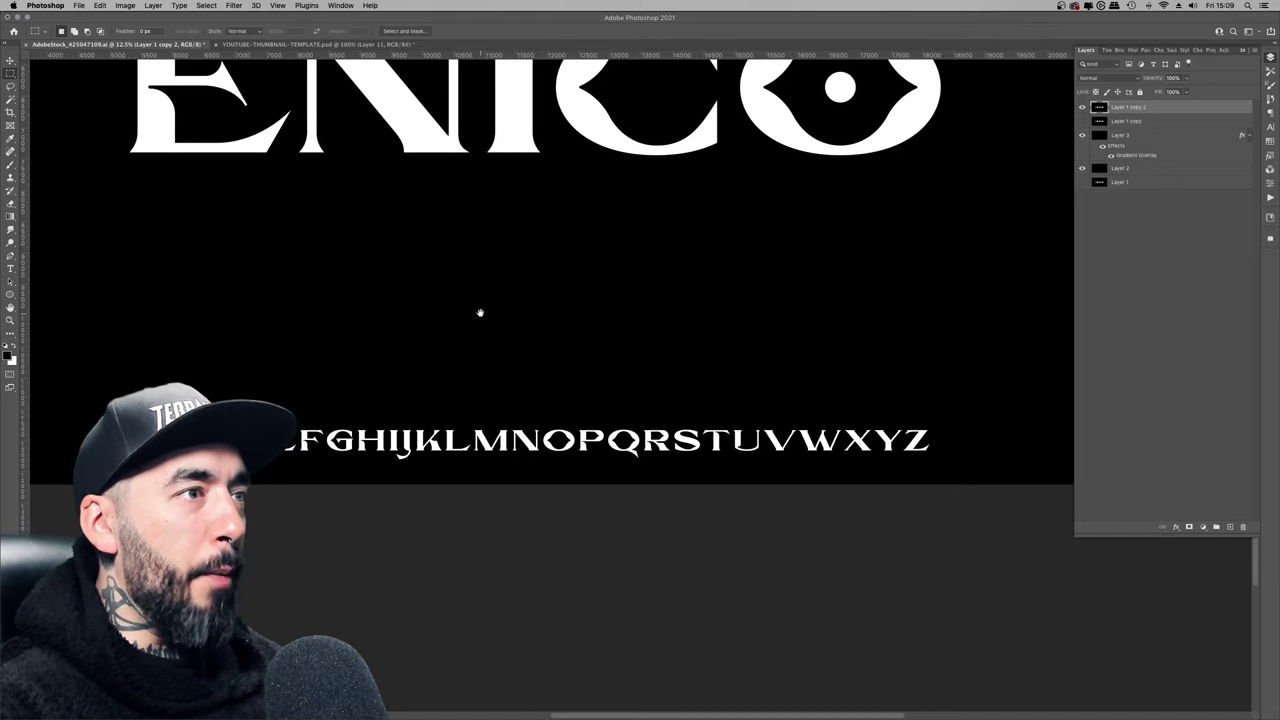
{"action": "key", "text": "super+equal"}
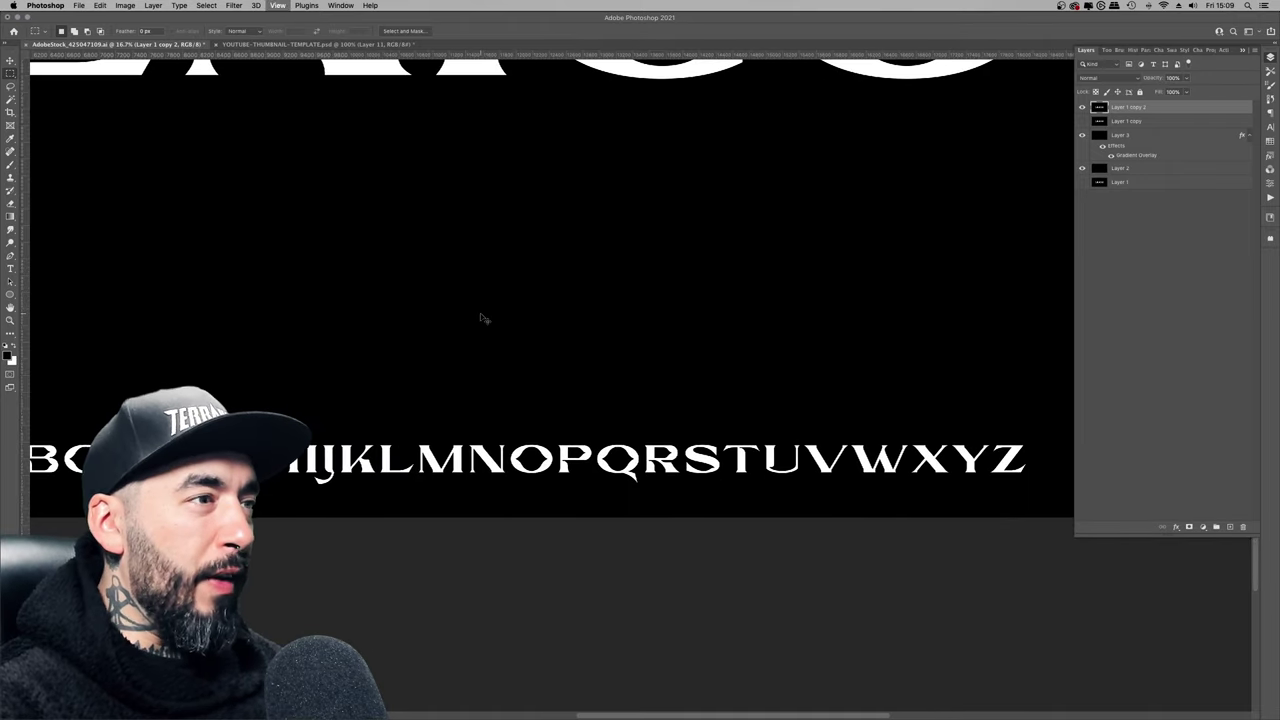
{"action": "key", "text": "super+equal"}
{"action": "scroll", "coordinate": [480, 316], "scroll_direction": "up", "scroll_amount": 1}
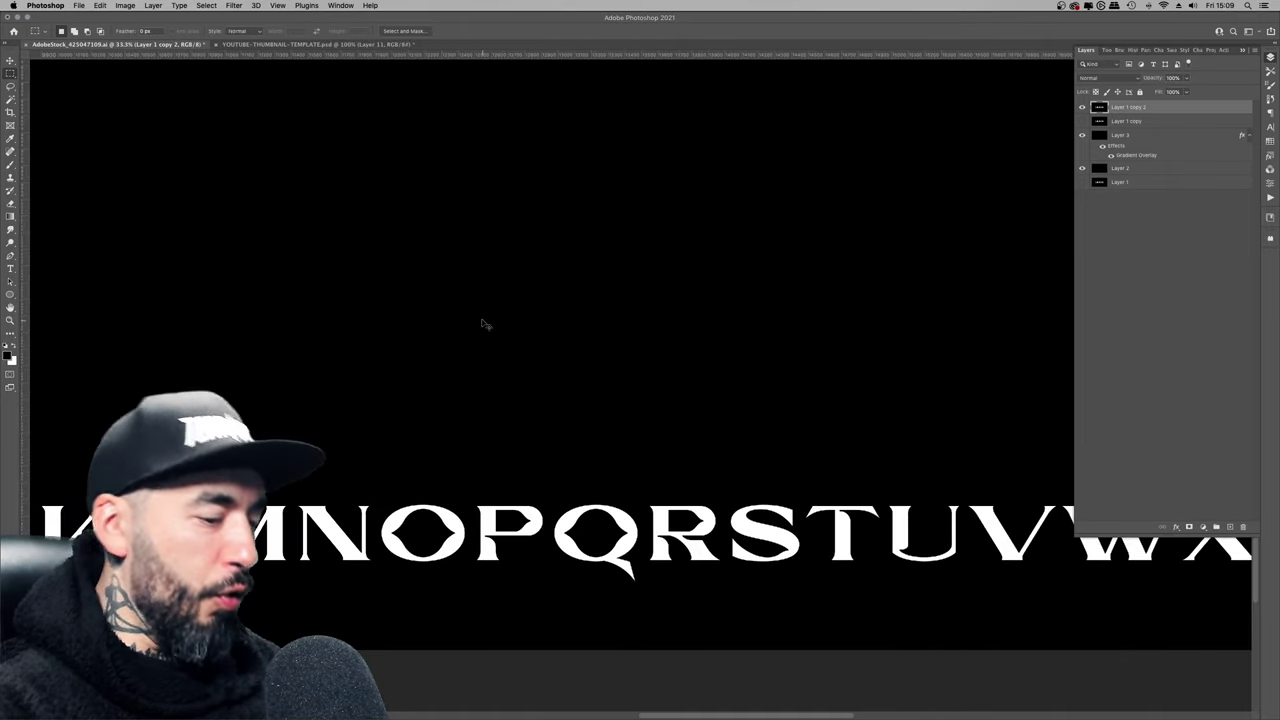
{"action": "key", "text": "super+equal"}
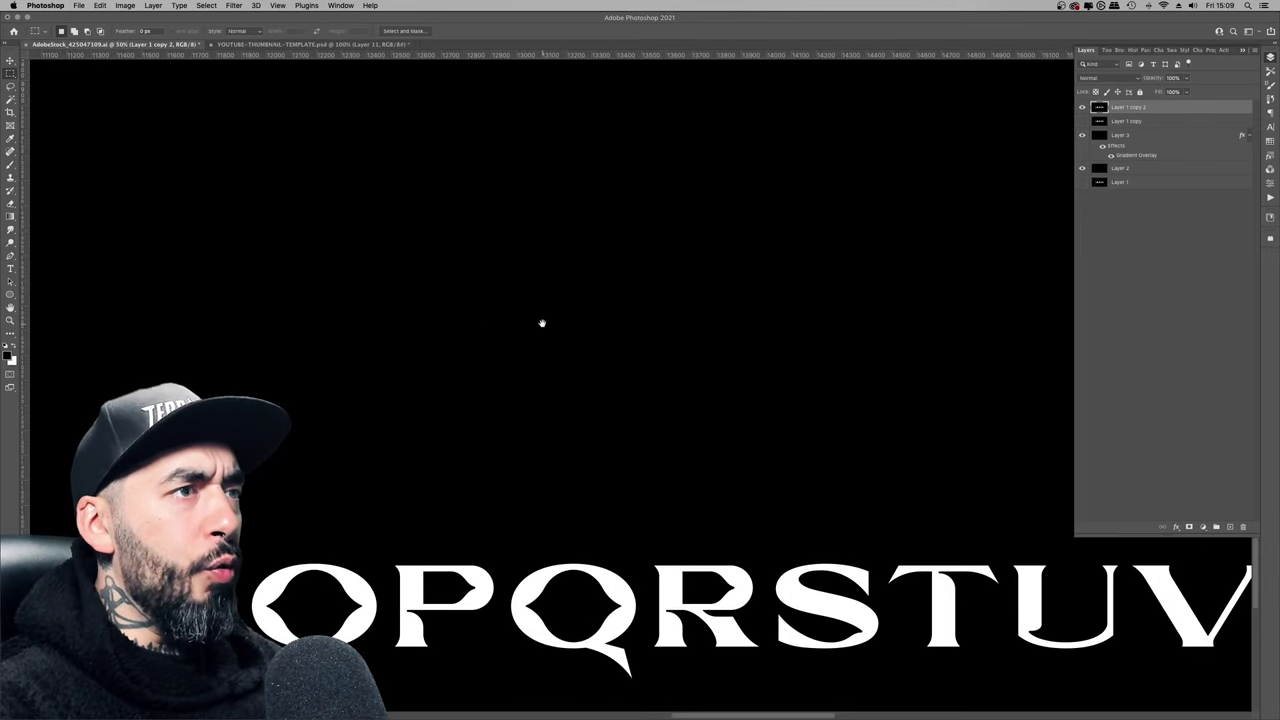
{"action": "scroll", "coordinate": [542, 320], "scroll_direction": "down", "scroll_amount": 5}
- Set Layer 1 copy 2's Blend If This Layer to 0 and a split 184/255 highlight, then apply
{"action": "right_click", "coordinate": [1138, 106]}
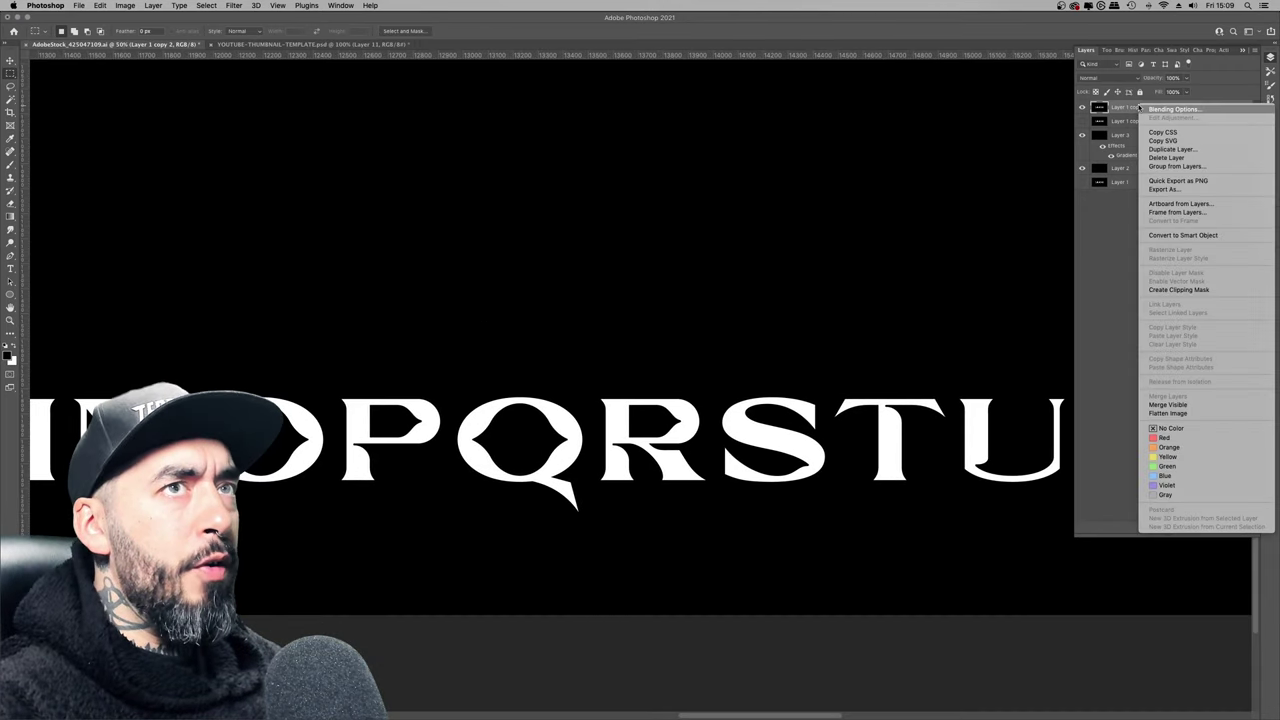
{"action": "left_click", "coordinate": [1150, 108]}
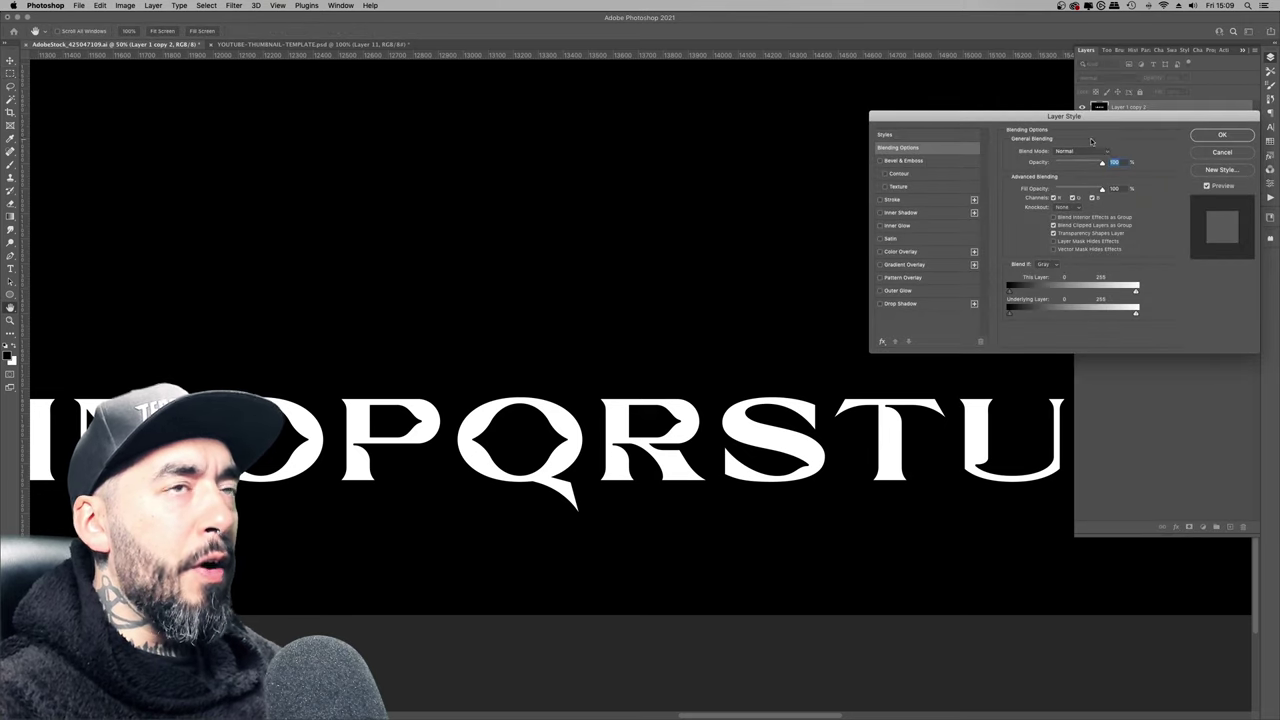
{"action": "left_click", "coordinate": [1205, 152]}
{"action": "right_click", "coordinate": [1158, 107]}
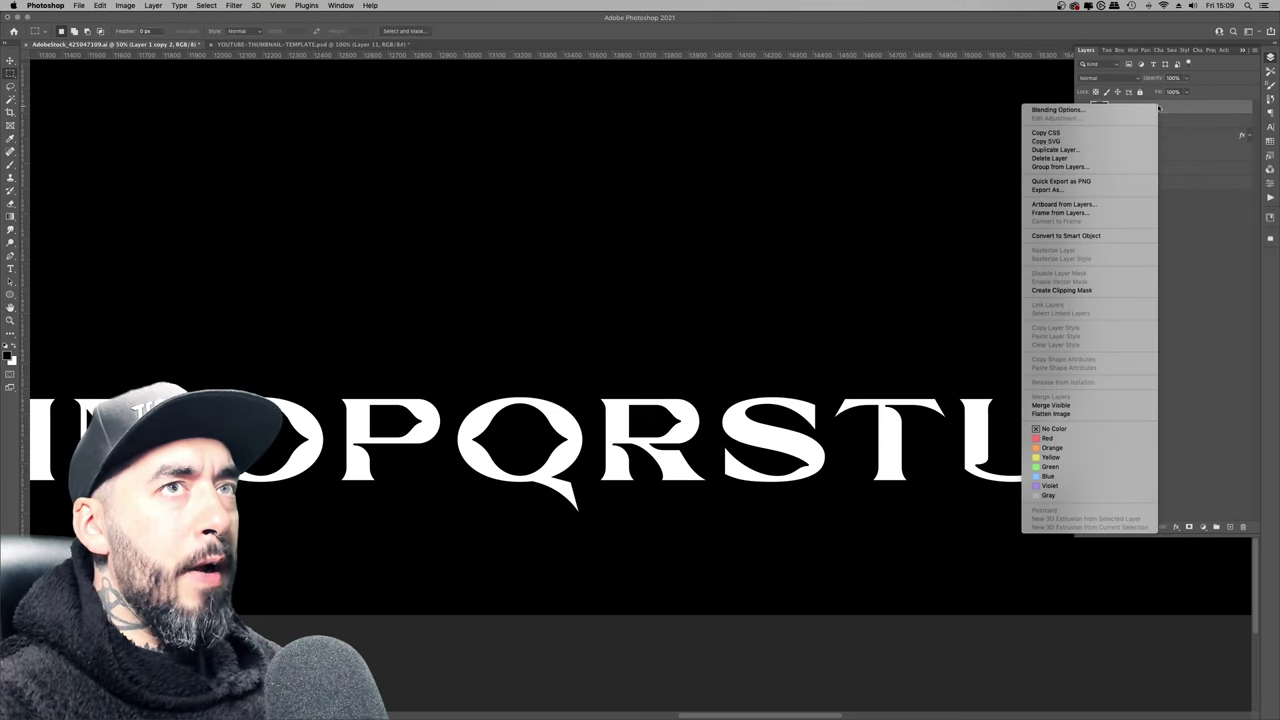
{"action": "left_click", "coordinate": [1106, 109]}
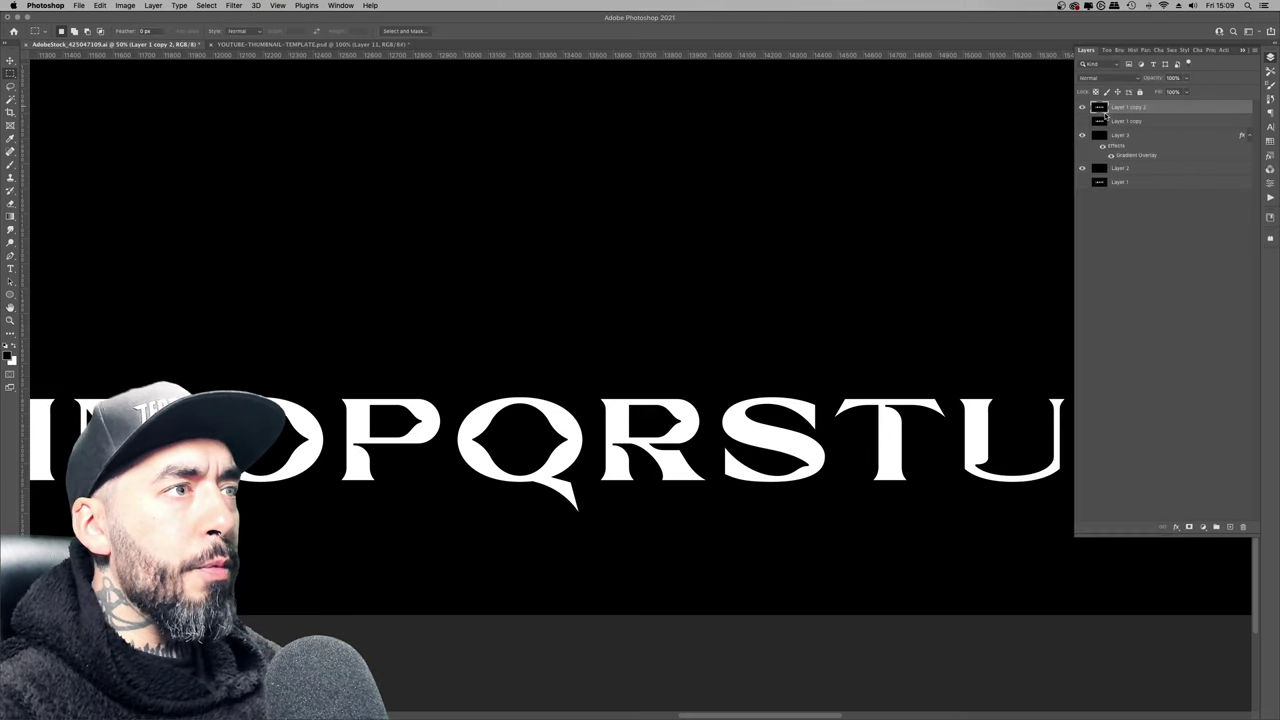
{"action": "left_click_drag", "start_coordinate": [979, 115], "coordinate": [447, 97]}
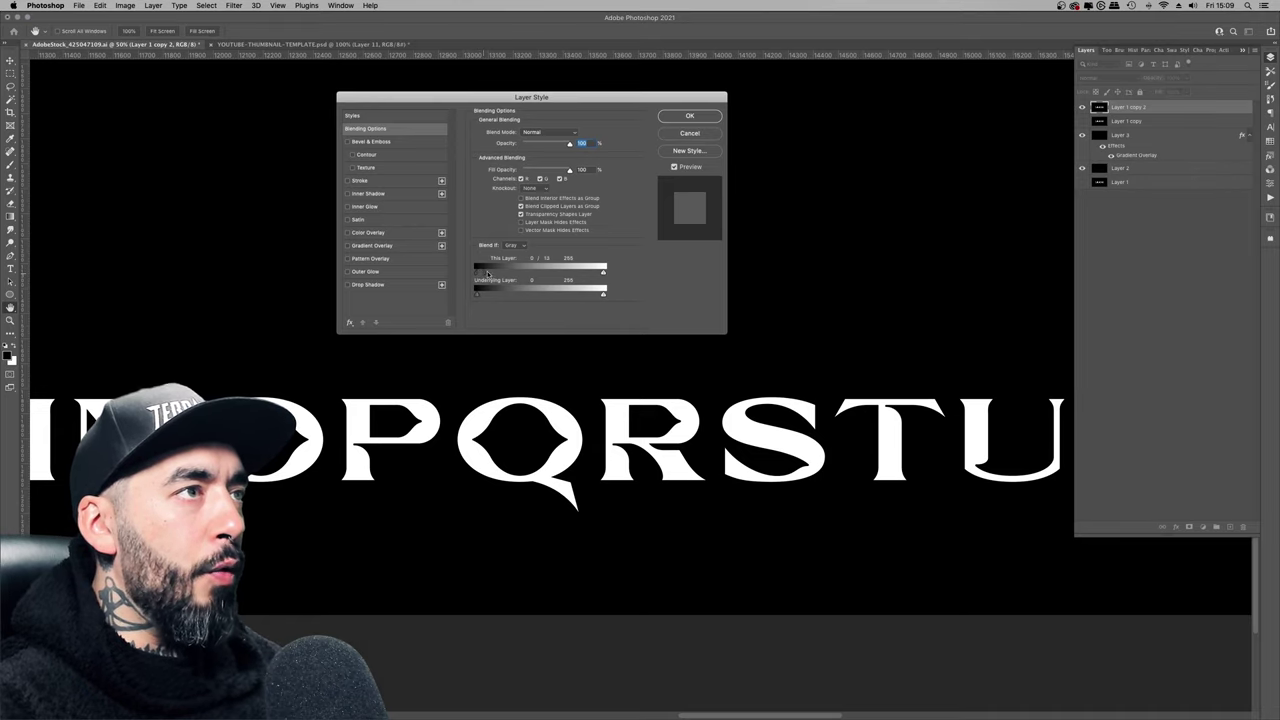
{"action": "left_click_drag", "start_coordinate": [490, 273], "coordinate": [561, 272]}
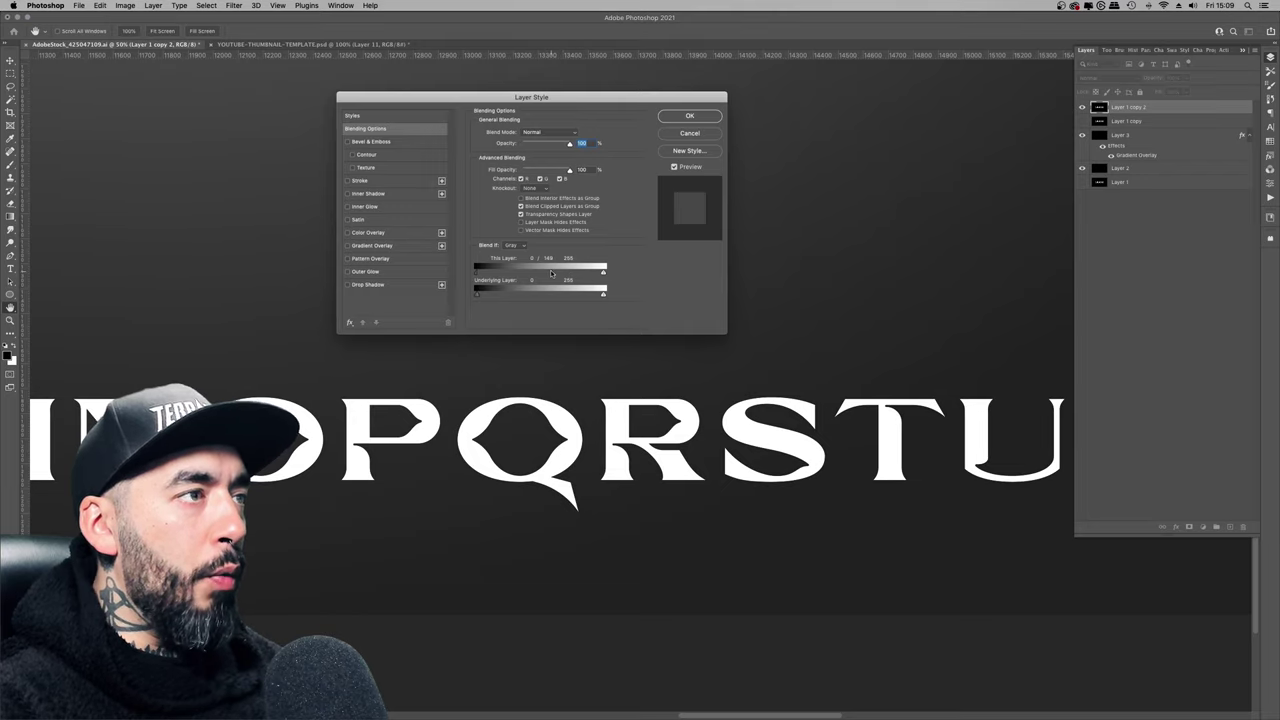
{"action": "key", "text": "super+equal"}
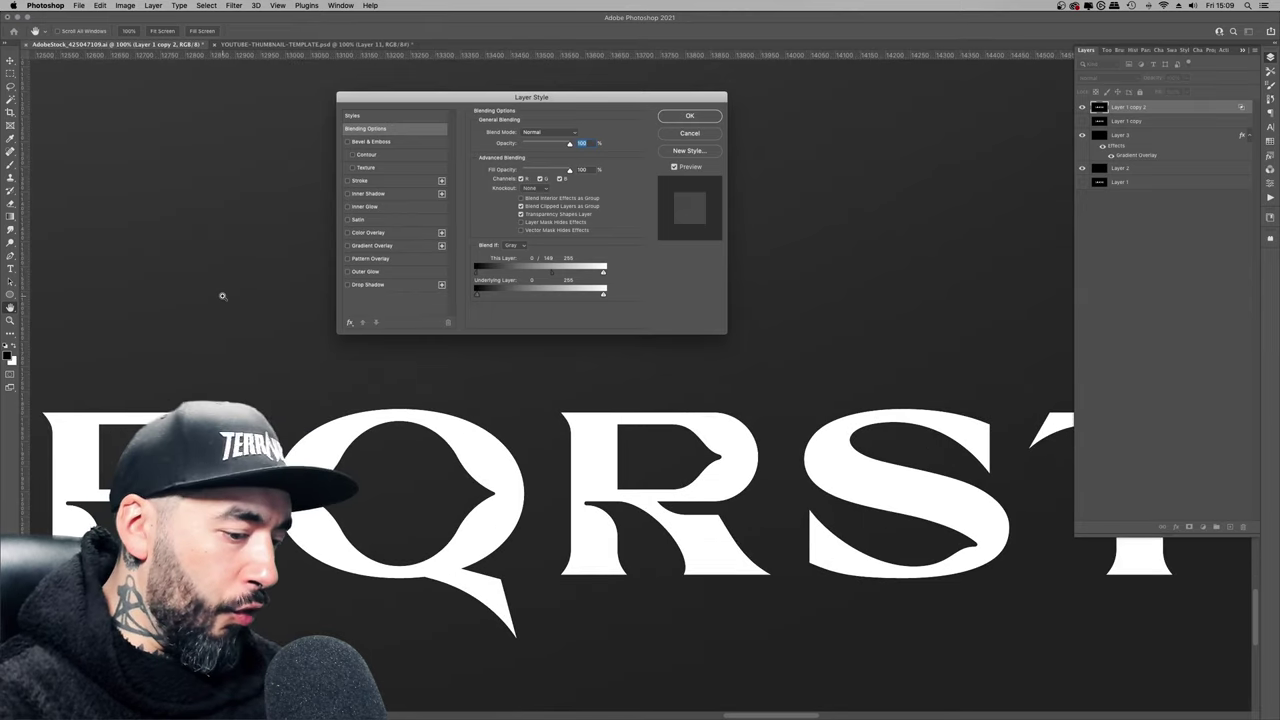
{"action": "key", "text": "super+equal"}
{"action": "key", "text": "super+equal"}
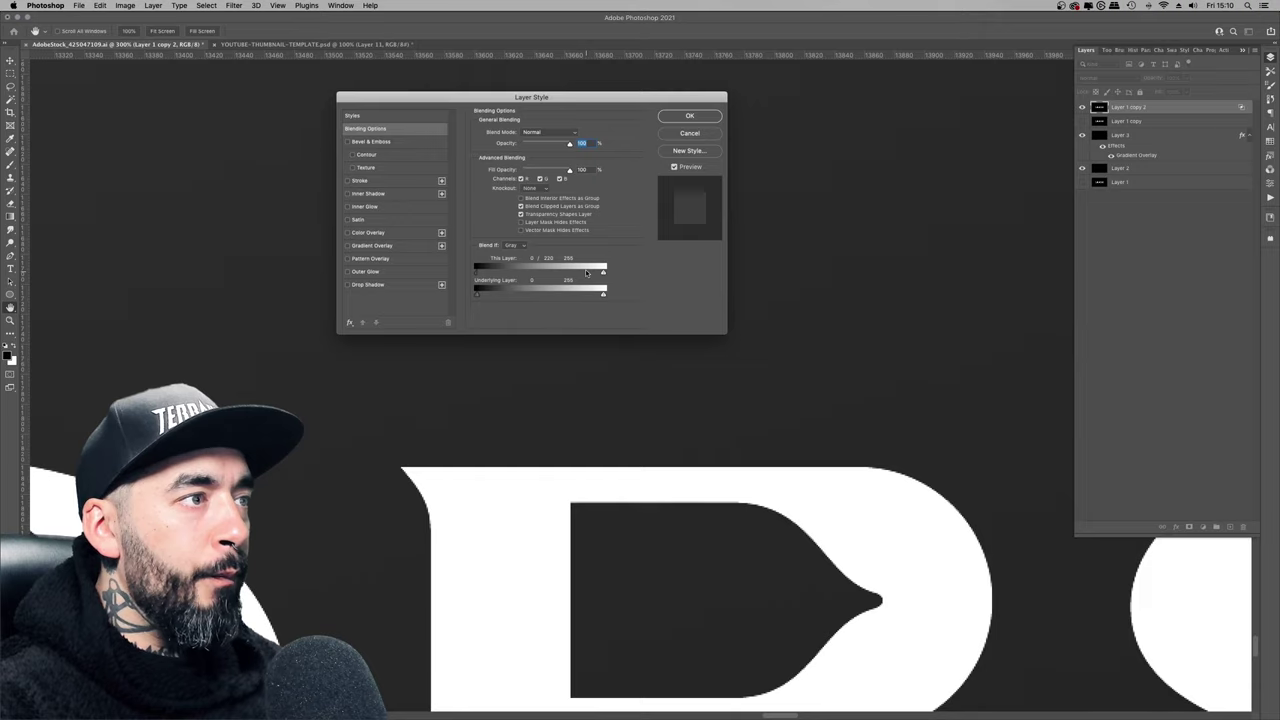
{"action": "mouse_move", "coordinate": [584, 272]}
{"action": "left_mouse_down"}
{"action": "mouse_move", "coordinate": [471, 275]}
{"action": "mouse_move", "coordinate": [565, 274]}
{"action": "left_mouse_up"}
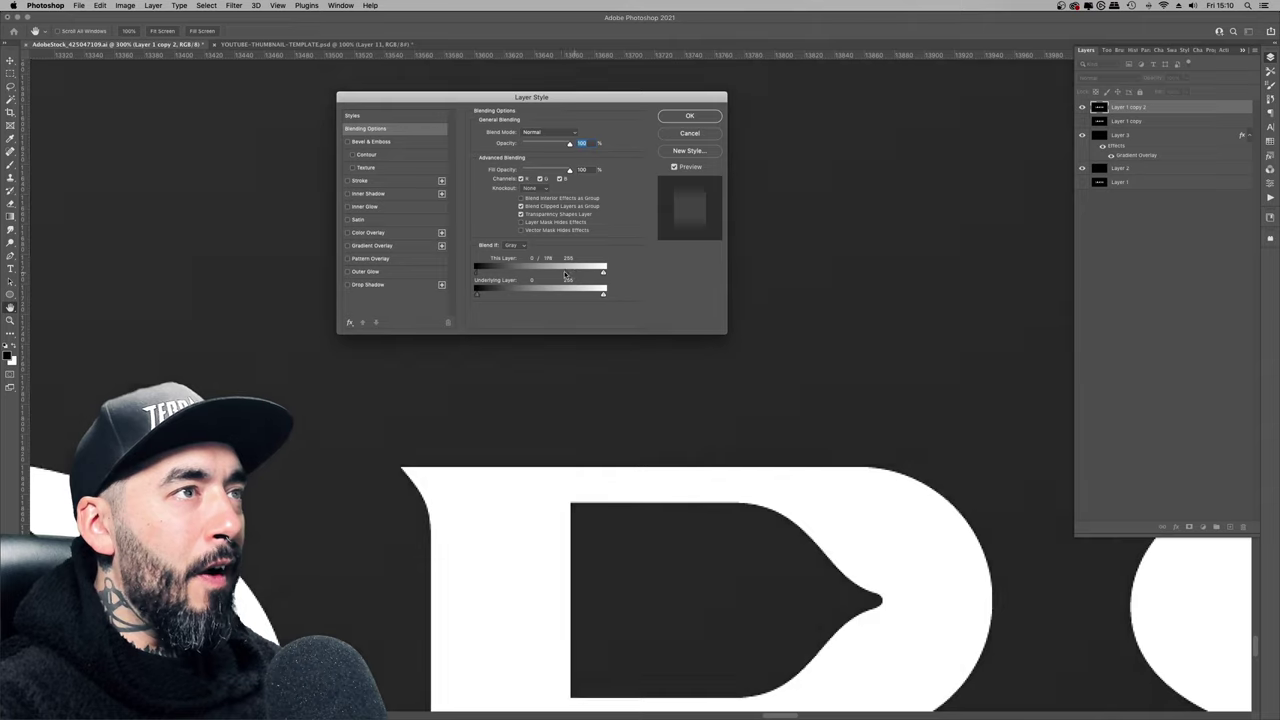
{"action": "left_click", "coordinate": [706, 119]}
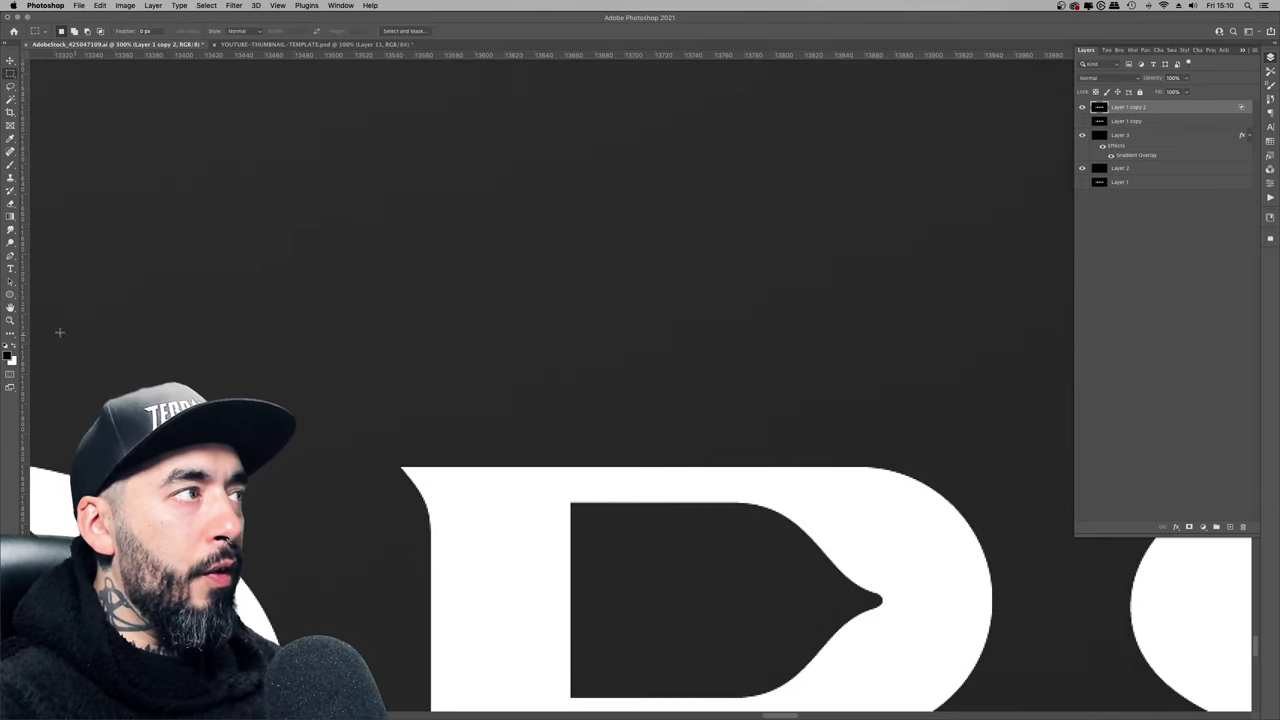
- Compare the lettering copy on and off, then add a new empty Layer 4
{"action": "key", "text": "super+minus"}
{"action": "key", "text": "super+minus"}
{"action": "key", "text": "super+minus"}
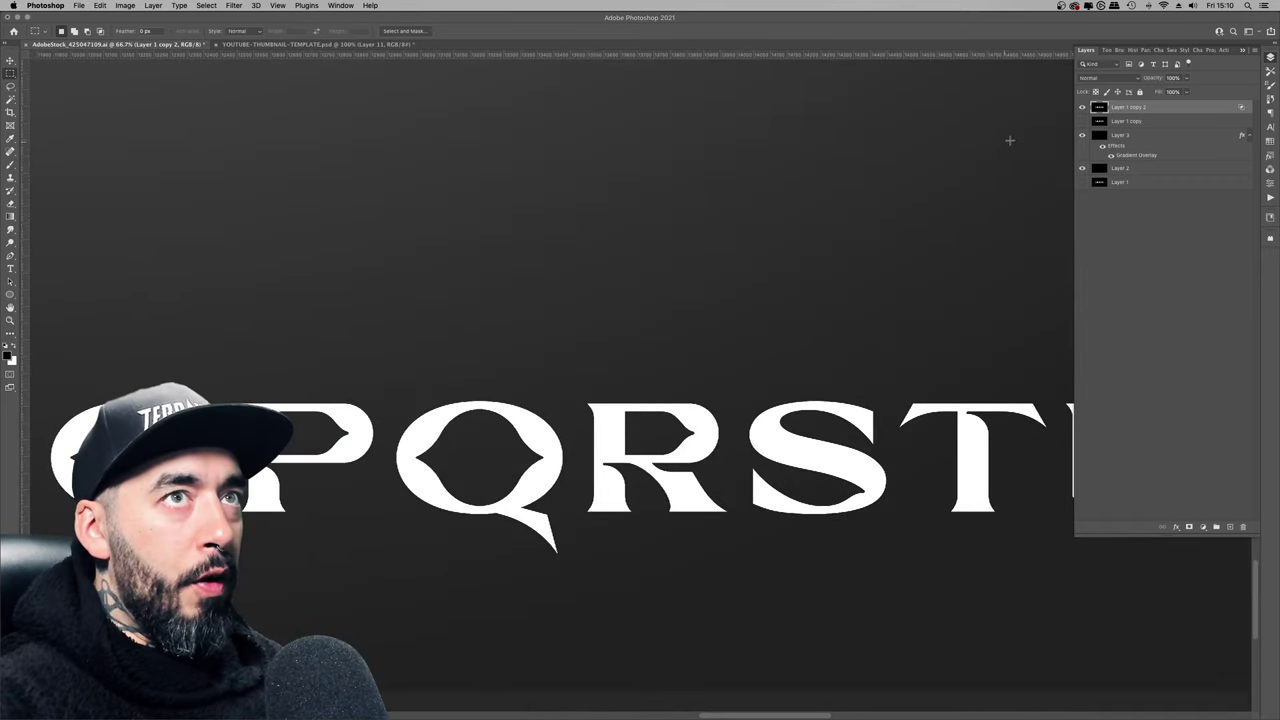
{"action": "left_click", "coordinate": [1083, 109]}
{"action": "left_click", "coordinate": [1084, 110]}
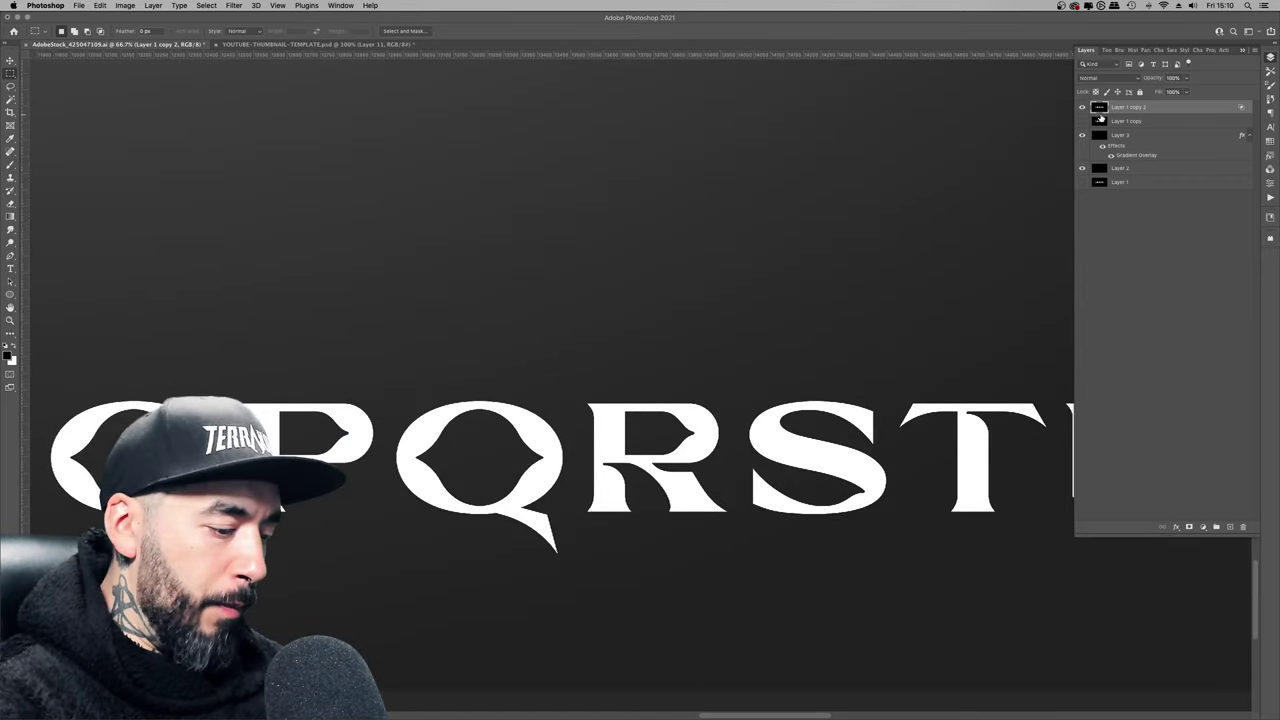
{"action": "key", "text": "super+shift+n"}
{"action": "key", "text": "Return"}
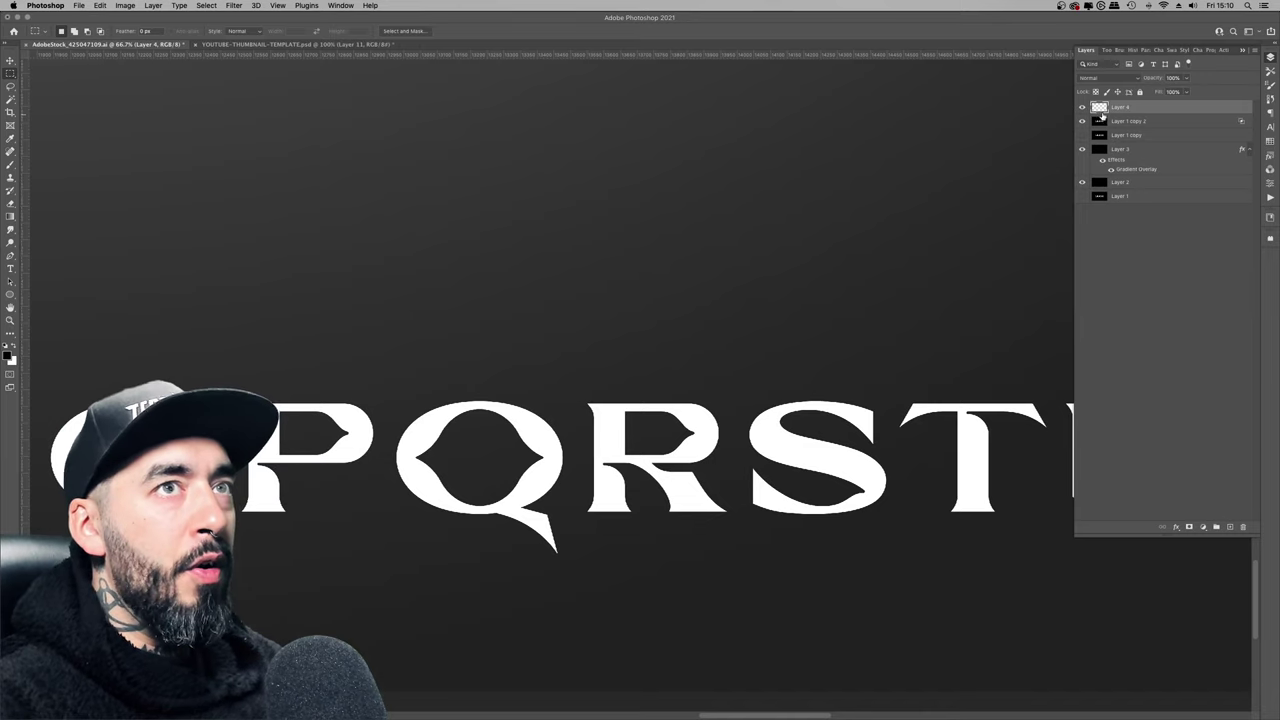
- Reorder and then delete the Layer 1 copy 2 layer
{"action": "left_click_drag", "start_coordinate": [1102, 121], "coordinate": [1128, 116]}
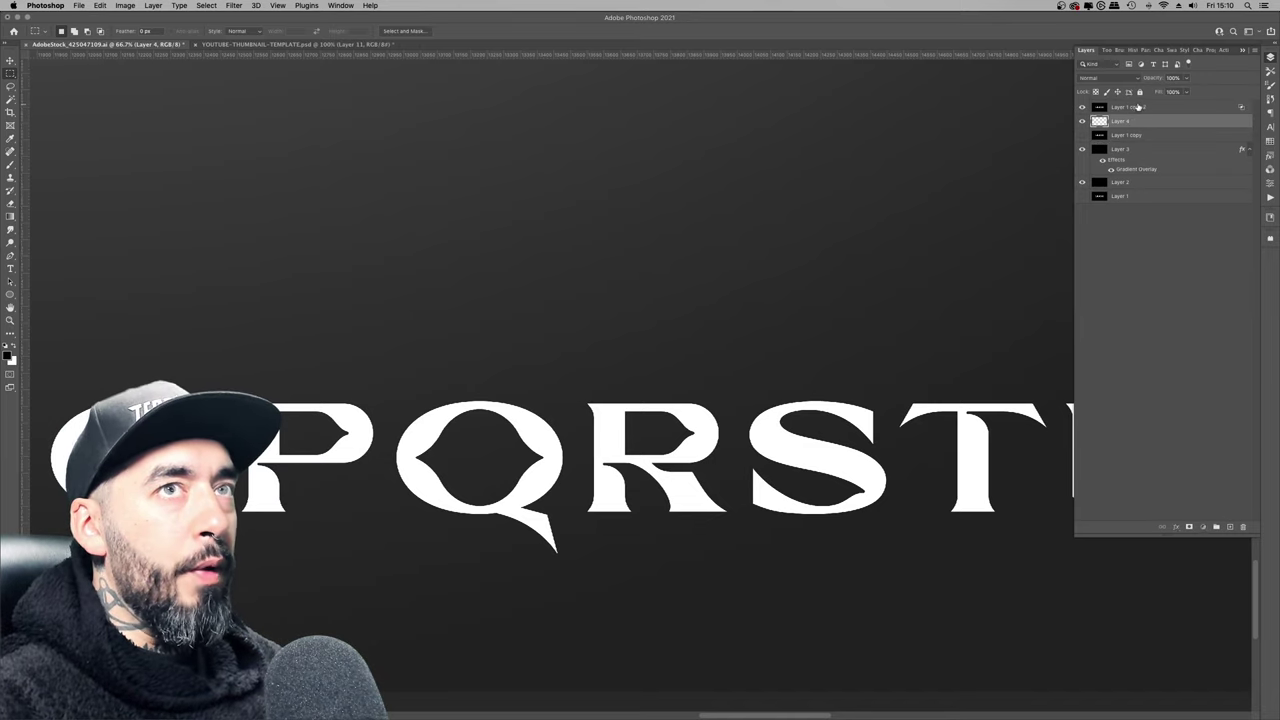
{"action": "left_click", "coordinate": [1138, 106]}
{"action": "right_click", "coordinate": [1241, 106]}
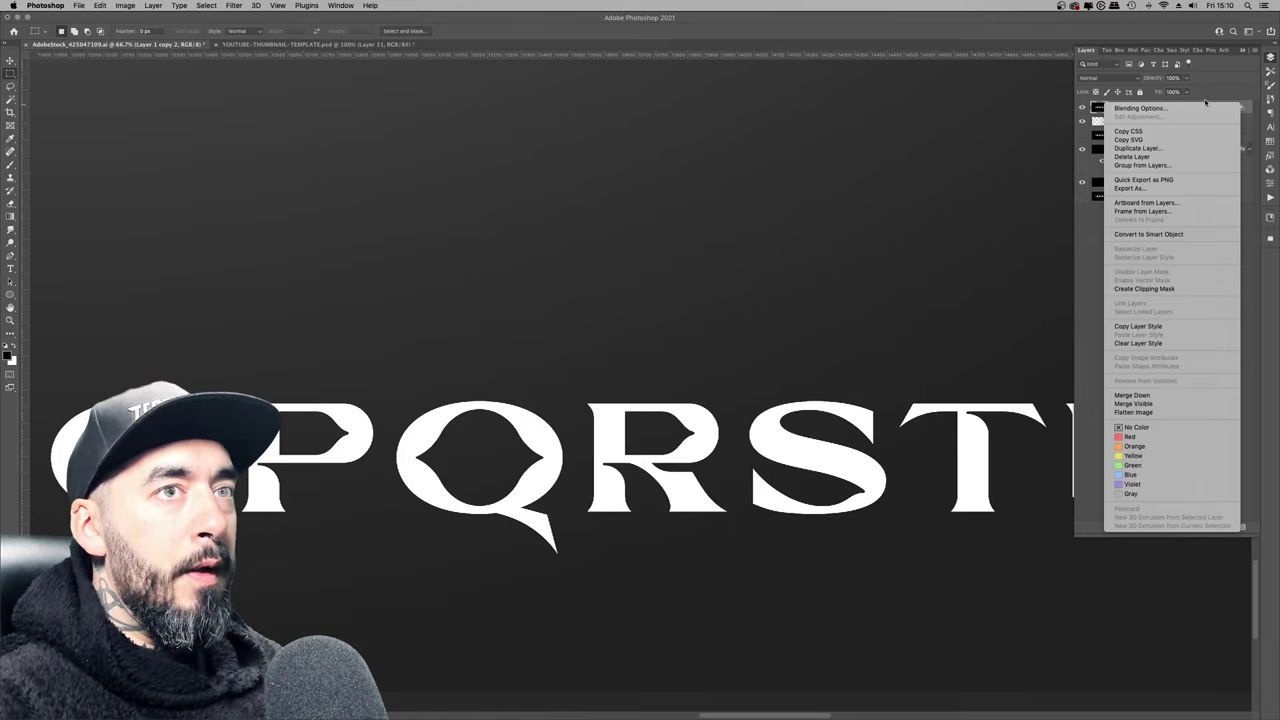
{"action": "left_click", "coordinate": [1092, 110]}
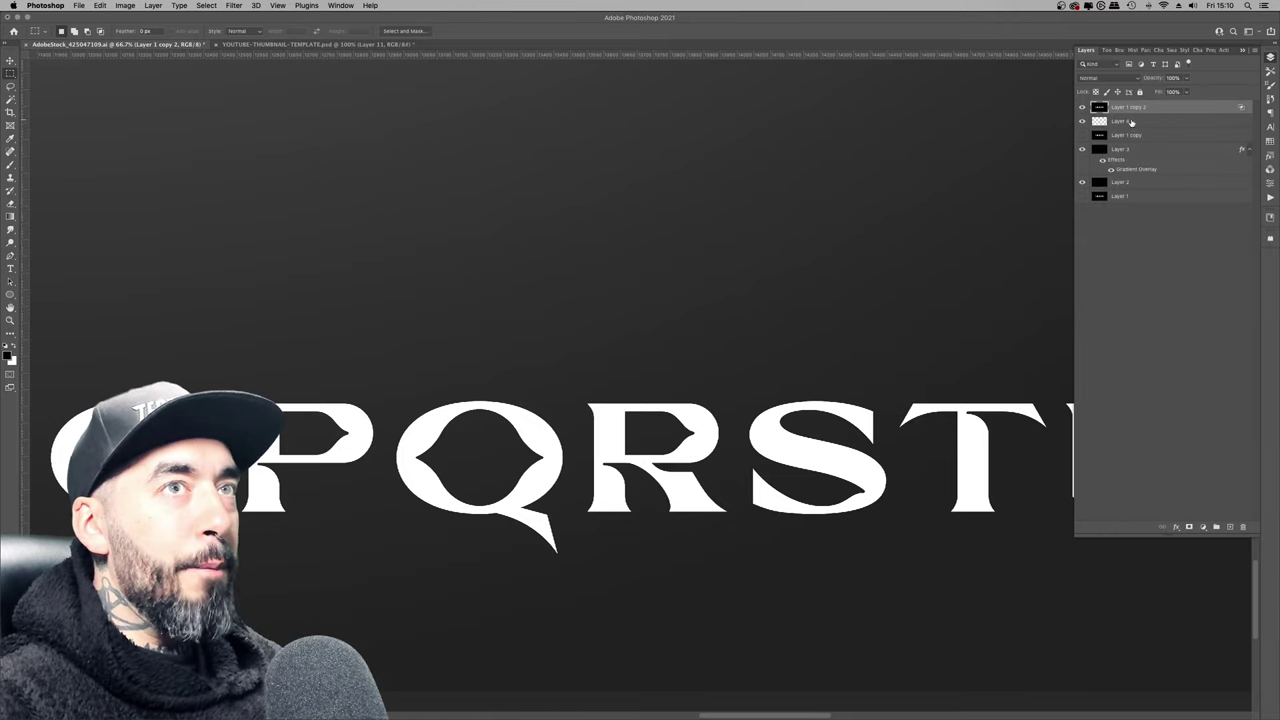
{"action": "left_click", "coordinate": [1131, 121]}
{"action": "left_click", "coordinate": [1134, 107]}
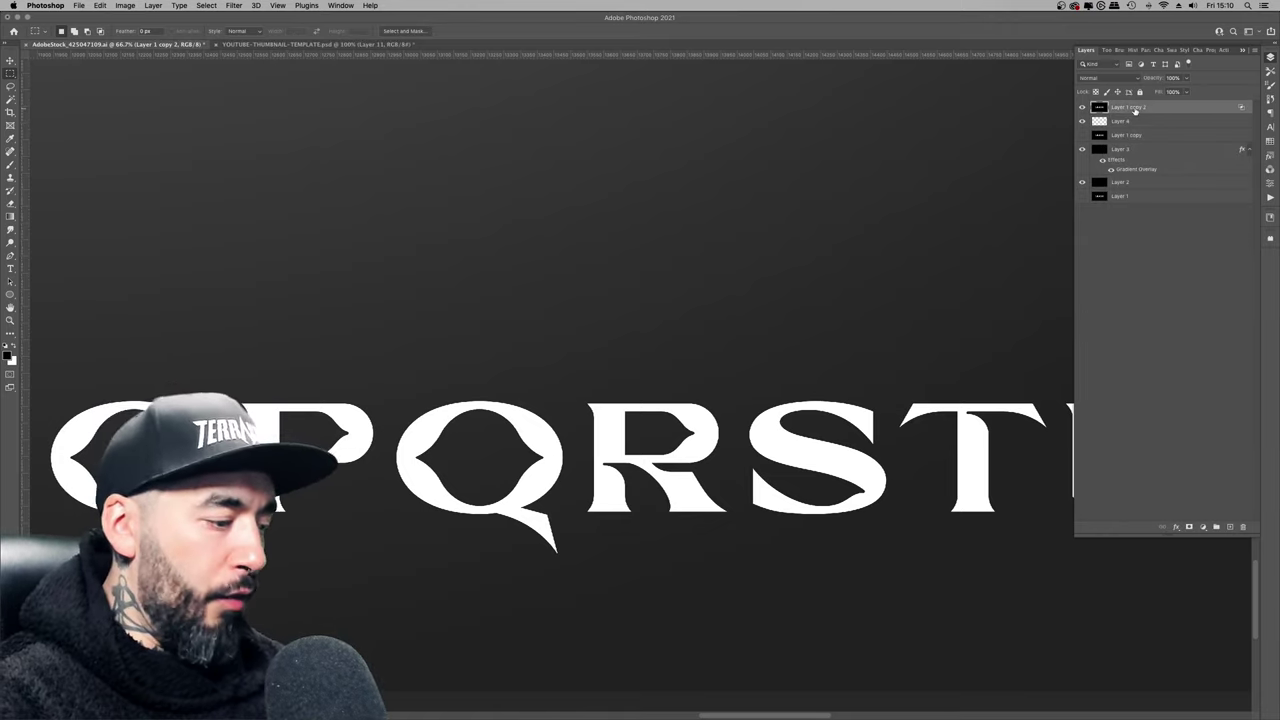
{"action": "key", "text": "Delete"}
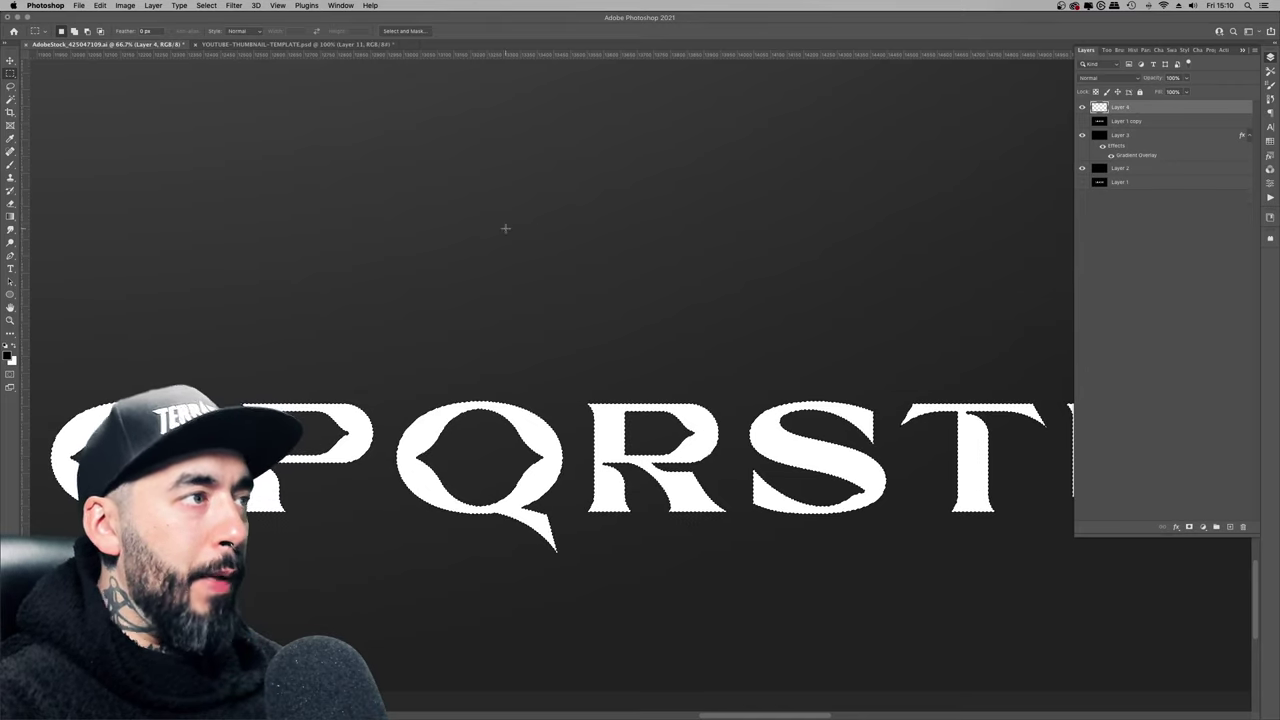
- Zoom out to view the full ENICO artwork with its alphabet line
{"action": "key", "text": "super+minus"}
{"action": "key", "text": "super+plus"}
{"action": "key", "text": "super+plus"}
{"action": "key", "text": "super+plus"}
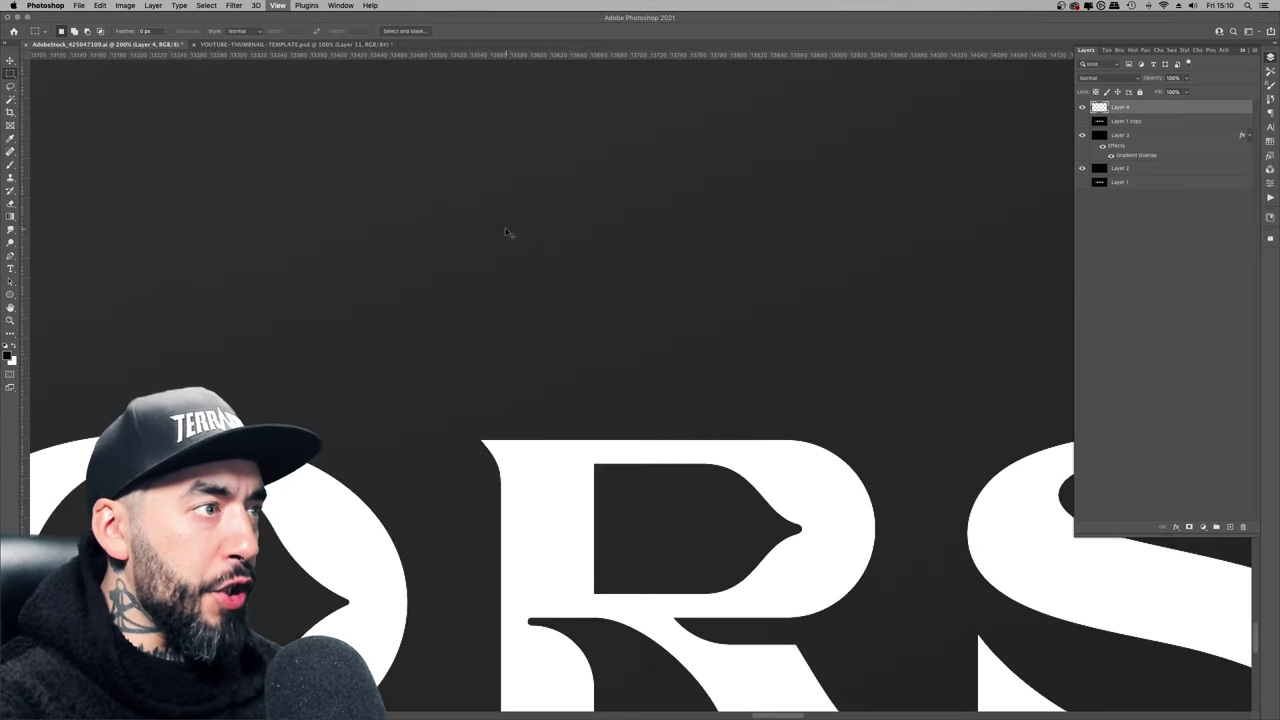
{"action": "key", "text": "super+minus"}
{"action": "key", "text": "super+minus"}
{"action": "key", "text": "super+minus"}
{"action": "key", "text": "super+minus"}
{"action": "key", "text": "super+minus"}
{"action": "key", "text": "super+minus"}
{"action": "key", "text": "super+minus"}
{"action": "key", "text": "super+minus"}
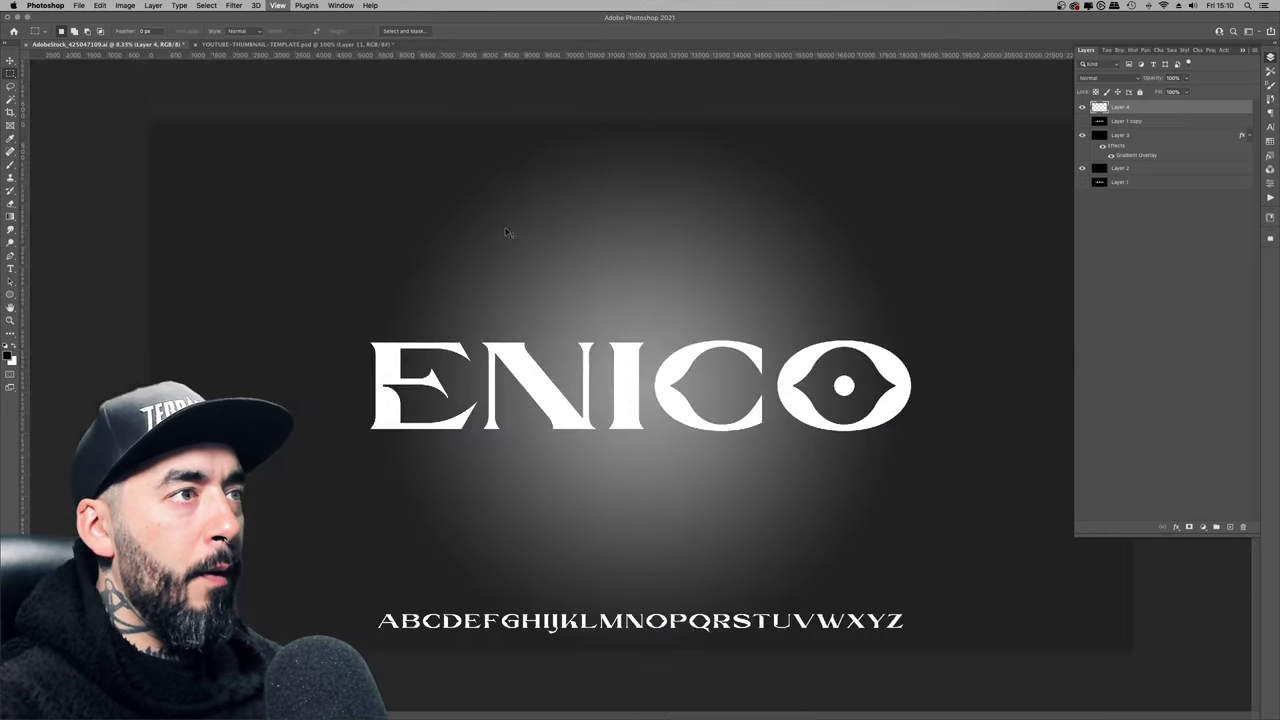
{"action": "key", "text": "super+plus"}
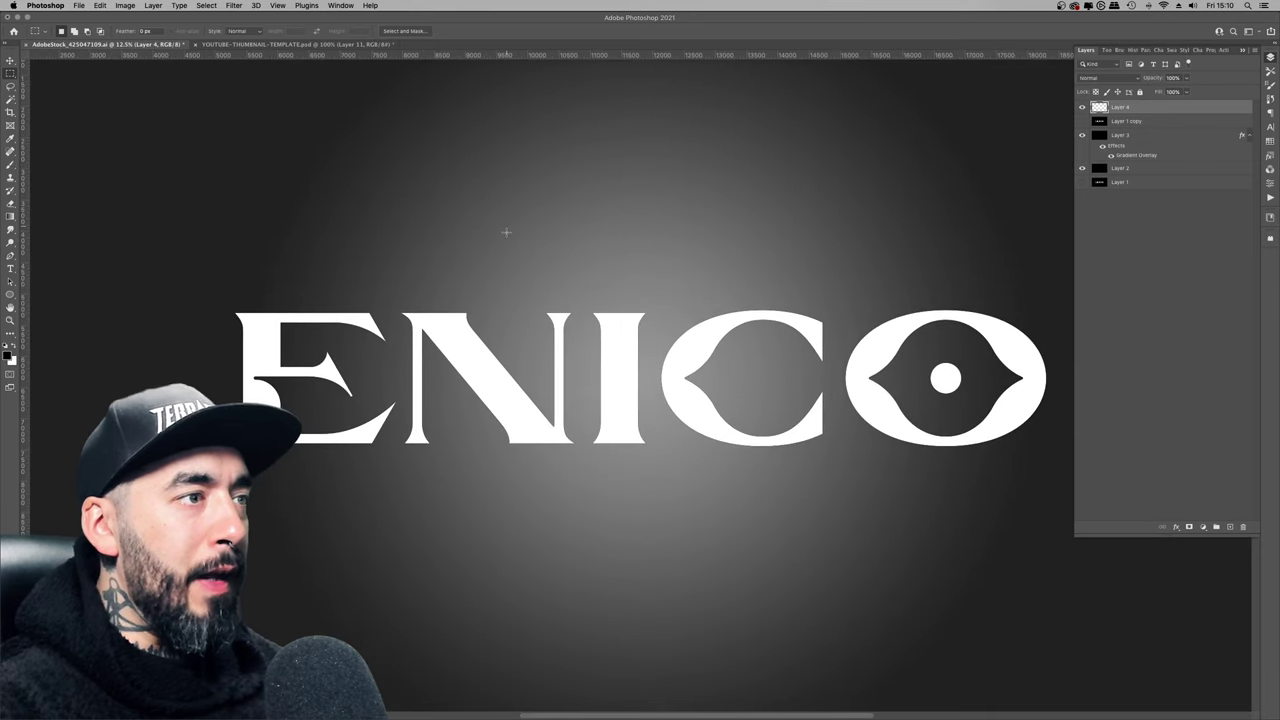
{"action": "scroll", "coordinate": [506, 232], "scroll_direction": "down", "scroll_amount": 5}
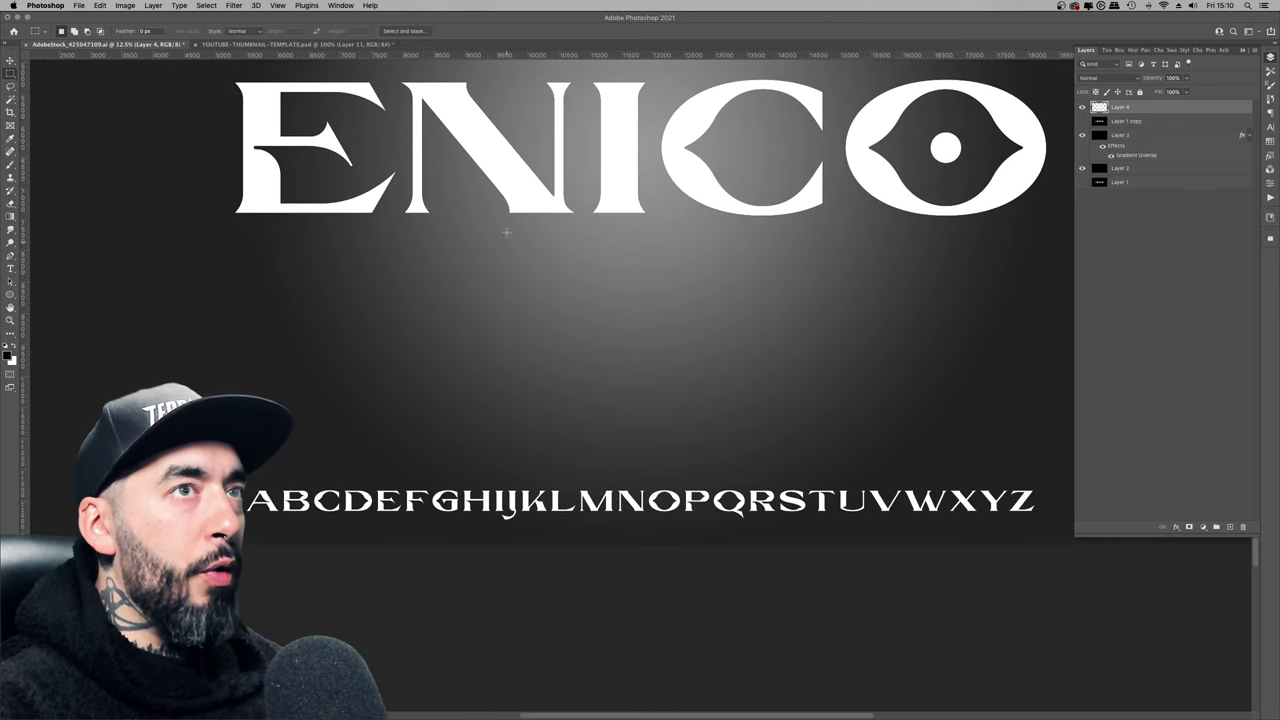
{"action": "scroll", "coordinate": [506, 232], "scroll_direction": "up", "scroll_amount": 1}
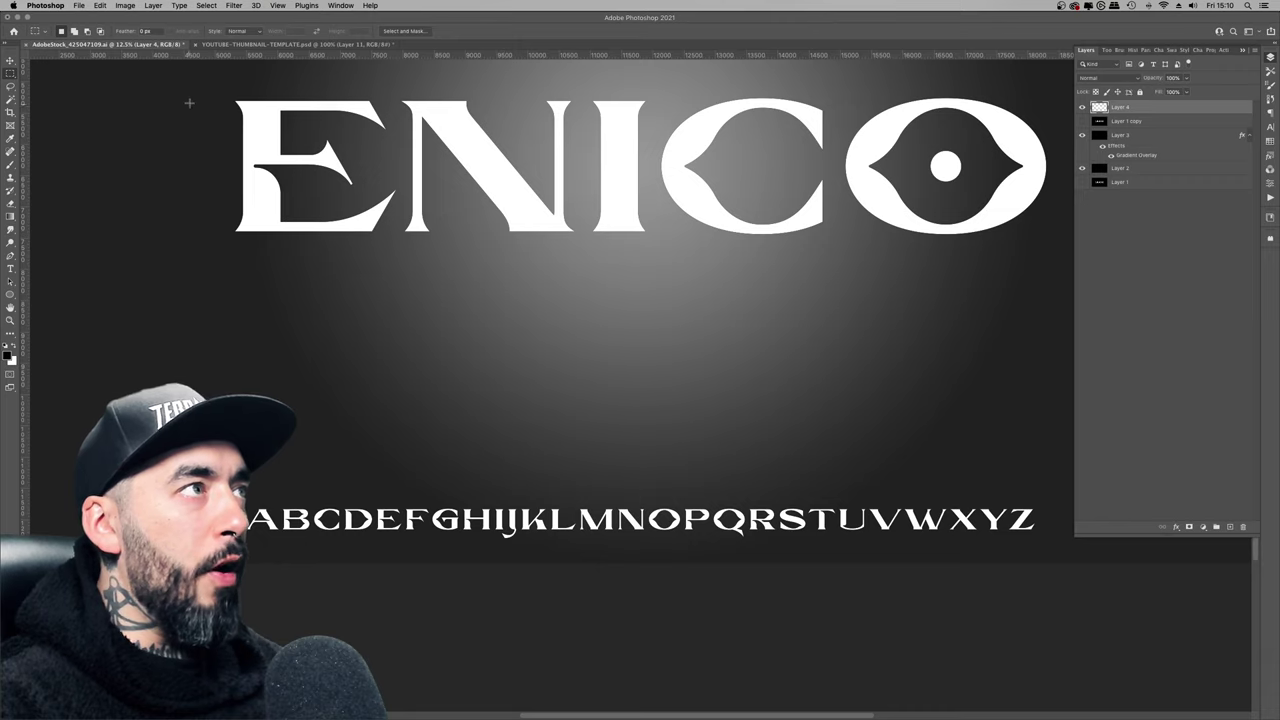
- Marquee the ENICO word and delete it from the artwork
{"action": "left_click_drag", "start_coordinate": [208, 88], "coordinate": [1067, 342]}
{"action": "key", "text": "Delete"}
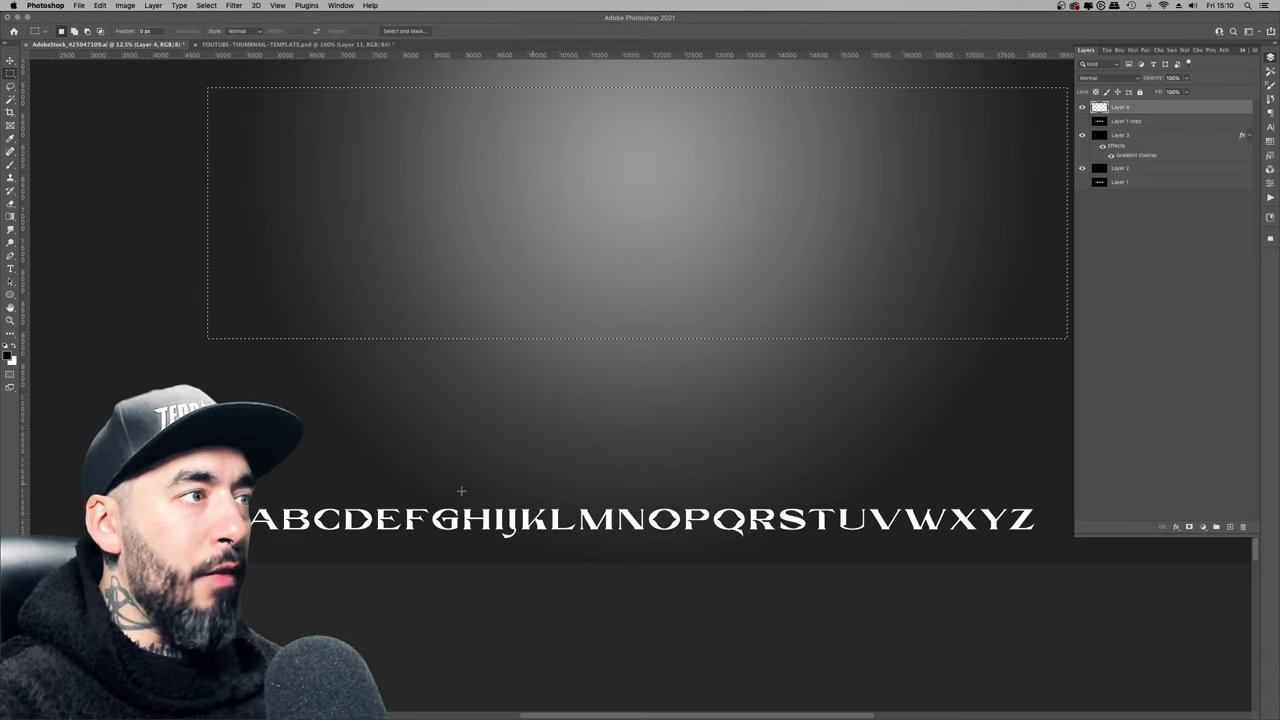
{"action": "left_click", "coordinate": [306, 471]}
- Move the A–Z alphabet line up near the top of the canvas with the Move tool
{"action": "left_click_drag", "start_coordinate": [252, 483], "coordinate": [780, 474]}
{"action": "left_click", "coordinate": [751, 457]}
{"action": "key", "text": "v"}
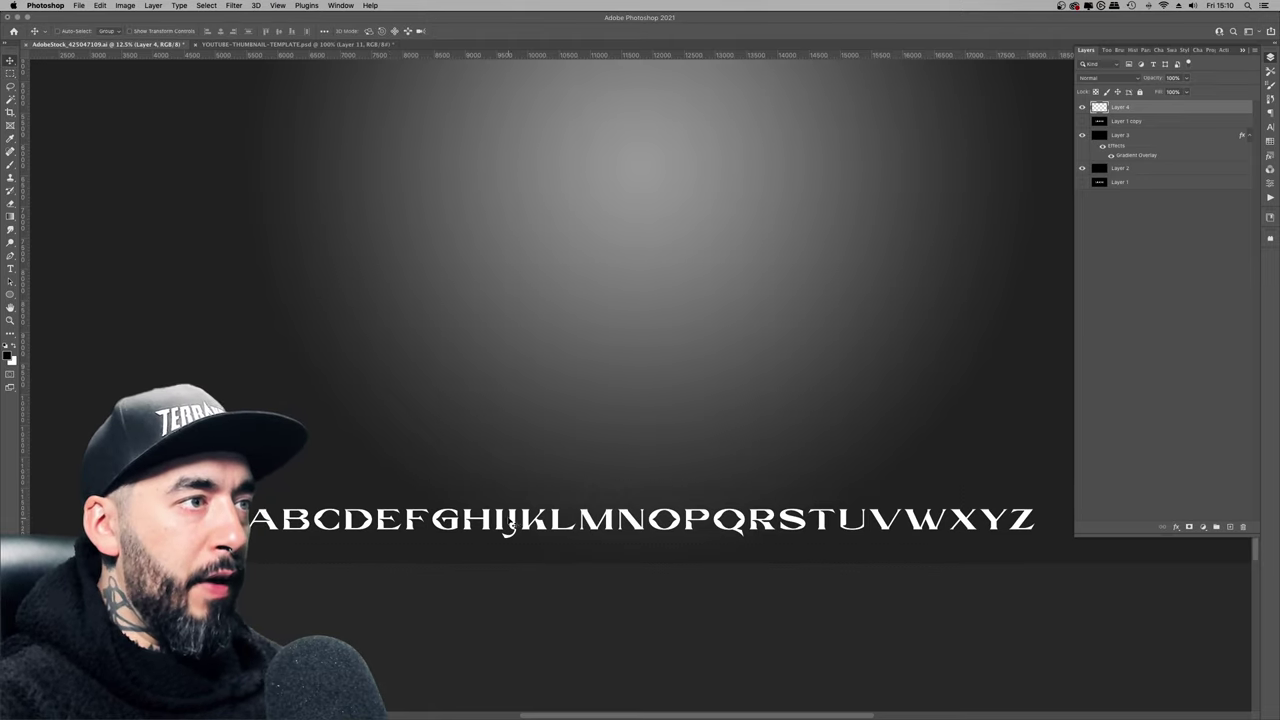
{"action": "left_click_drag", "start_coordinate": [510, 520], "coordinate": [482, 227]}
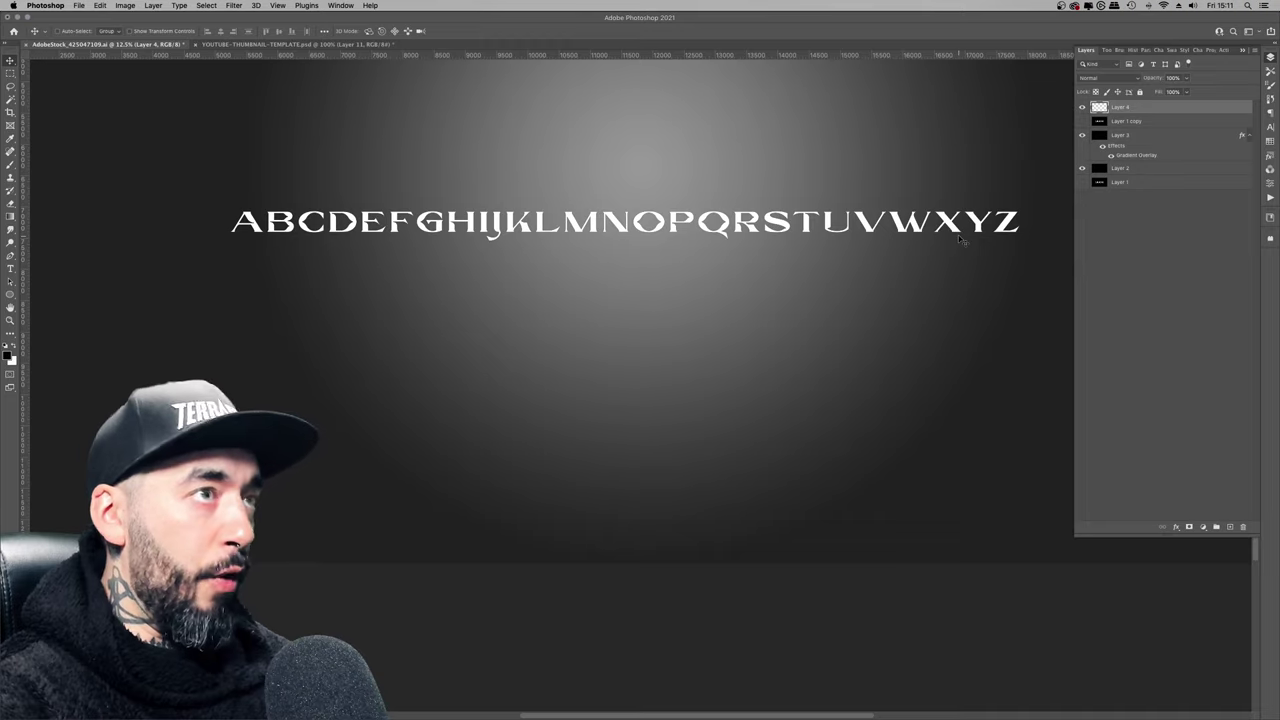
{"action": "key", "text": "Up"}
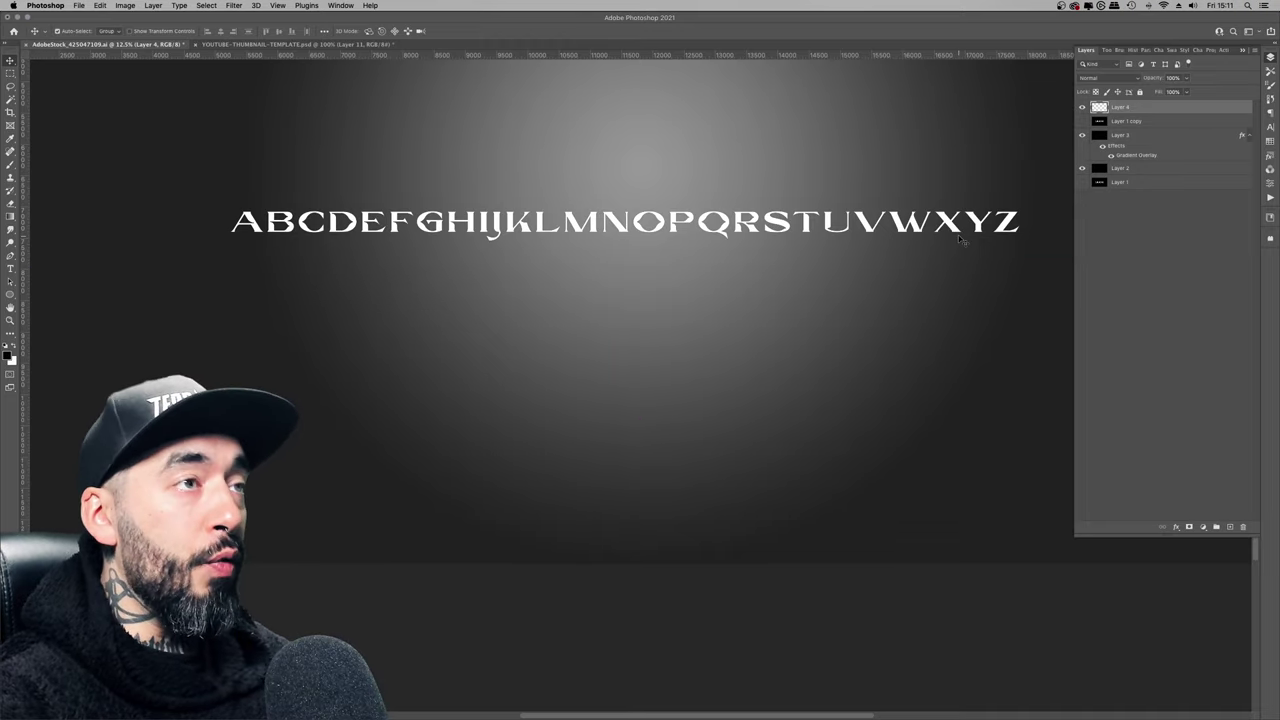
- Duplicate the alphabet layer into Layer 4 copy through copy 26 and hide the copies
{"action": "key", "text": "Up"}
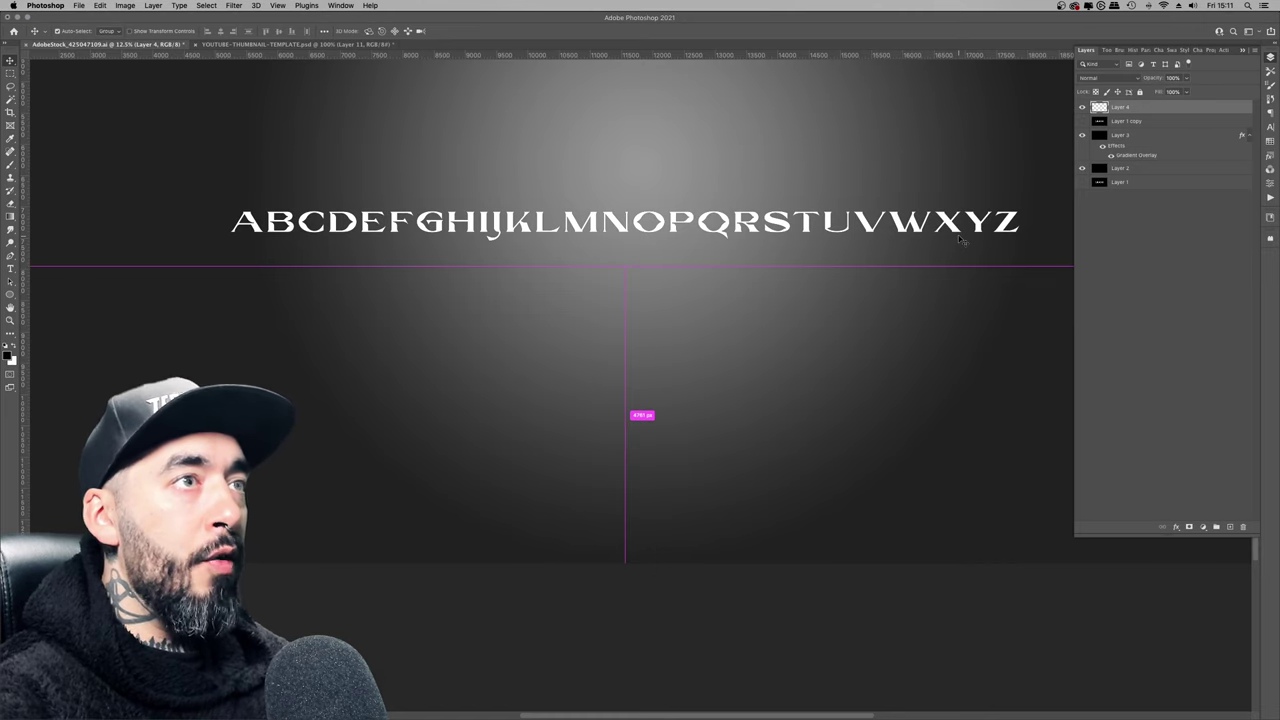
{"action": "key", "text": "super+j"}
{"action": "key", "text": "super+j"}
{"action": "key", "text": "super+j"}
{"action": "key", "text": "super+j"}
{"action": "key", "text": "super+j"}
{"action": "key", "text": "super+j"}
{"action": "key", "text": "super+j"}
{"action": "key", "text": "super+j"}
{"action": "key", "text": "super+j"}
{"action": "key", "text": "super+j"}
{"action": "key", "text": "super+j"}
{"action": "key", "text": "super+j"}
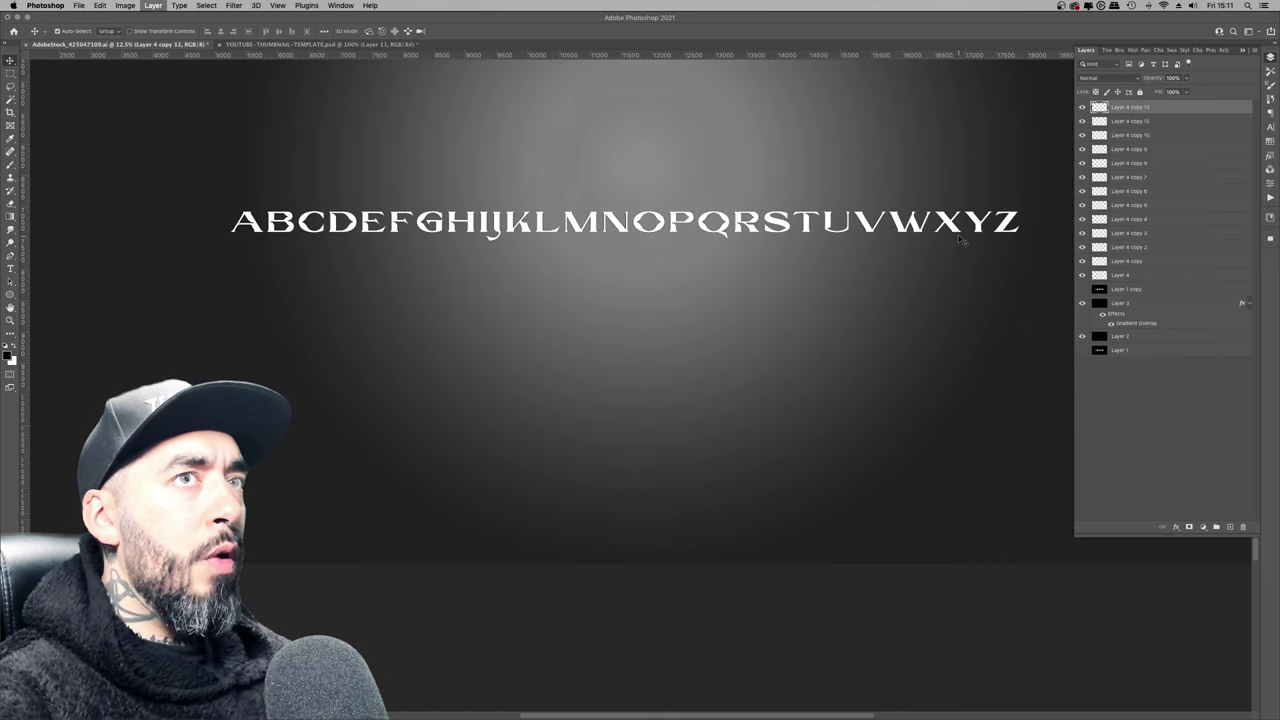
{"action": "key", "text": "super+j"}
{"action": "key", "text": "super+j"}
{"action": "key", "text": "super+j"}
{"action": "key", "text": "super+j"}
{"action": "key", "text": "super+j"}
{"action": "key", "text": "super+j"}
{"action": "key", "text": "super+j"}
{"action": "key", "text": "super+j"}
{"action": "key", "text": "super+j"}
{"action": "key", "text": "super+j"}
{"action": "key", "text": "super+j"}
{"action": "key", "text": "super+j"}
{"action": "key", "text": "super+j"}
{"action": "key", "text": "super+j"}
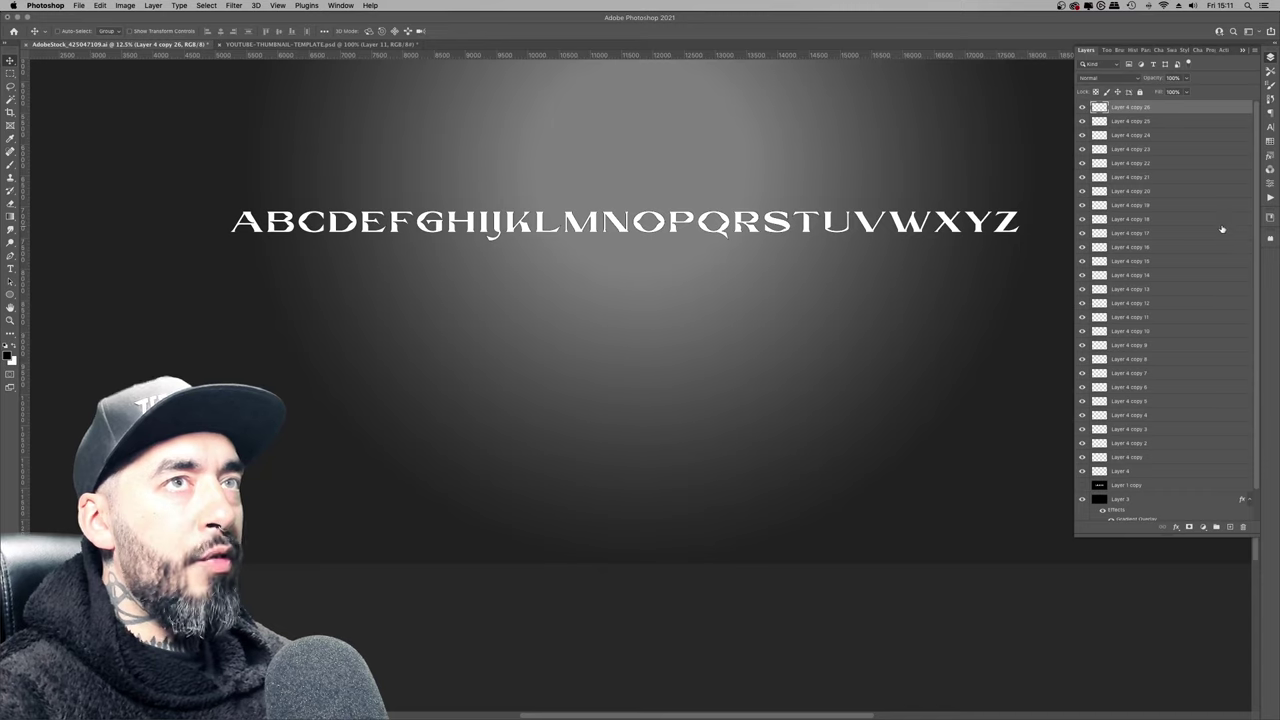
{"action": "left_click", "coordinate": [1082, 110]}
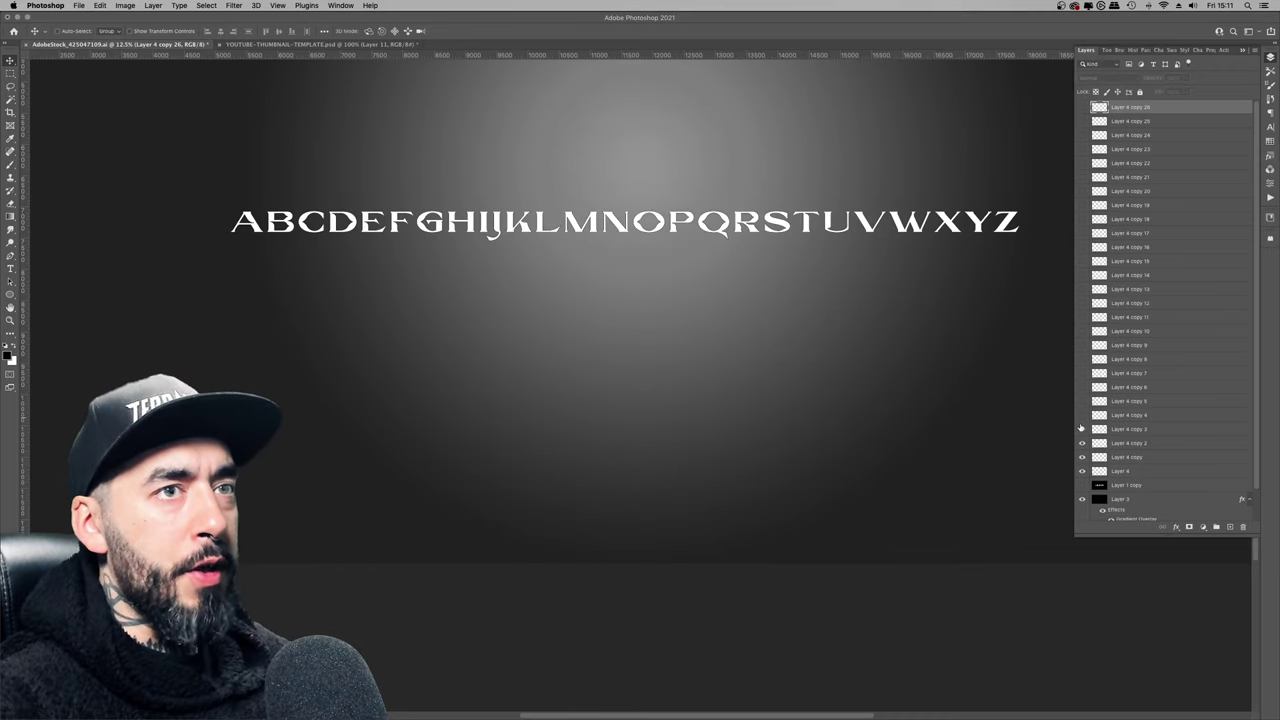
- Select the original Layer 4 and try a marquee around the letter A, checking its visibility
{"action": "left_click", "coordinate": [1100, 472]}
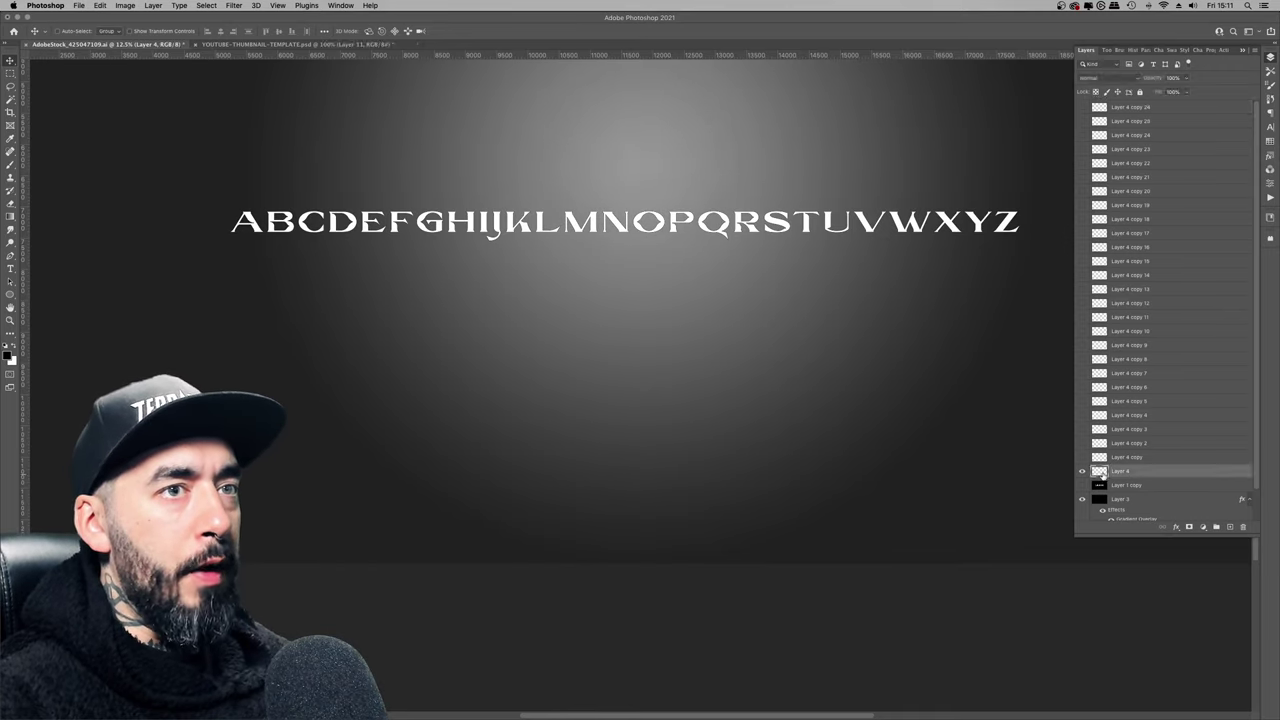
{"action": "left_click", "coordinate": [12, 73]}
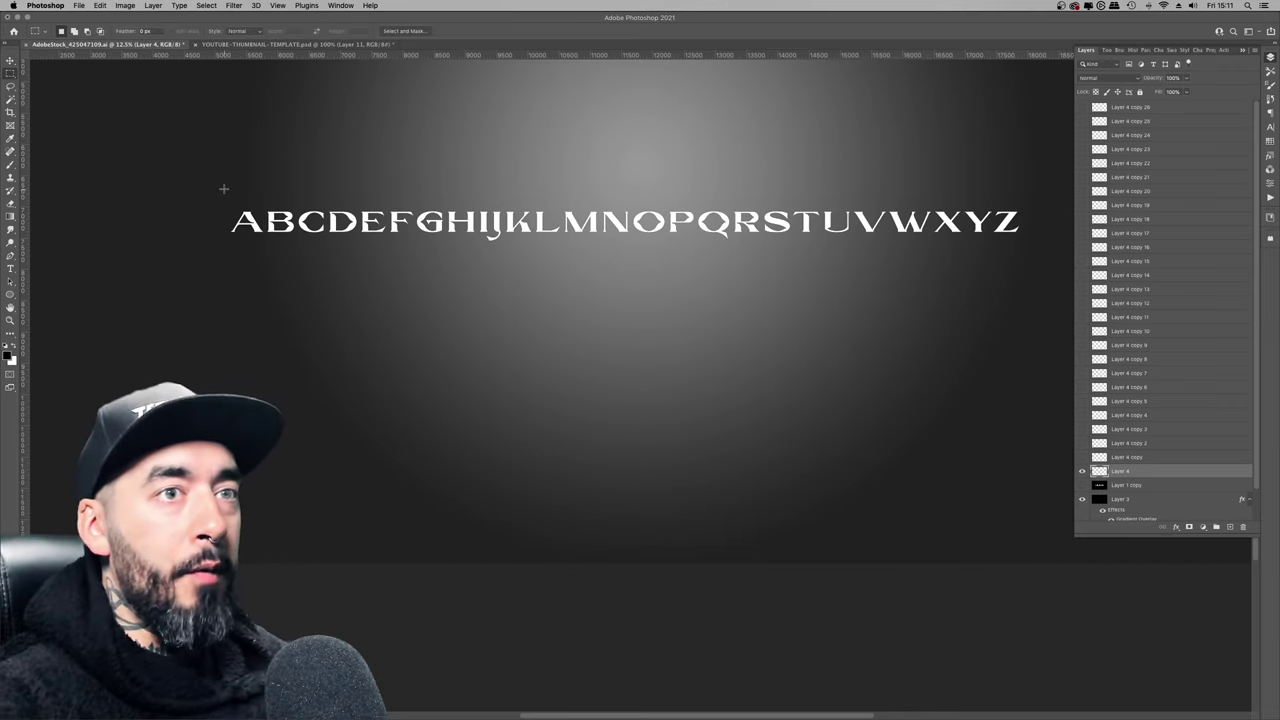
{"action": "left_click_drag", "start_coordinate": [217, 191], "coordinate": [266, 264]}
{"action": "left_click", "coordinate": [771, 371]}
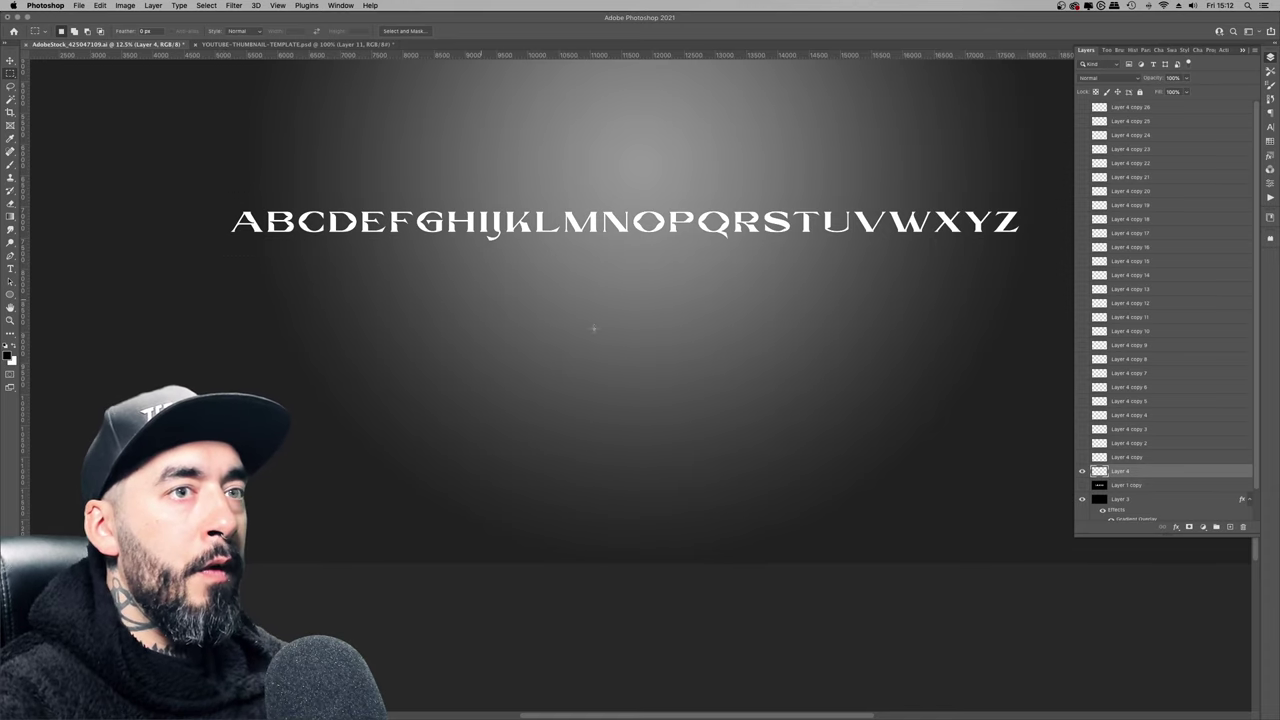
{"action": "left_click", "coordinate": [1082, 471]}
{"action": "left_click", "coordinate": [1082, 471]}
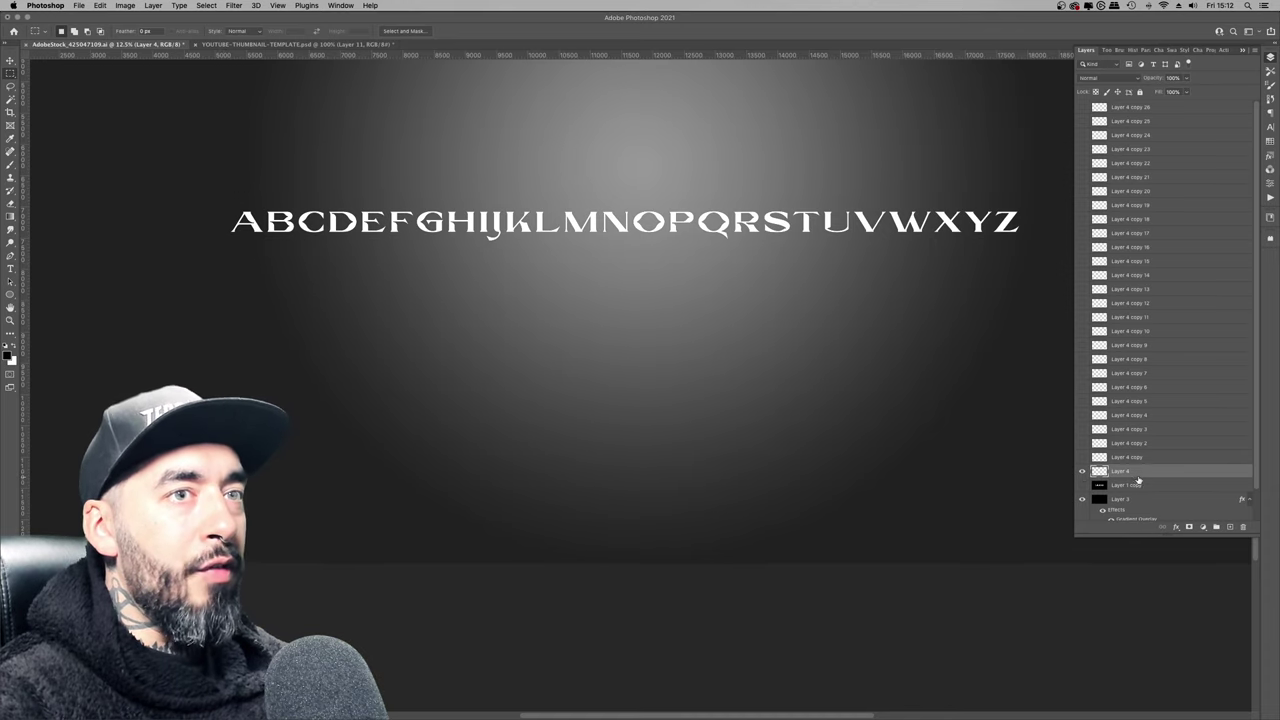
{"action": "left_click", "coordinate": [1082, 471]}
{"action": "left_click", "coordinate": [1082, 471]}
{"action": "left_click", "coordinate": [1082, 471]}
{"action": "left_click", "coordinate": [1082, 471]}
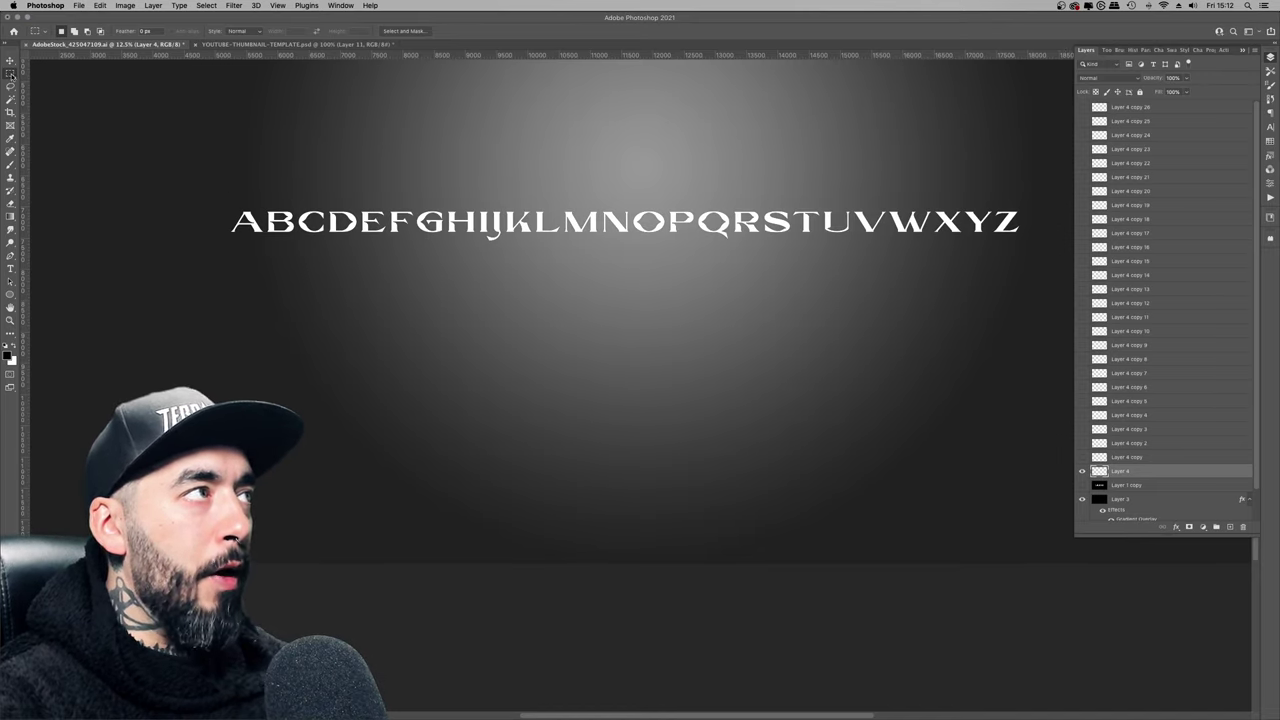
- Cut the layer down to just the letter A, rename it 'A', hide it, and show Layer 4 copy
{"action": "left_click_drag", "start_coordinate": [224, 191], "coordinate": [266, 250]}
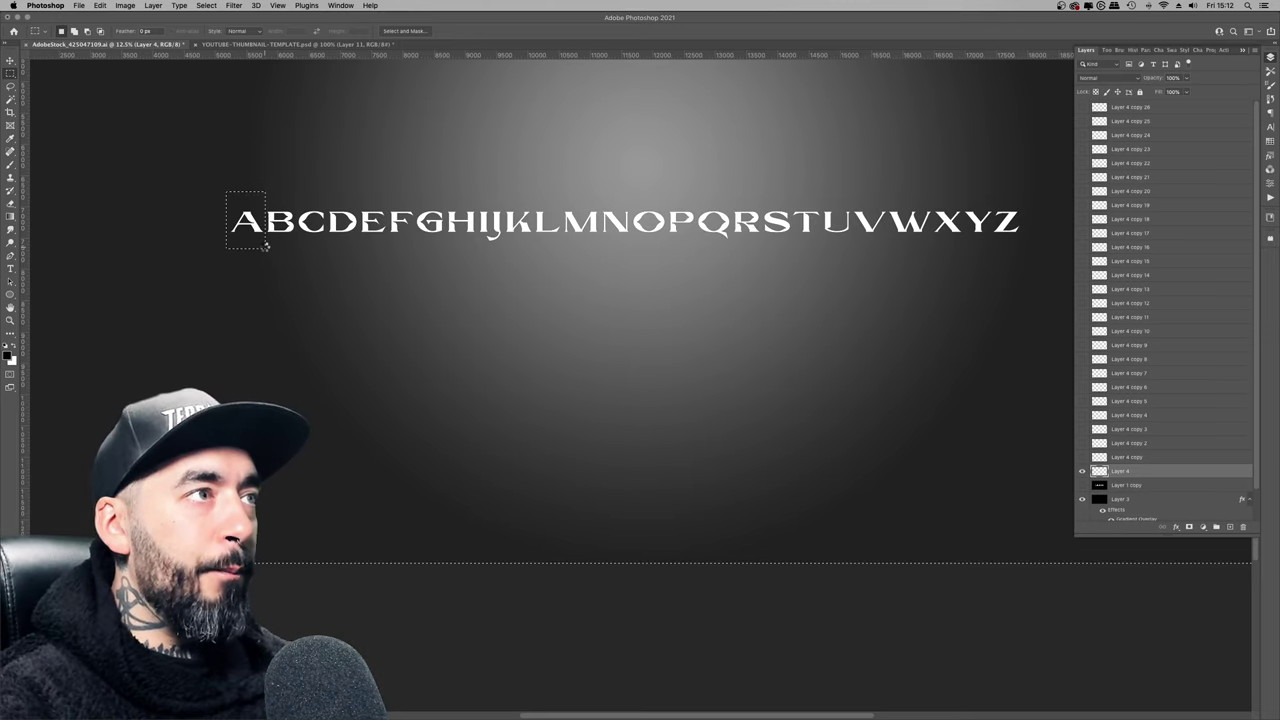
{"action": "key", "text": "BackSpace"}
{"action": "key", "text": "super+d"}
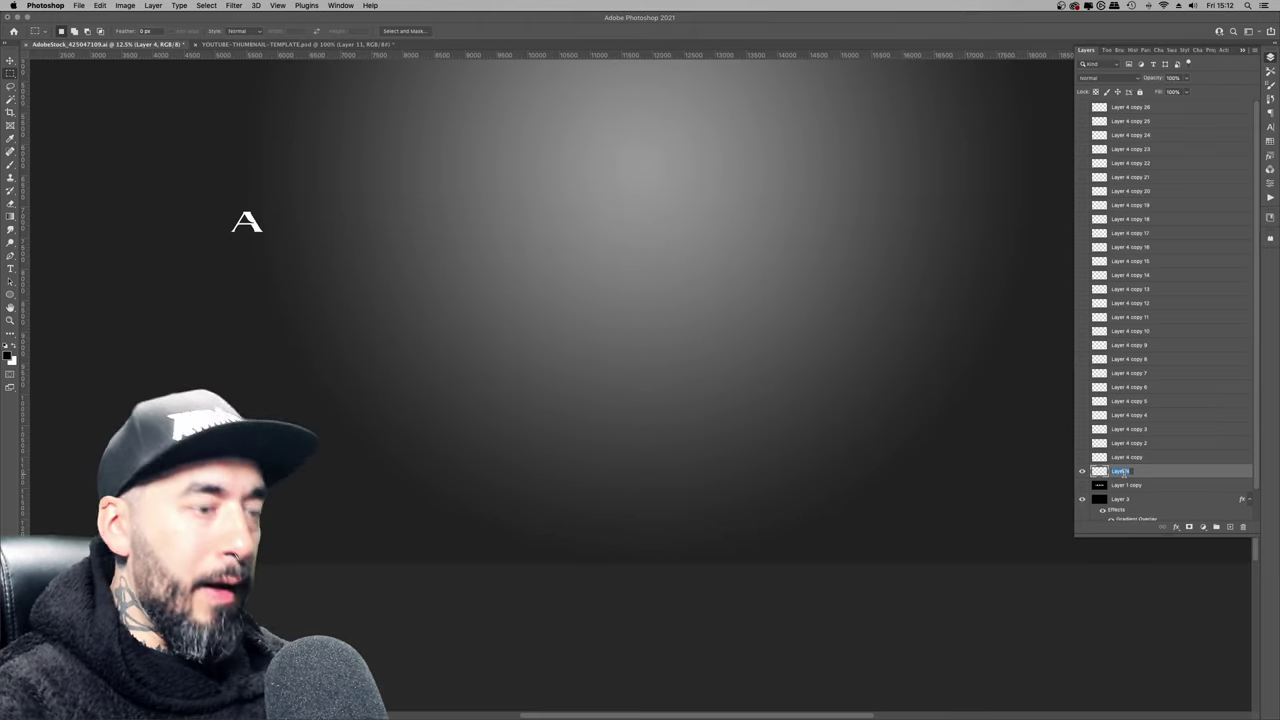
{"action": "type", "text": "A"}
{"action": "key", "text": "Return"}
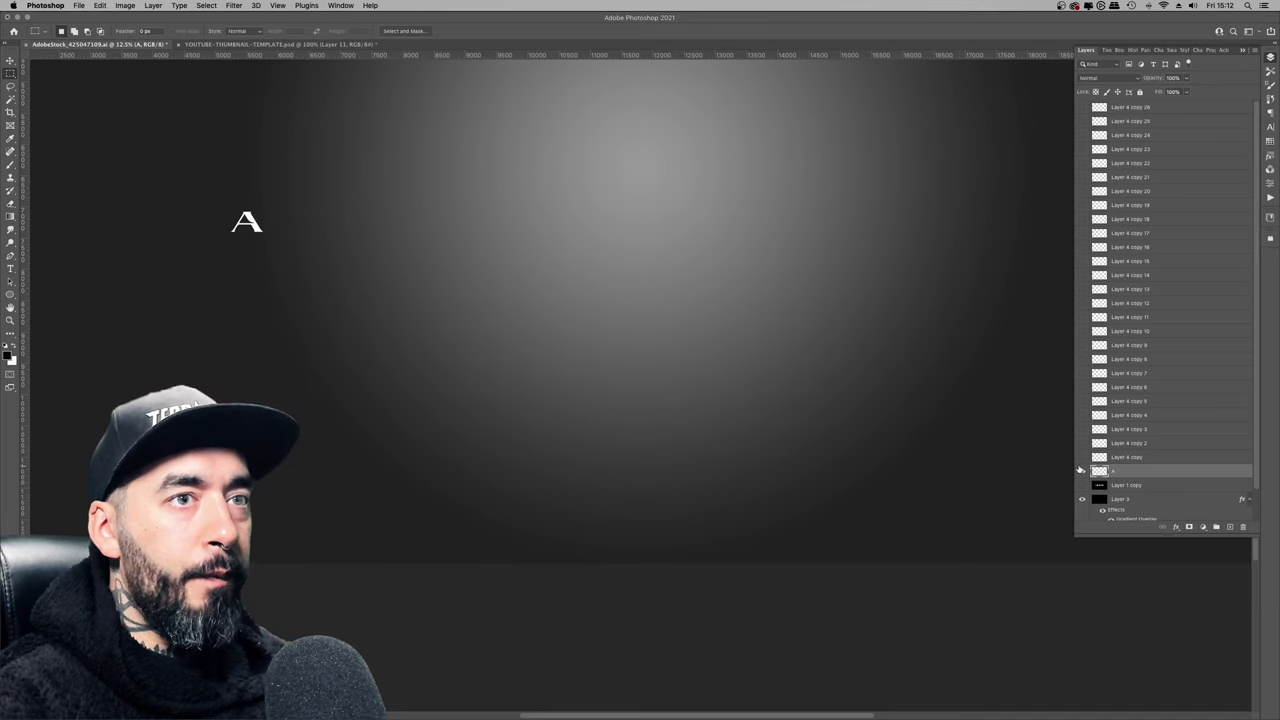
{"action": "left_click", "coordinate": [1081, 471]}
{"action": "left_click", "coordinate": [1081, 457]}
- Reduce an alphabet copy to only the letter B and name that layer B
{"action": "left_click", "coordinate": [1125, 458]}
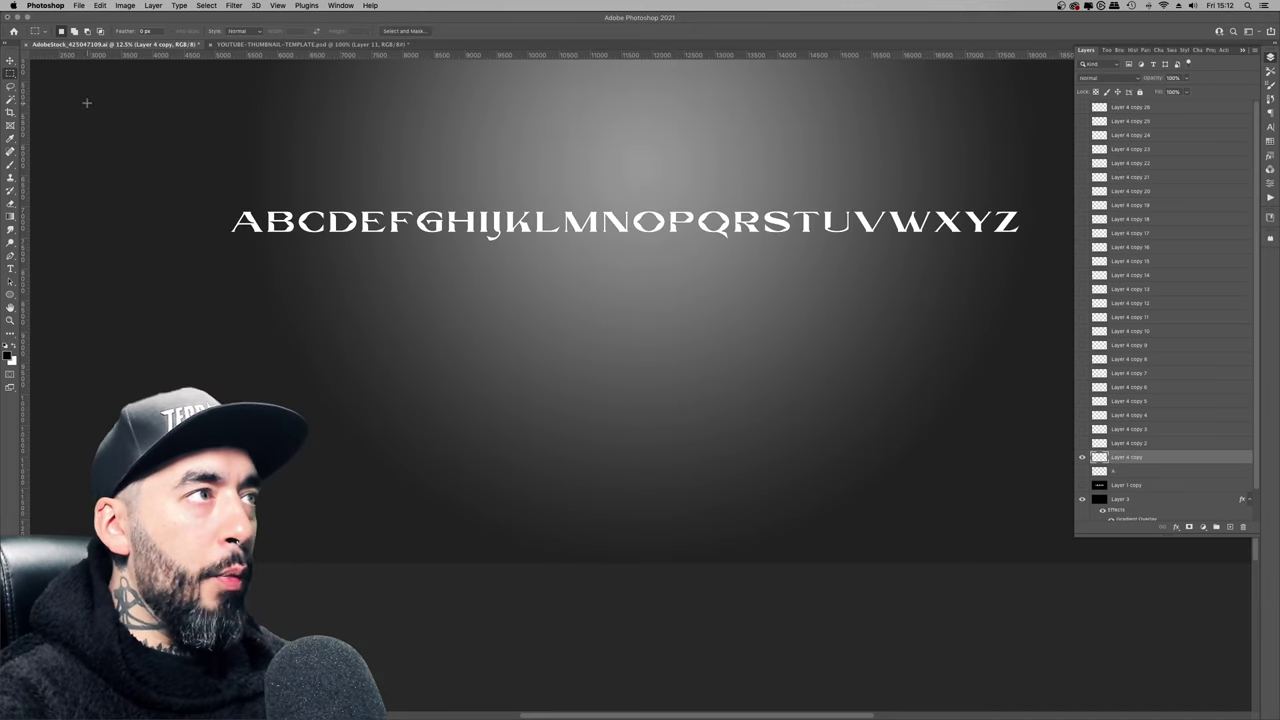
{"action": "left_click_drag", "start_coordinate": [264, 201], "coordinate": [297, 242]}
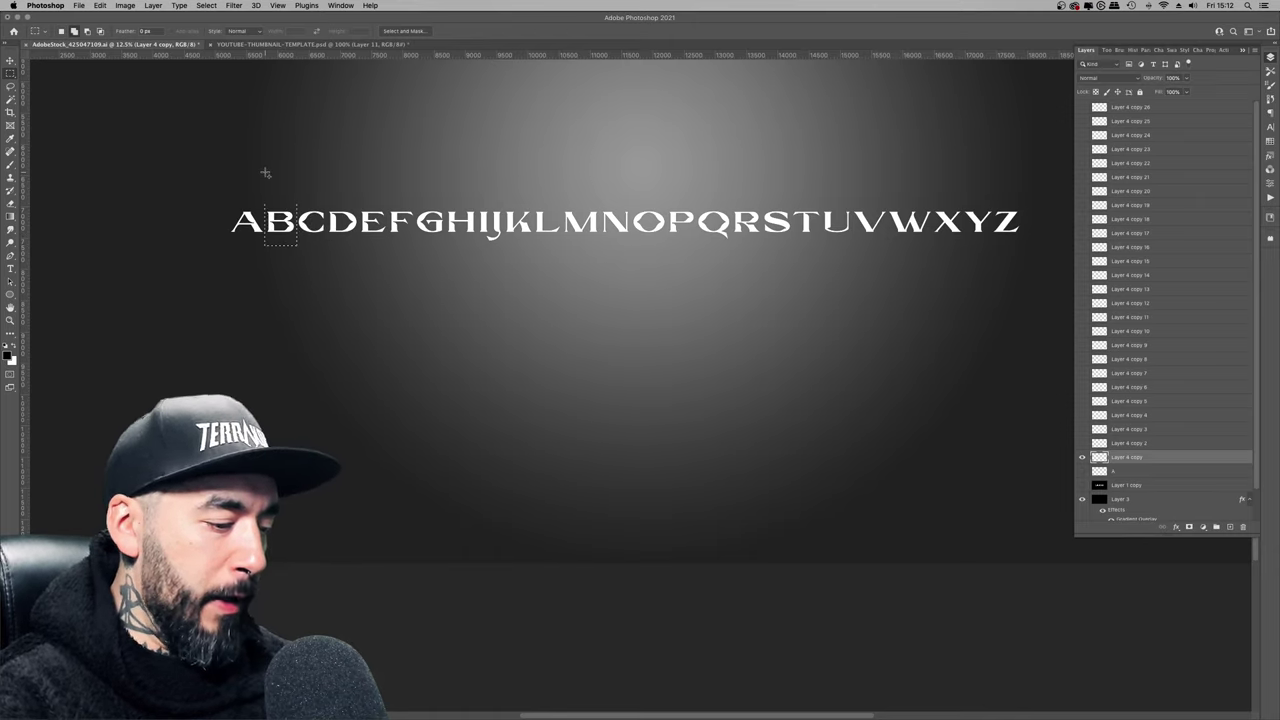
{"action": "key", "text": "super+shift+i"}
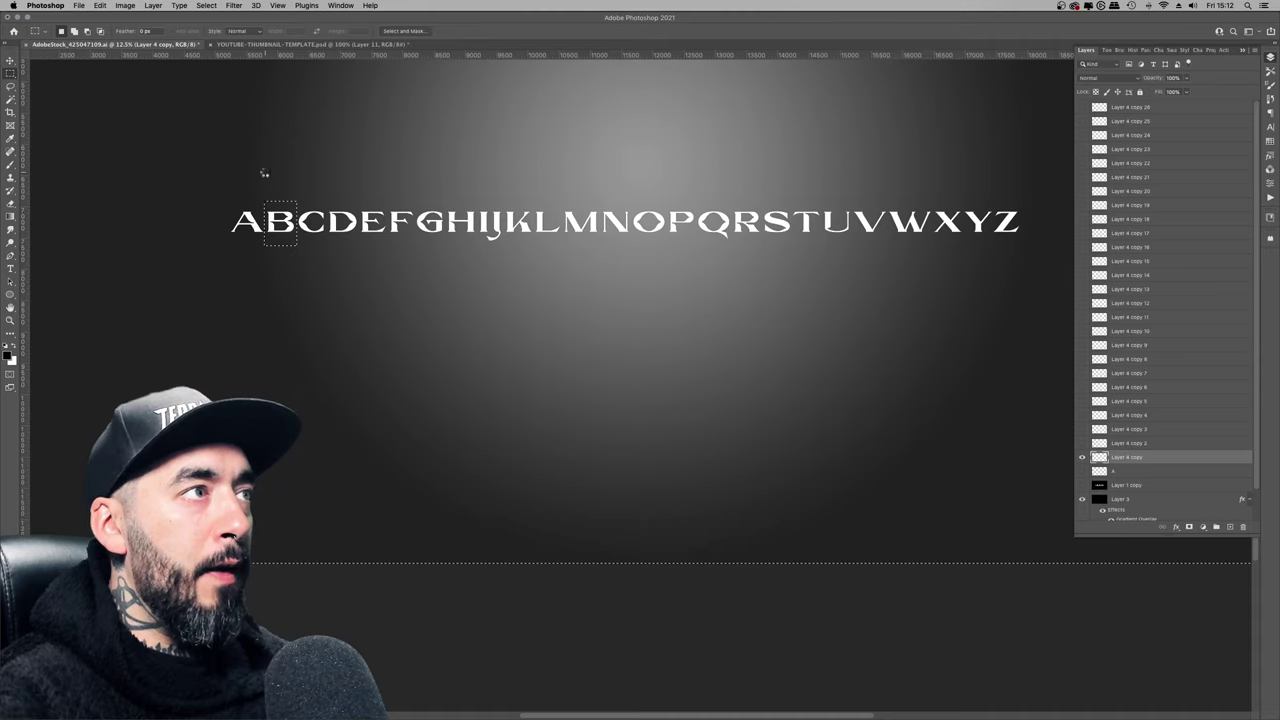
{"action": "key", "text": "Delete"}
{"action": "double_click", "coordinate": [1127, 456]}
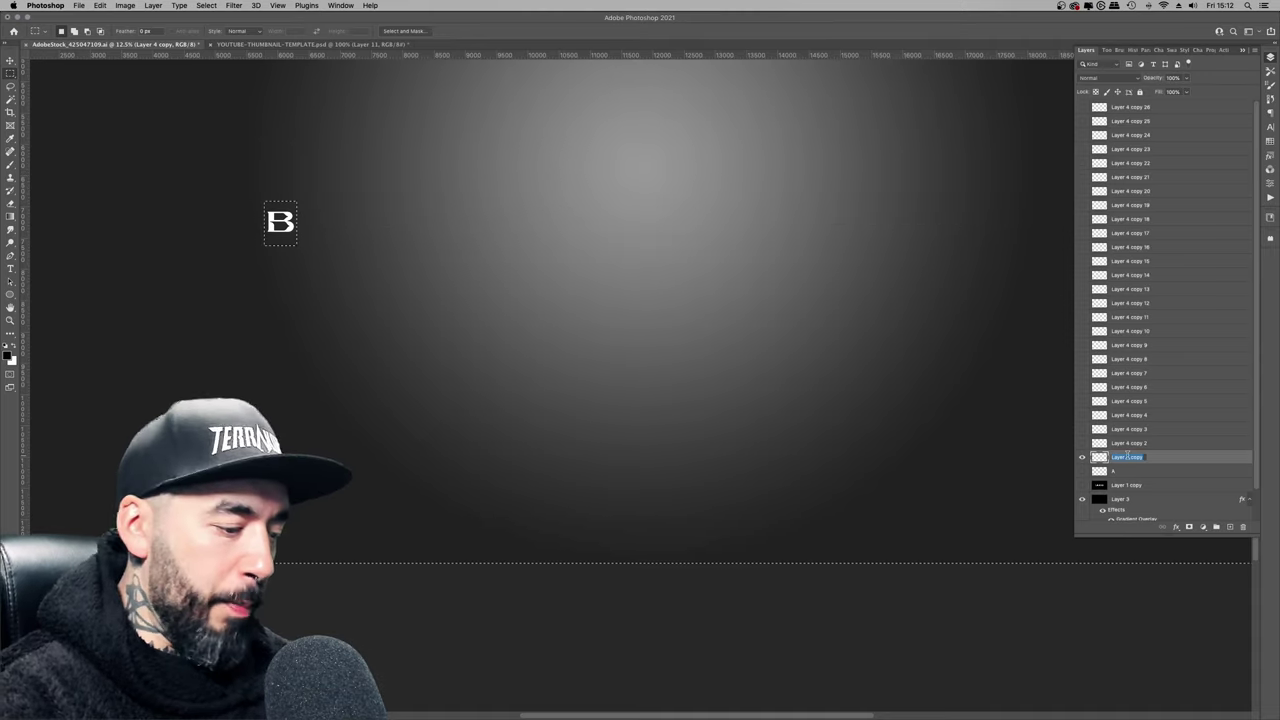
{"action": "type", "text": "B"}
{"action": "left_click", "coordinate": [1082, 457]}
{"action": "key", "text": "super+d"}
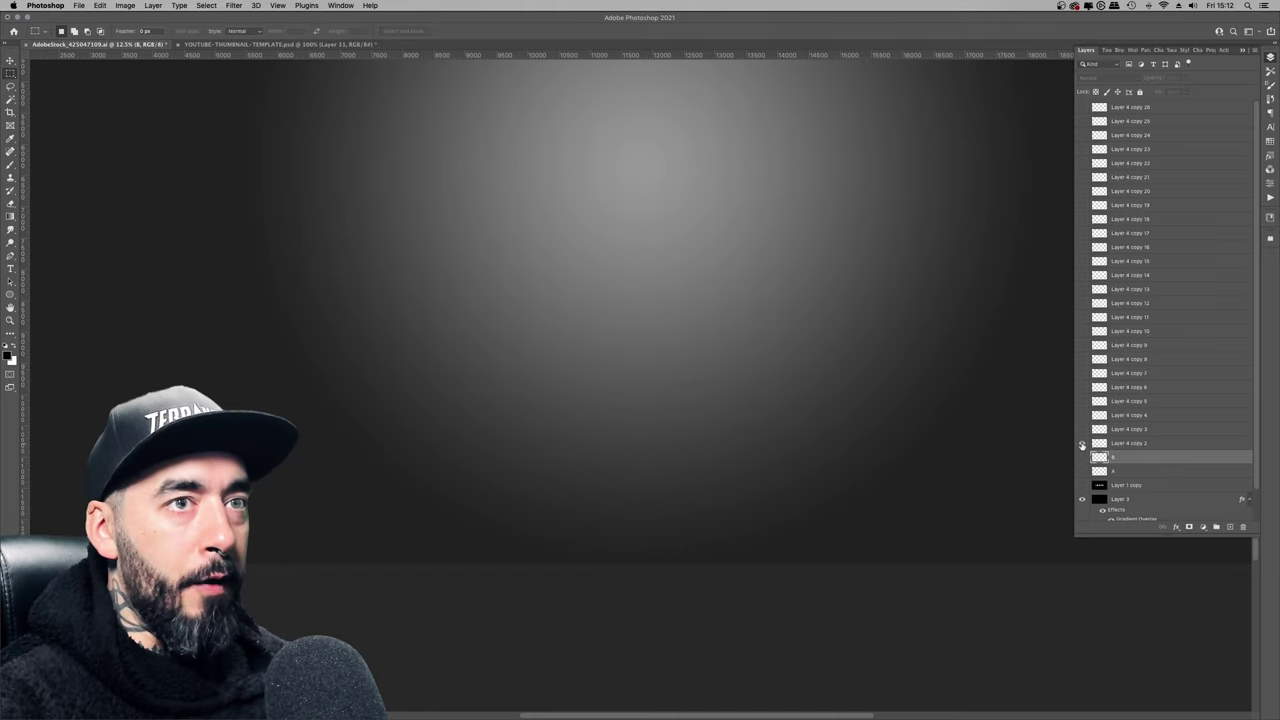
- Isolate the following letters from C onward on further alphabet copies, naming a layer U
{"action": "left_click", "coordinate": [1082, 444]}
{"action": "left_click", "coordinate": [1127, 446]}
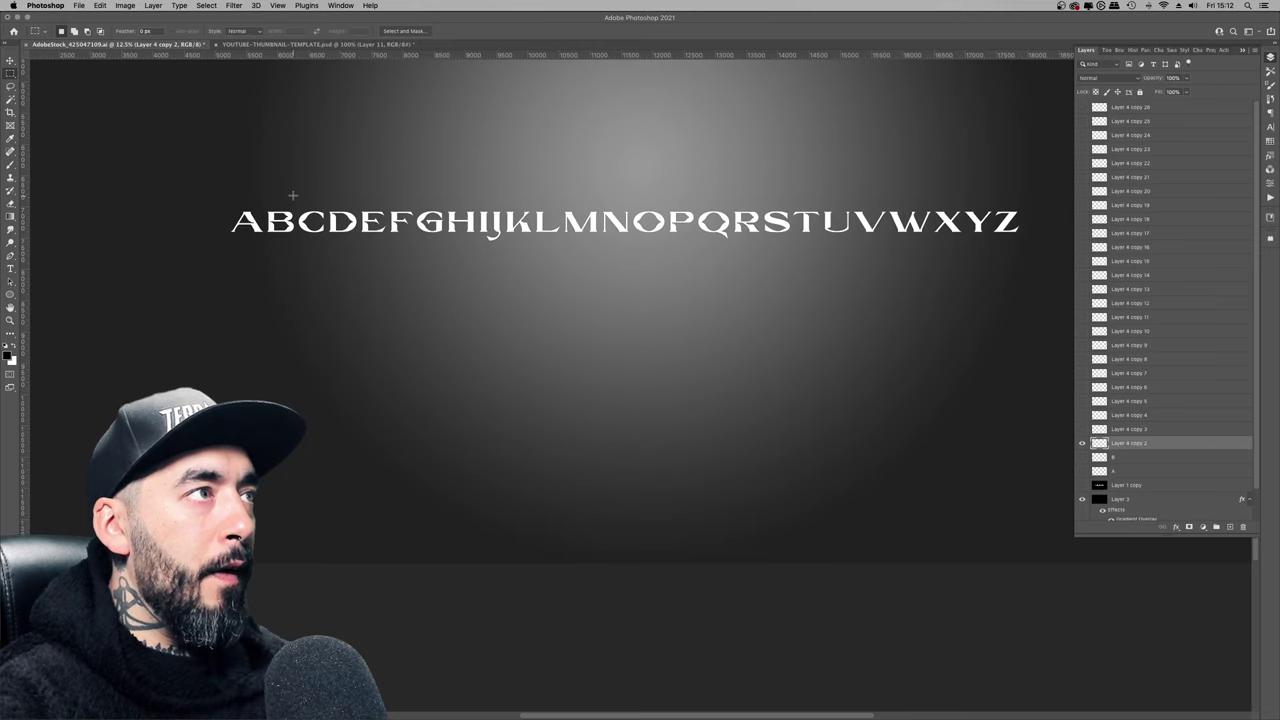
{"action": "left_click_drag", "start_coordinate": [296, 198], "coordinate": [327, 246]}
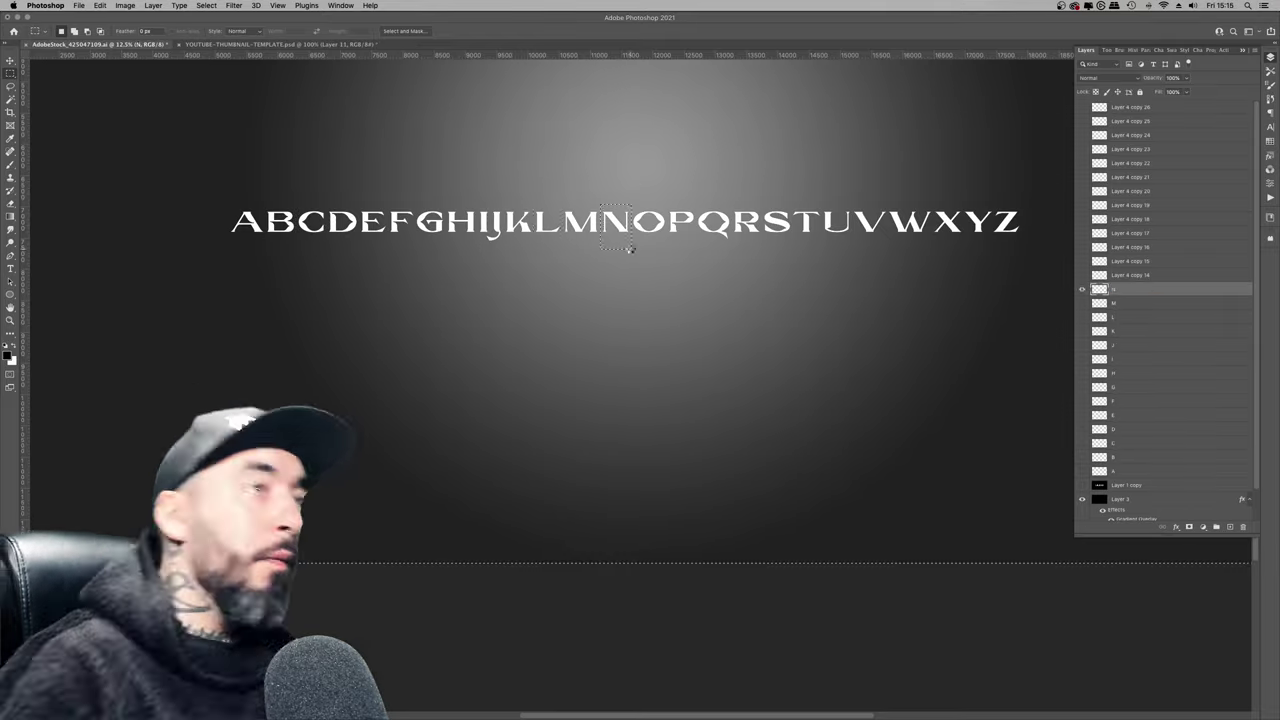
{"action": "double_click", "coordinate": [1115, 218]}
{"action": "type", "text": "U"}
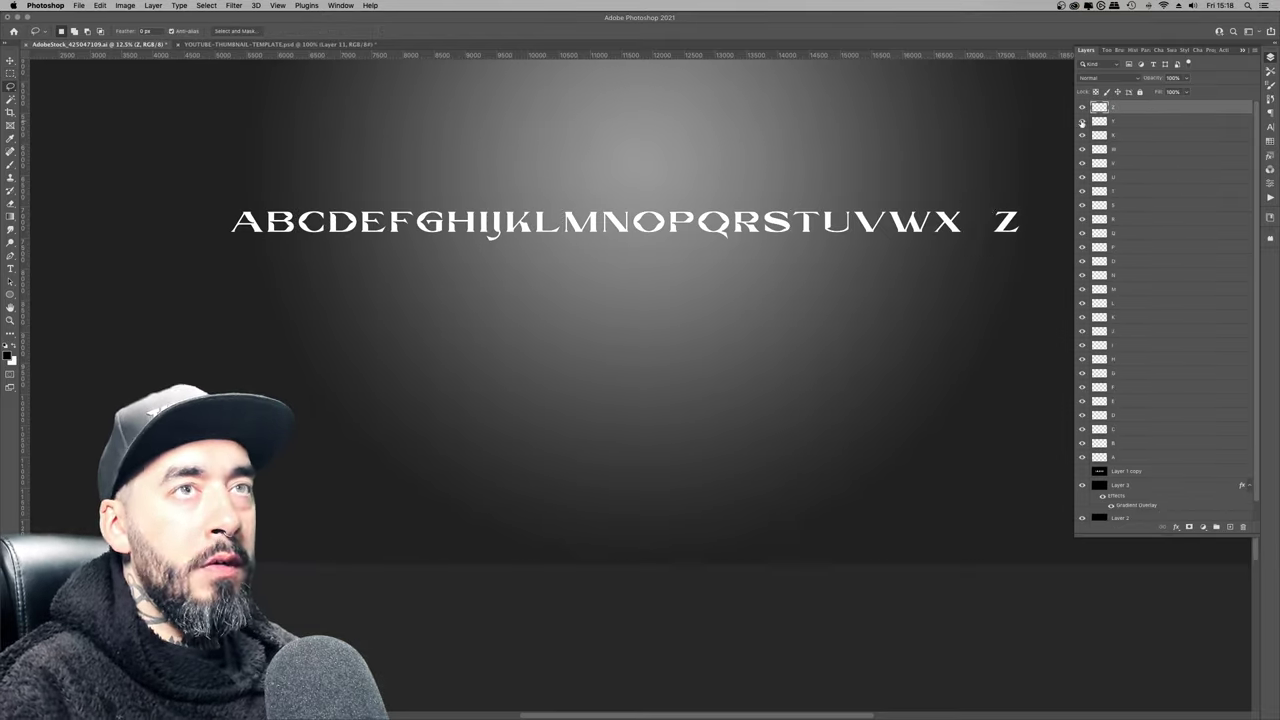
{"action": "scroll", "coordinate": [1002, 212], "scroll_direction": "up", "scroll_amount": 5}
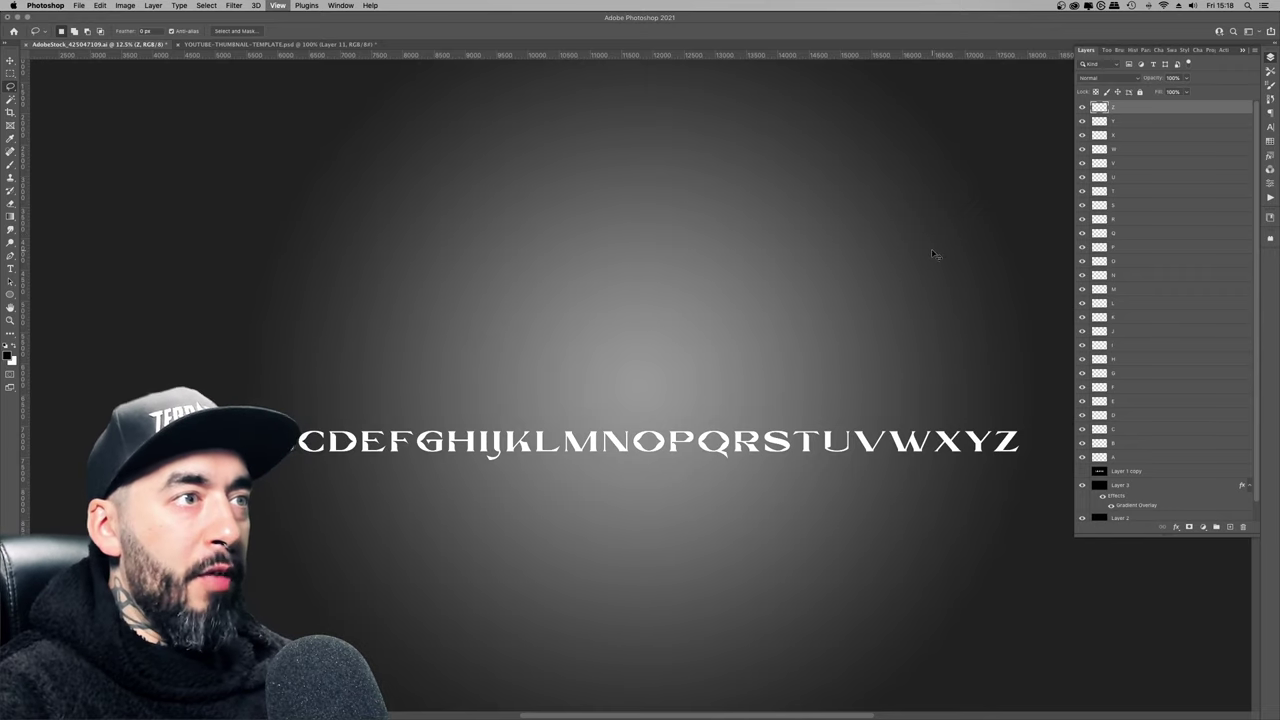
- Inspect the separated letters at several zoom levels, then switch to the Move tool
{"action": "key", "text": "super+equal"}
{"action": "key", "text": "super+minus"}
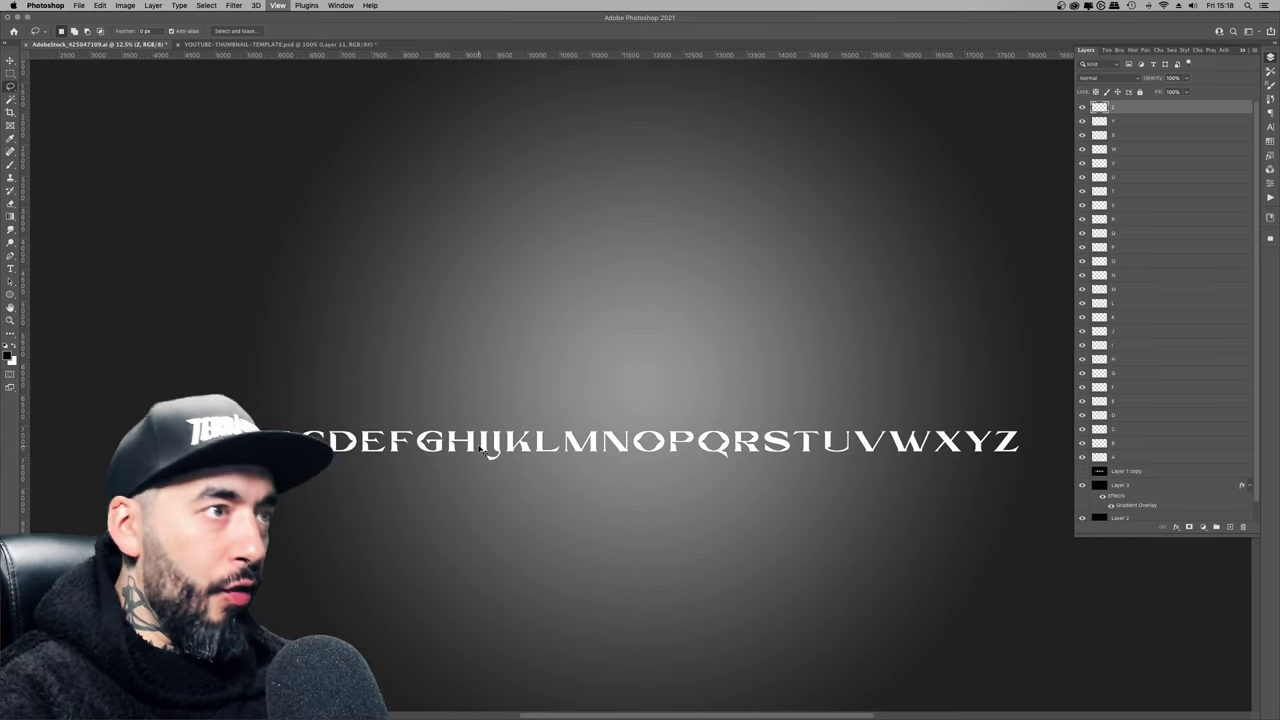
{"action": "key", "text": "super+minus"}
{"action": "key", "text": "super+equal"}
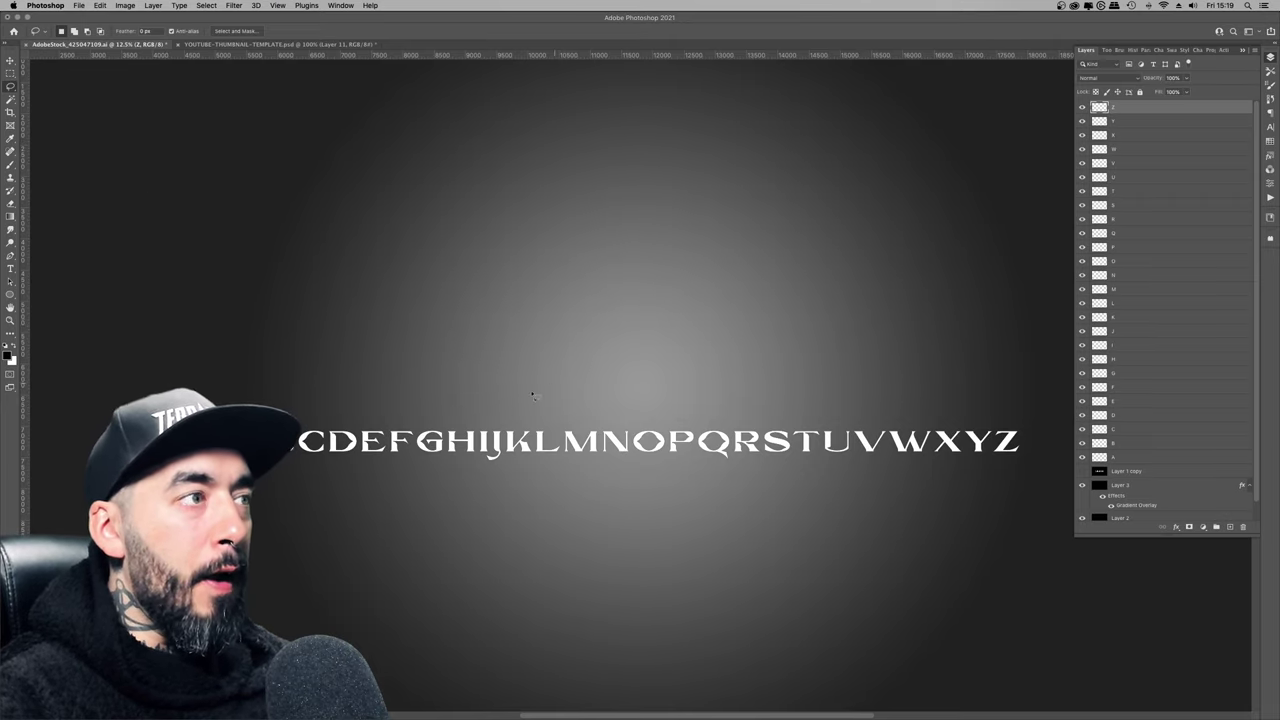
{"action": "key", "text": "super+equal"}
{"action": "key", "text": "super+equal"}
{"action": "key", "text": "super+minus"}
{"action": "key", "text": "super+minus"}
{"action": "key", "text": "super+minus"}
{"action": "key", "text": "super+equal"}
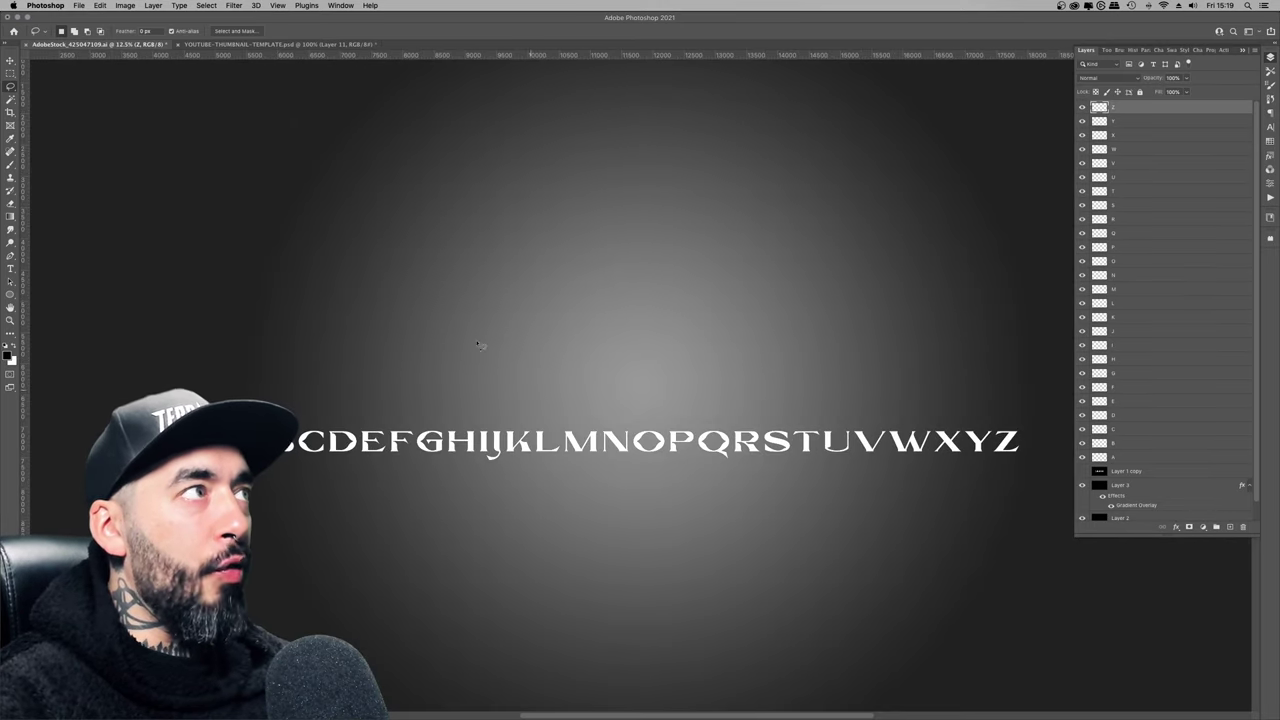
{"action": "key", "text": "v"}
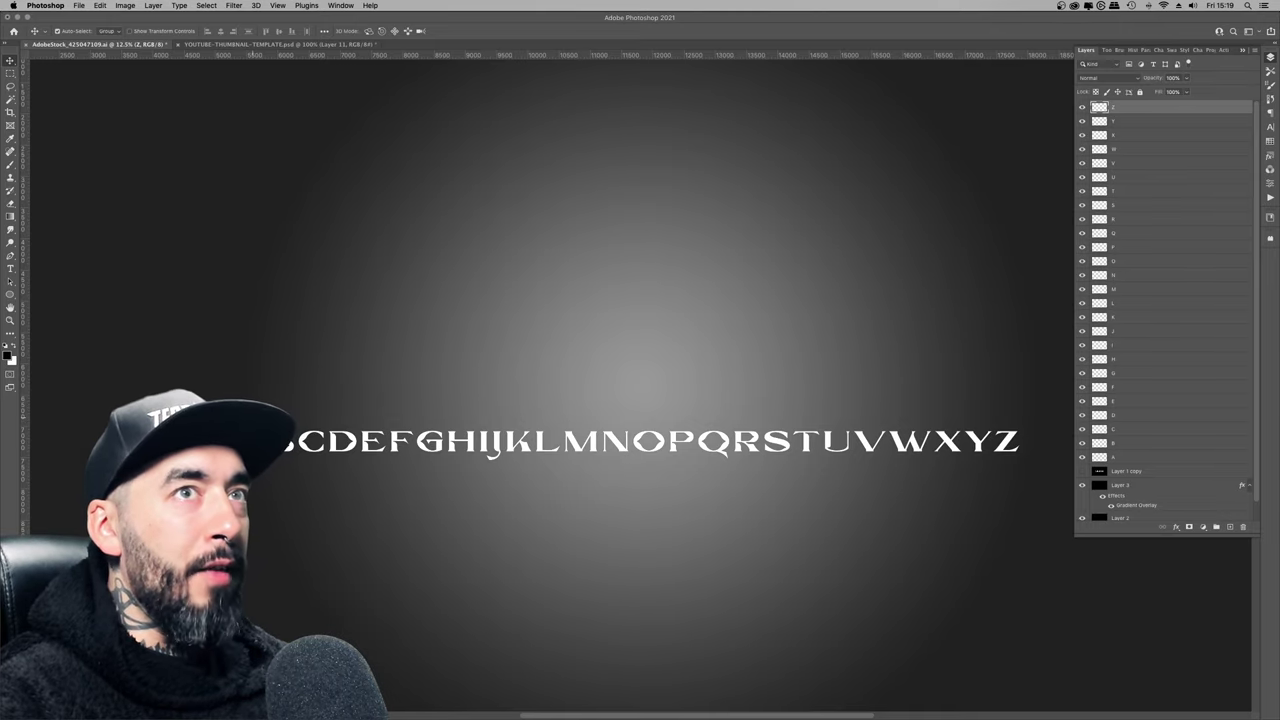
- Duplicate layer A, place the copy at the upper left, and put it at the top of the stack
{"action": "left_click", "coordinate": [248, 440]}
{"action": "key", "text": "ctrl+j"}
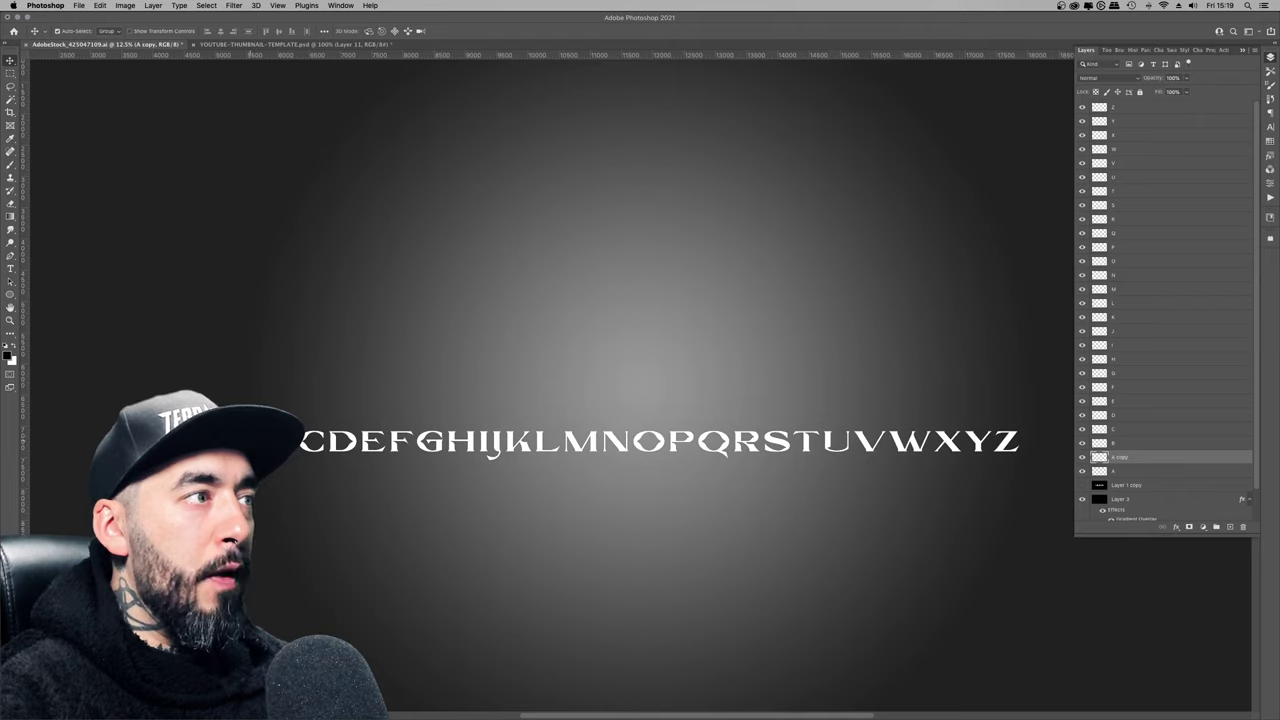
{"action": "left_click_drag", "start_coordinate": [248, 440], "coordinate": [305, 196]}
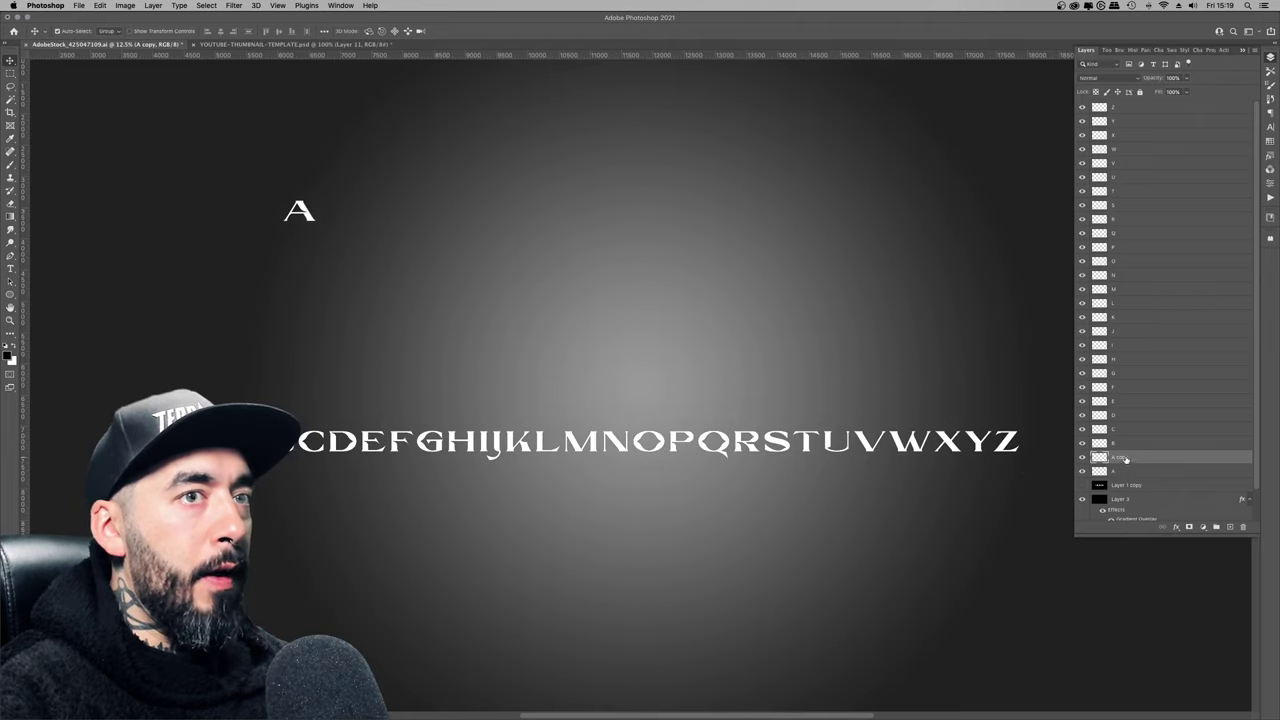
{"action": "left_click_drag", "start_coordinate": [1126, 458], "coordinate": [1109, 104]}
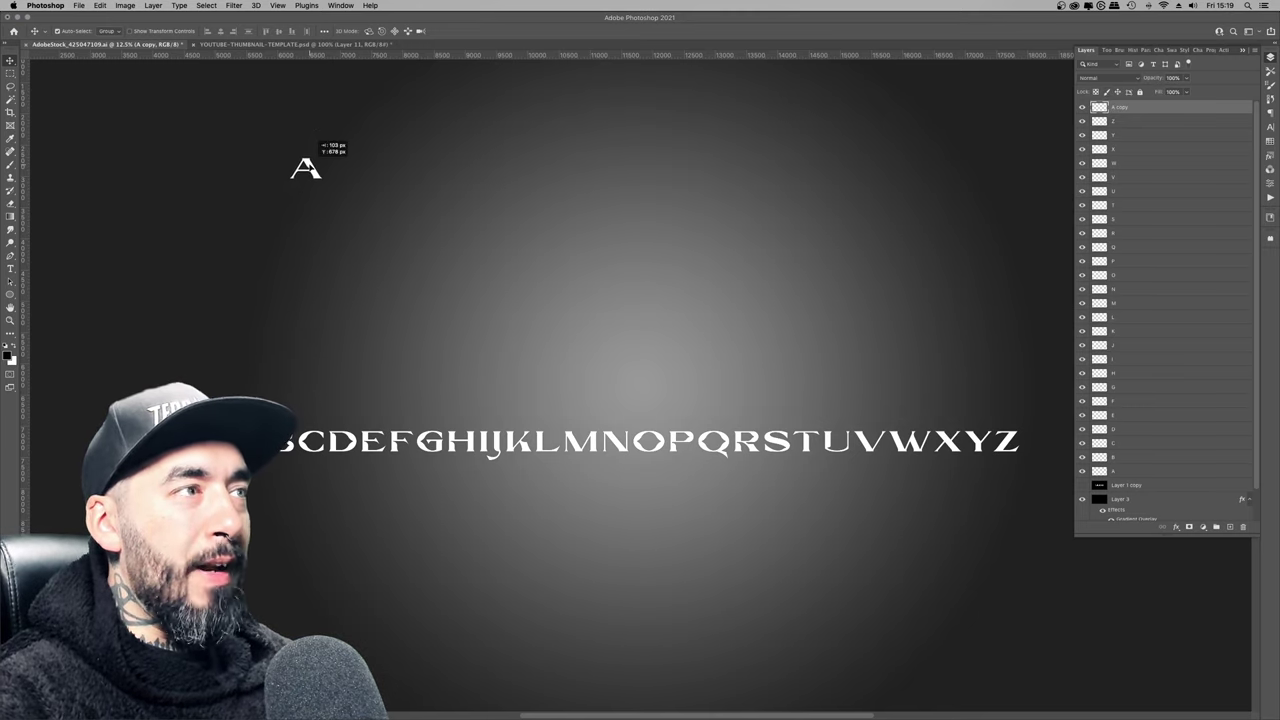
{"action": "left_click_drag", "start_coordinate": [312, 166], "coordinate": [313, 172]}
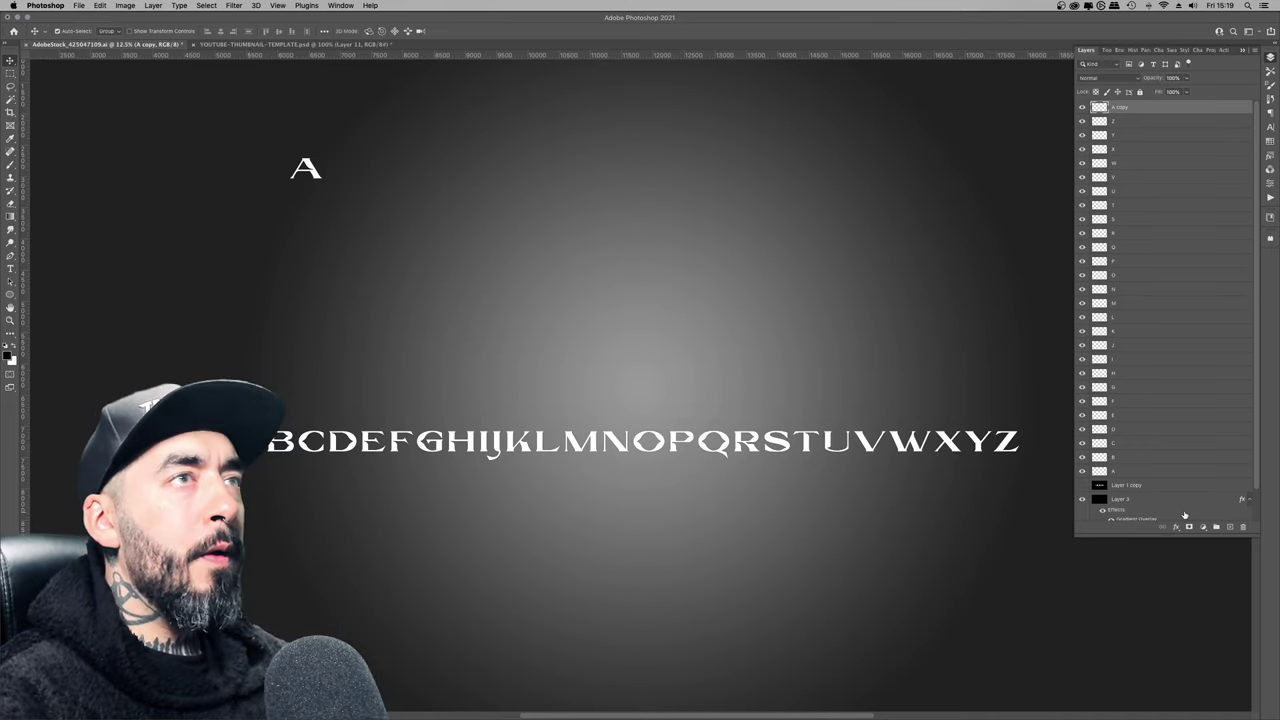
- Duplicate the W and E letters and place them after the A to spell AWE
{"action": "left_click", "coordinate": [1125, 164]}
{"action": "key", "text": "super+j"}
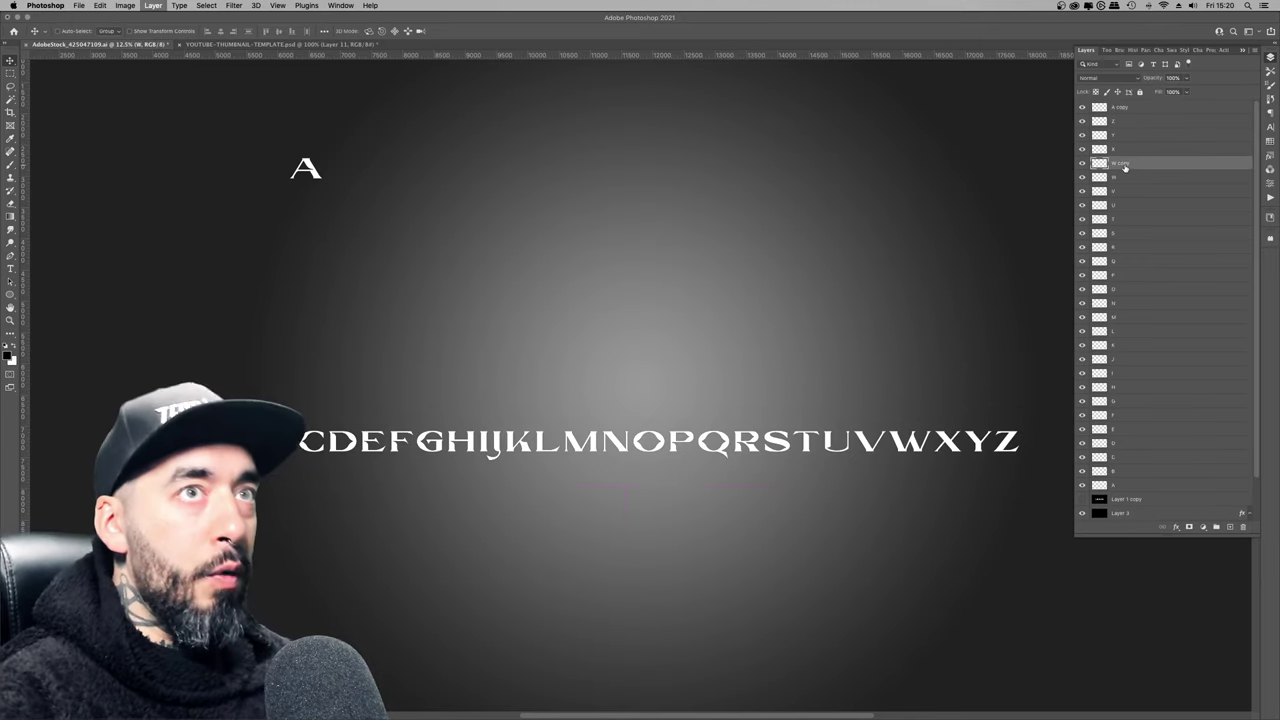
{"action": "left_click_drag", "start_coordinate": [1124, 161], "coordinate": [1119, 114]}
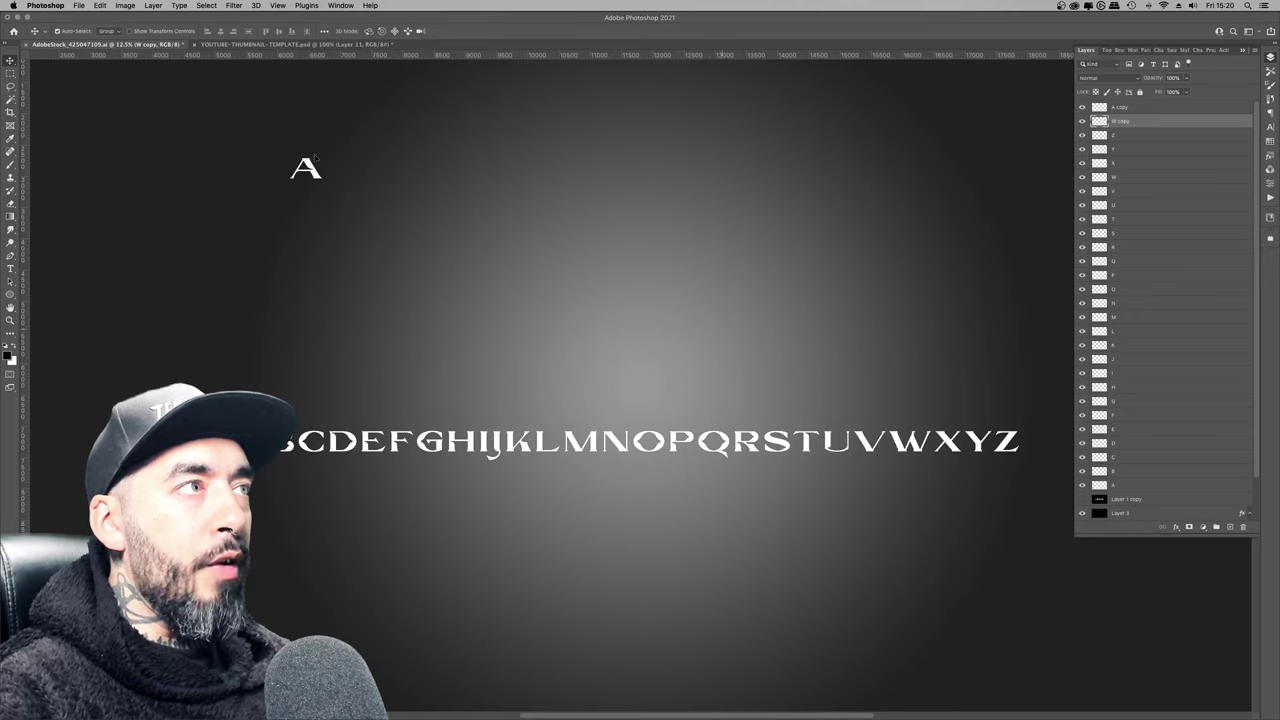
{"action": "left_click_drag", "start_coordinate": [310, 157], "coordinate": [340, 147]}
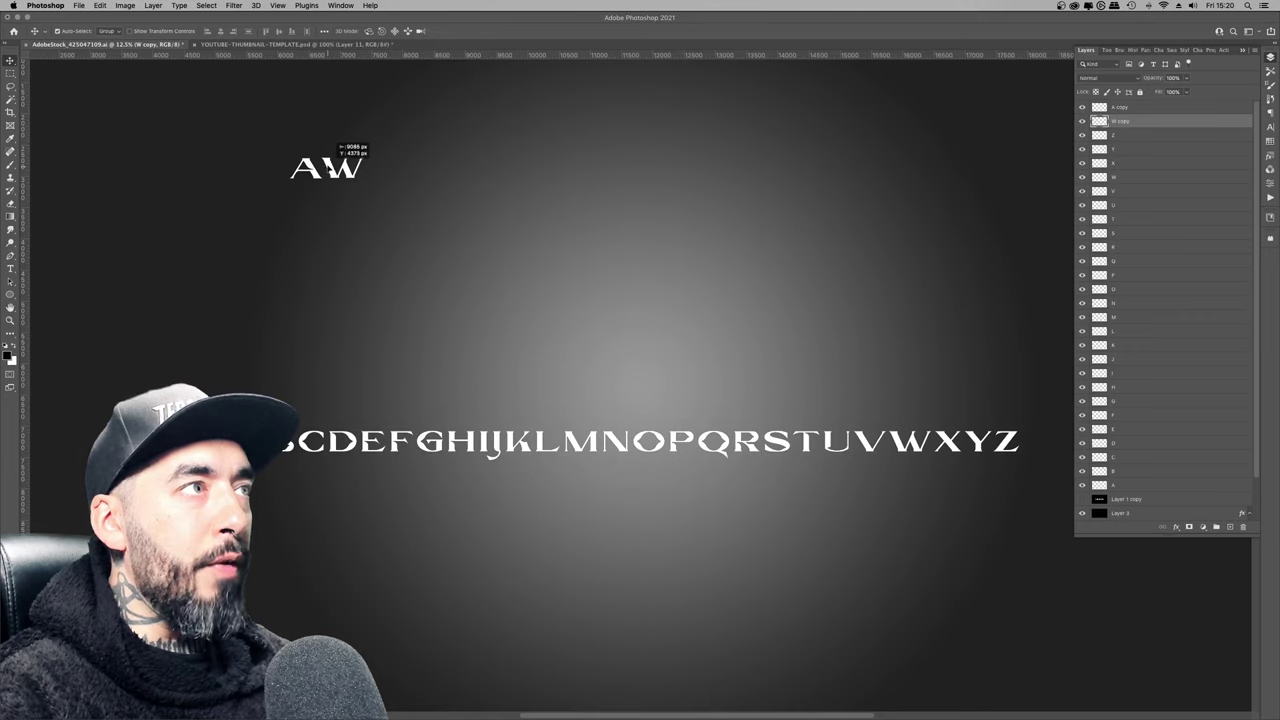
{"action": "left_click", "coordinate": [1129, 432]}
{"action": "key", "text": "alt+Right"}
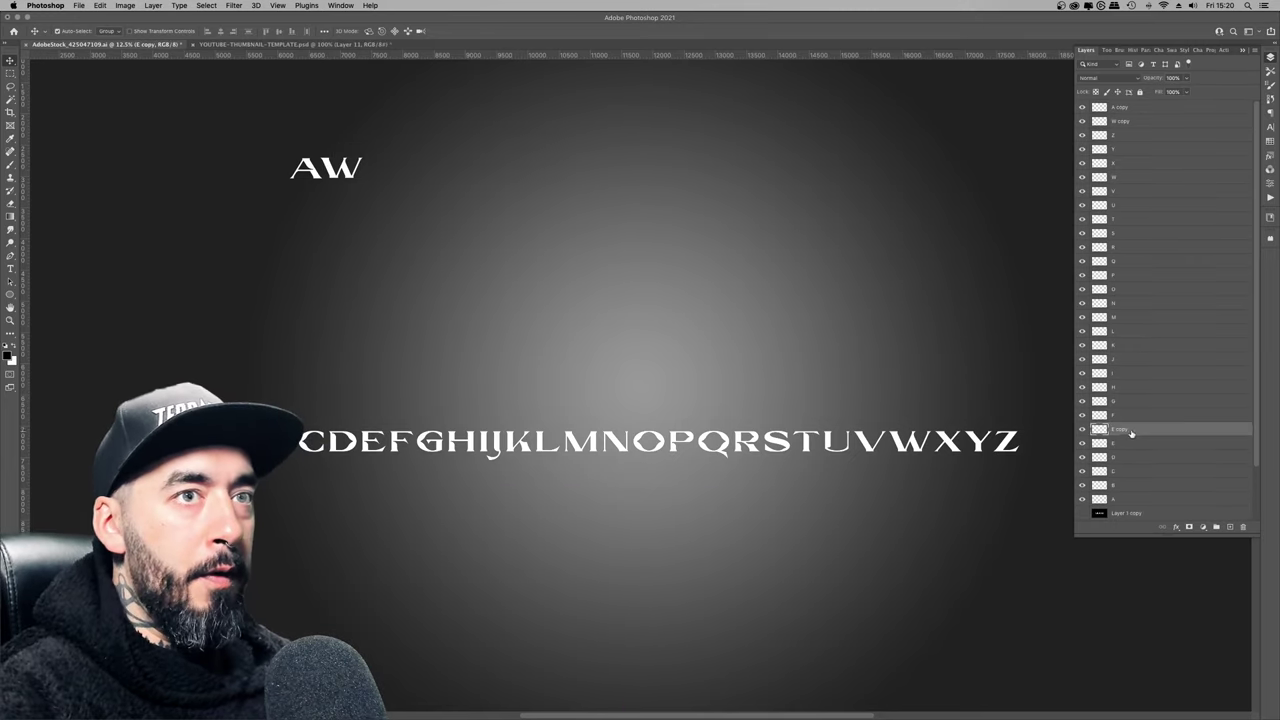
{"action": "left_click_drag", "start_coordinate": [1132, 432], "coordinate": [1150, 135]}
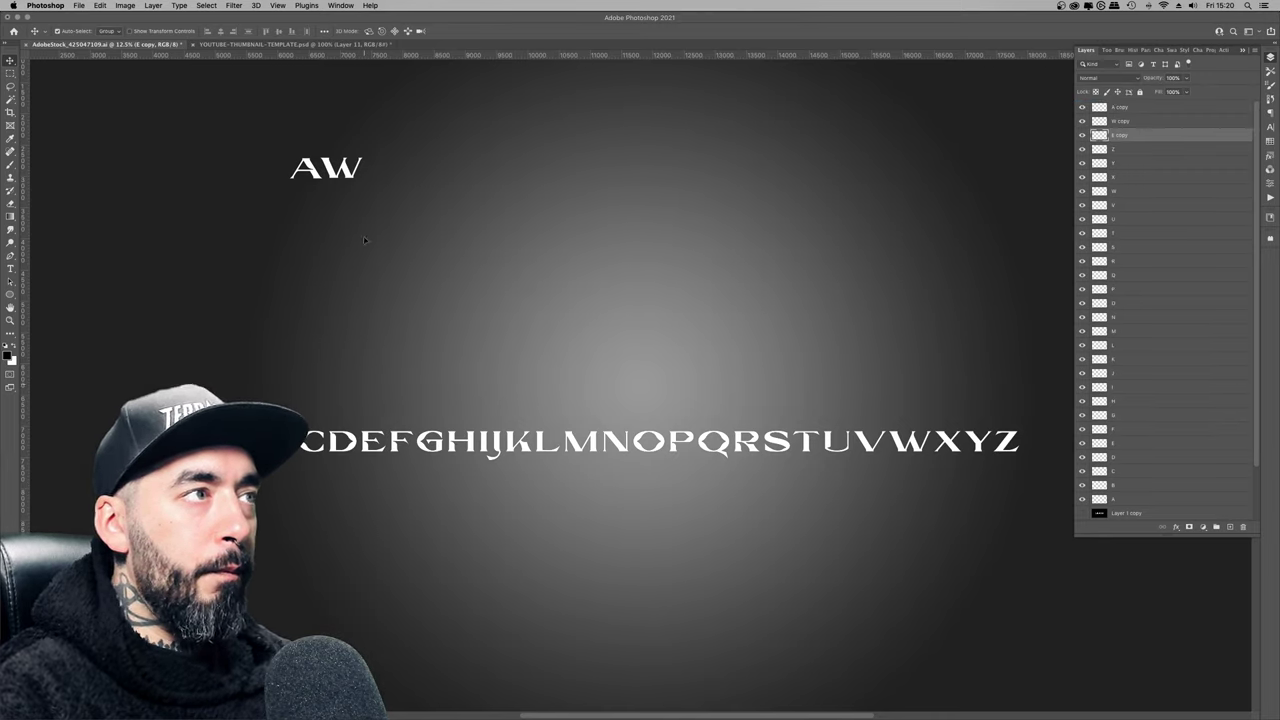
{"action": "left_click_drag", "start_coordinate": [366, 345], "coordinate": [382, 142]}
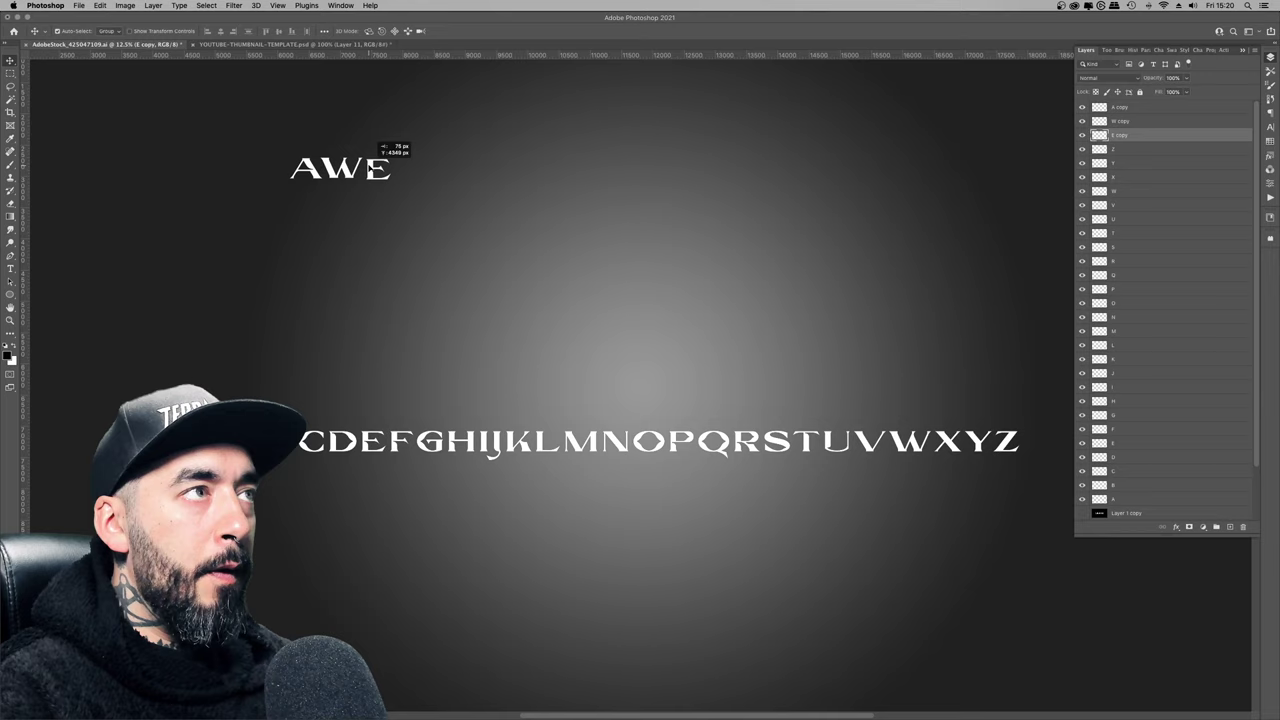
- Add copies of S, O, M and E after AWE to complete AWESOME
{"action": "left_click", "coordinate": [1124, 250]}
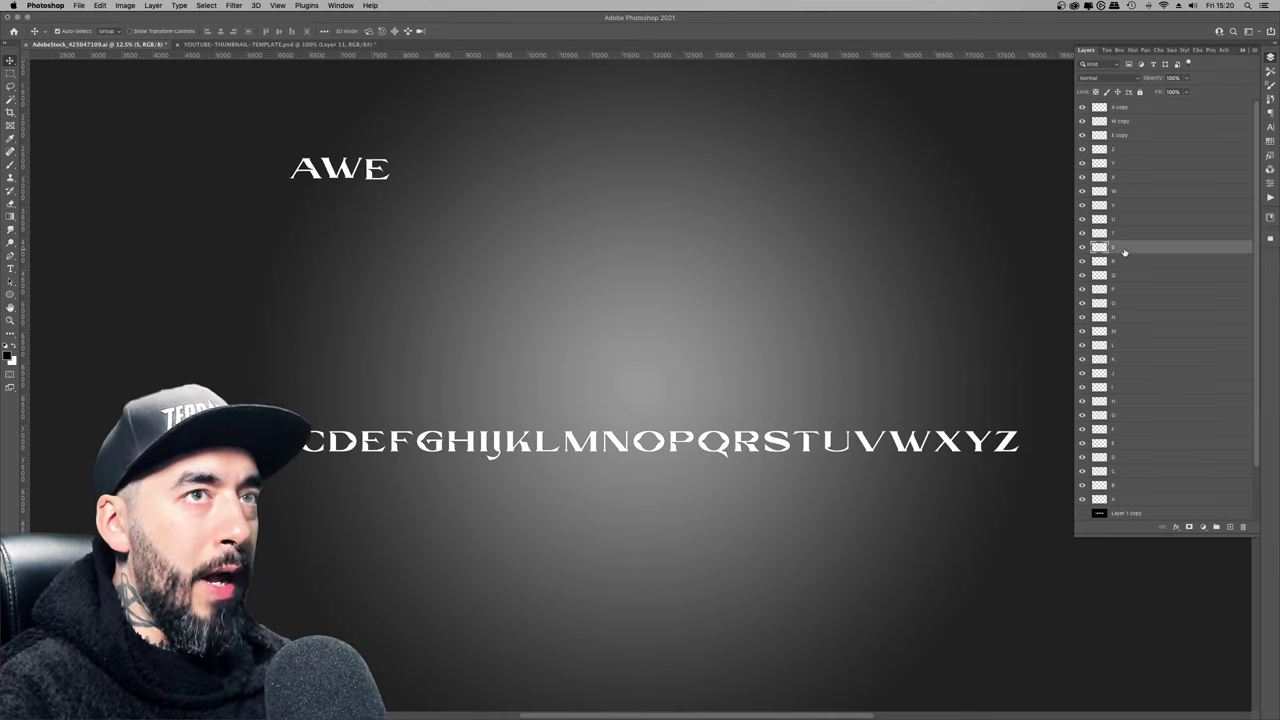
{"action": "left_click_drag", "start_coordinate": [775, 440], "coordinate": [402, 167]}
{"action": "left_click_drag", "start_coordinate": [648, 440], "coordinate": [434, 167]}
{"action": "left_click_drag", "start_coordinate": [580, 440], "coordinate": [467, 167]}
{"action": "left_click_drag", "start_coordinate": [373, 440], "coordinate": [504, 154]}
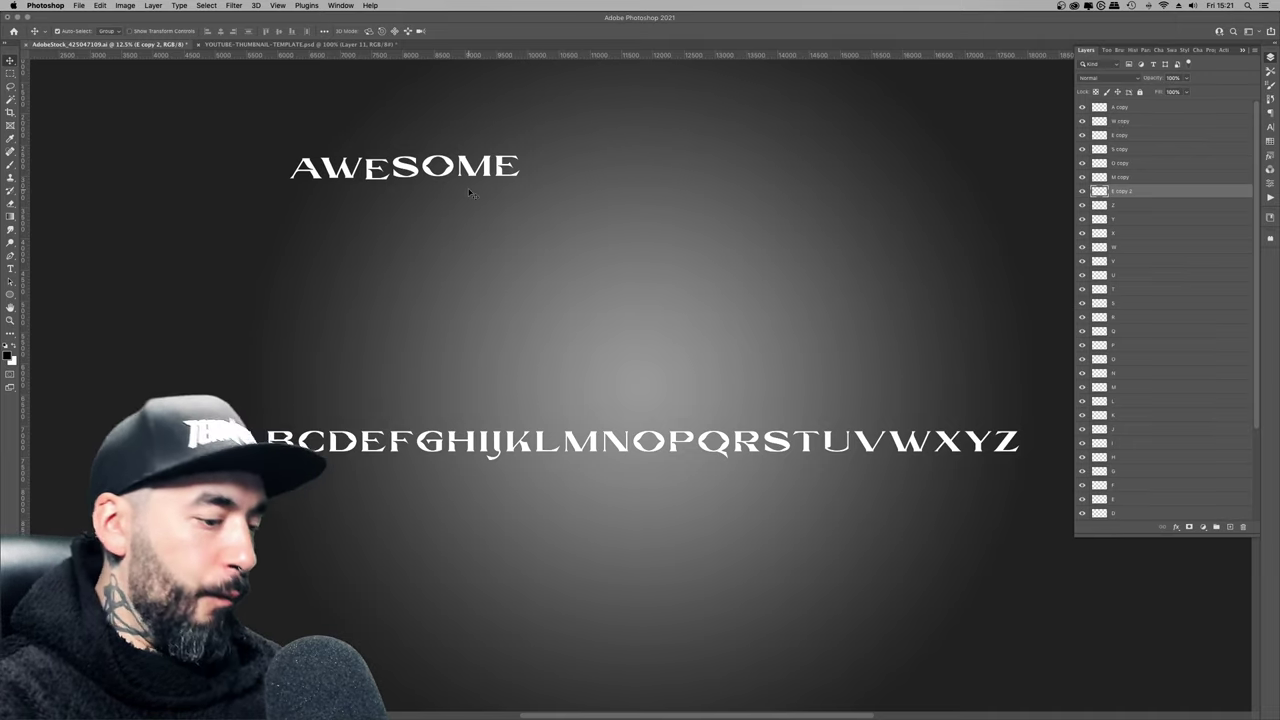
{"action": "key", "text": "super+plus"}
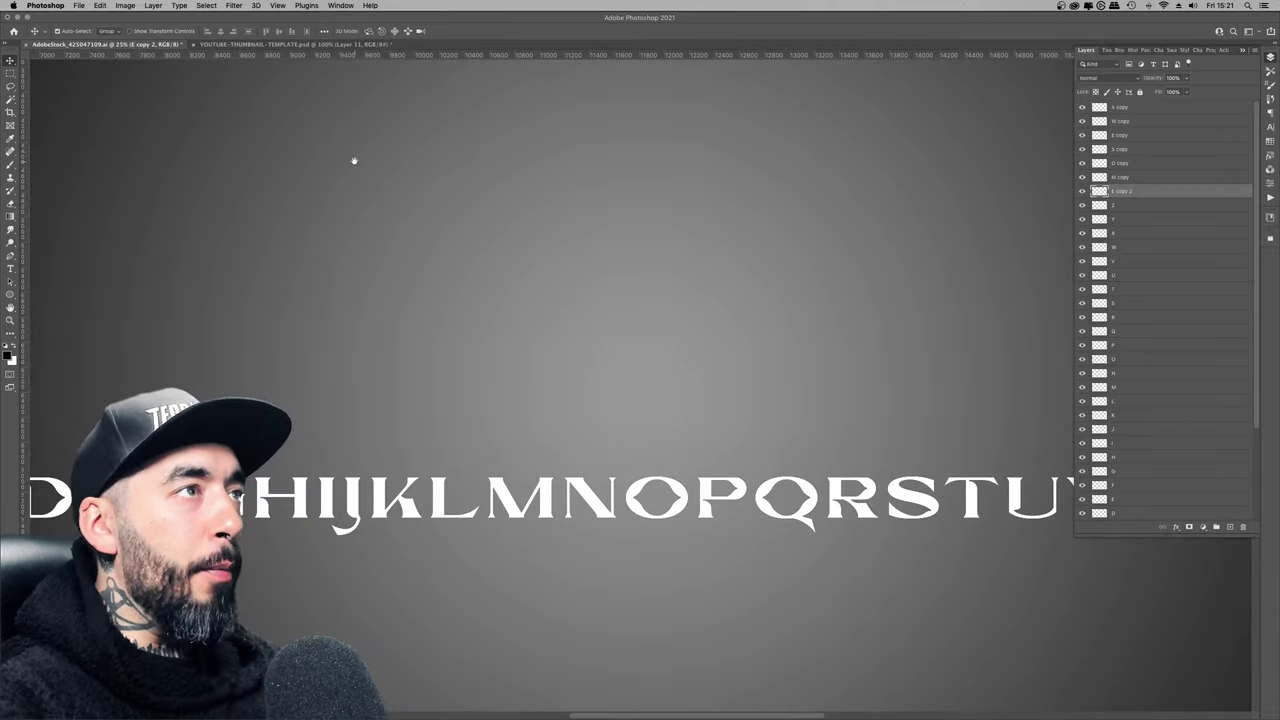
{"action": "left_click_drag", "start_coordinate": [538, 347], "coordinate": [634, 503]}
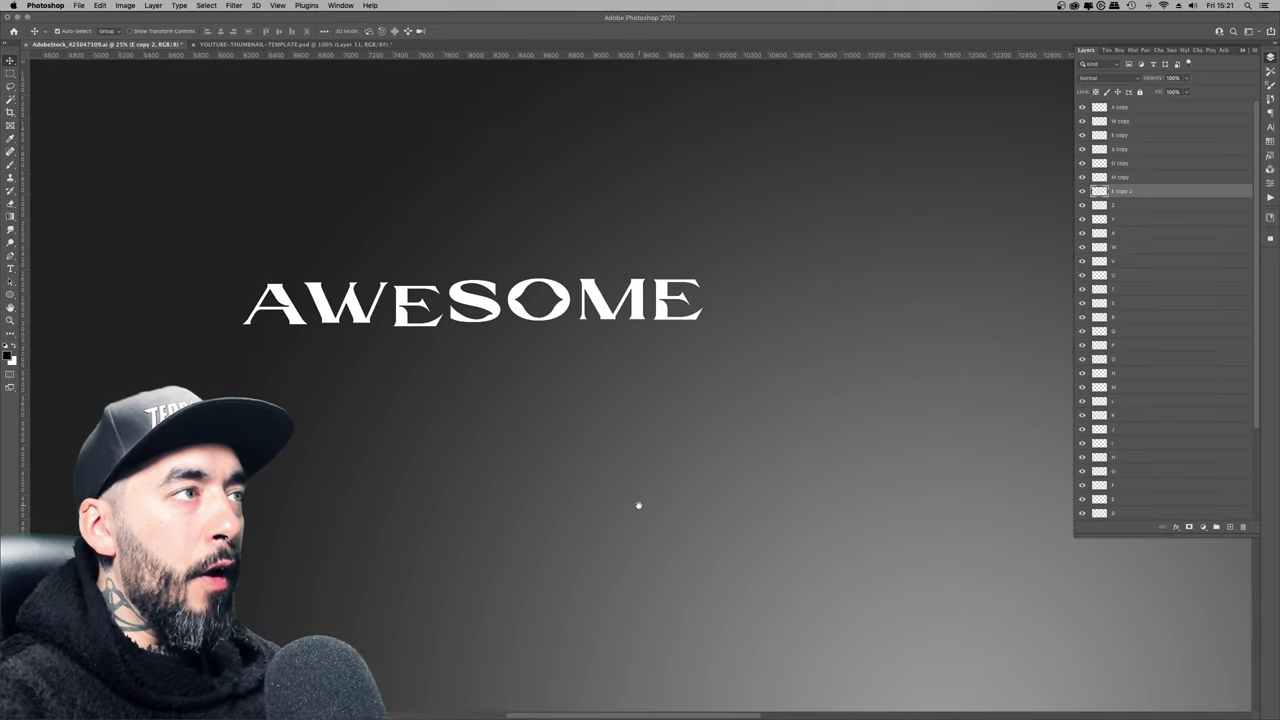
- Select the seven AWESOME letter layers and align their bottom edges, dismissing the iCloud alert
{"action": "key", "text": "super"}
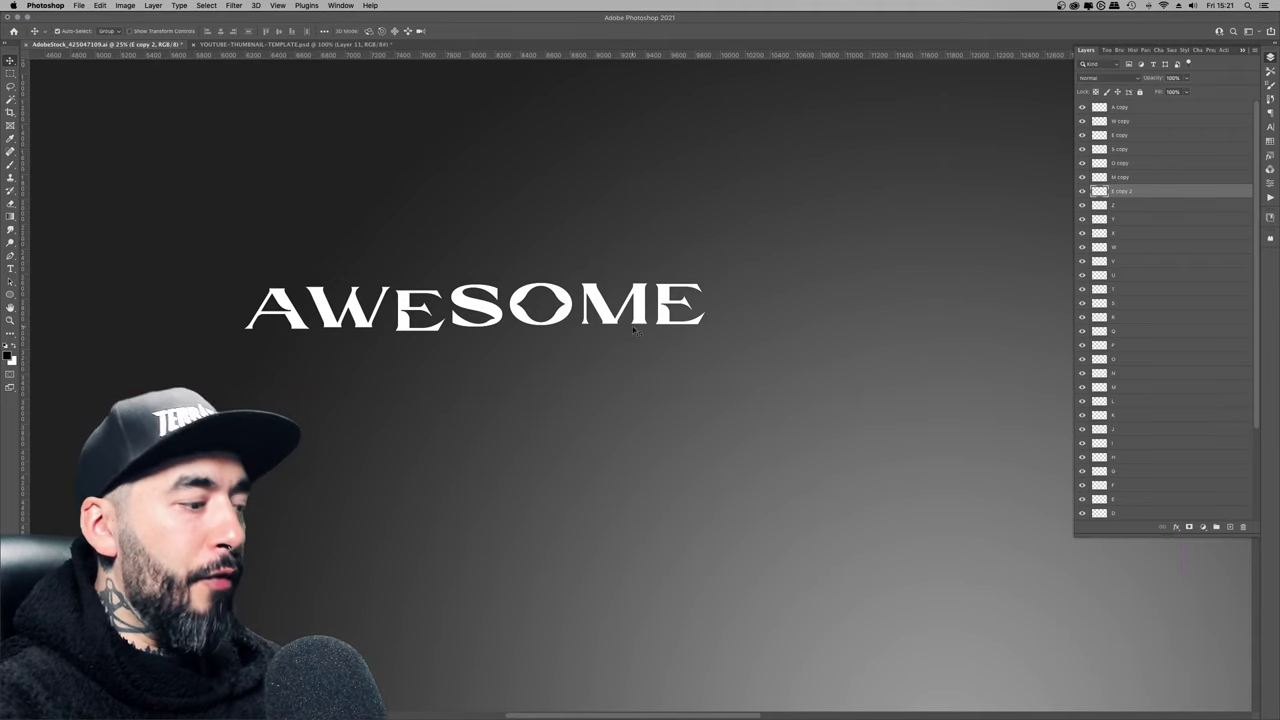
{"action": "left_click", "coordinate": [1137, 108]}
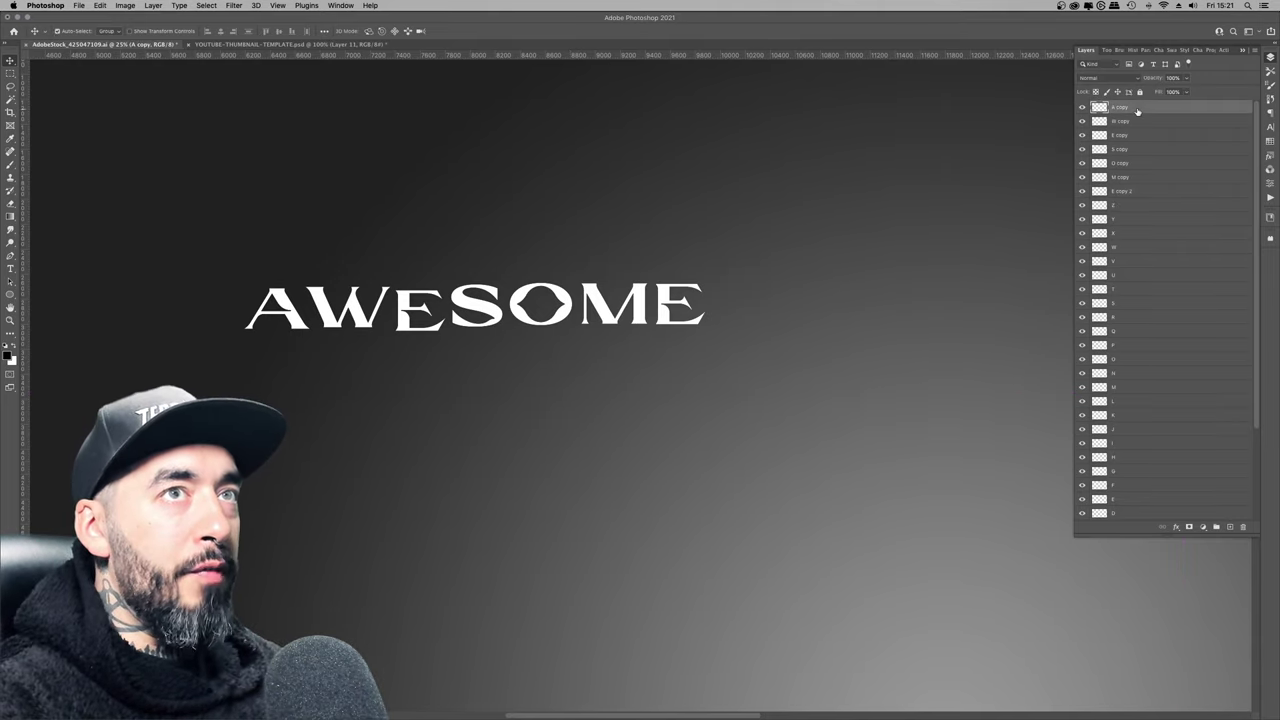
{"action": "left_click", "coordinate": [1128, 192], "text": "shift"}
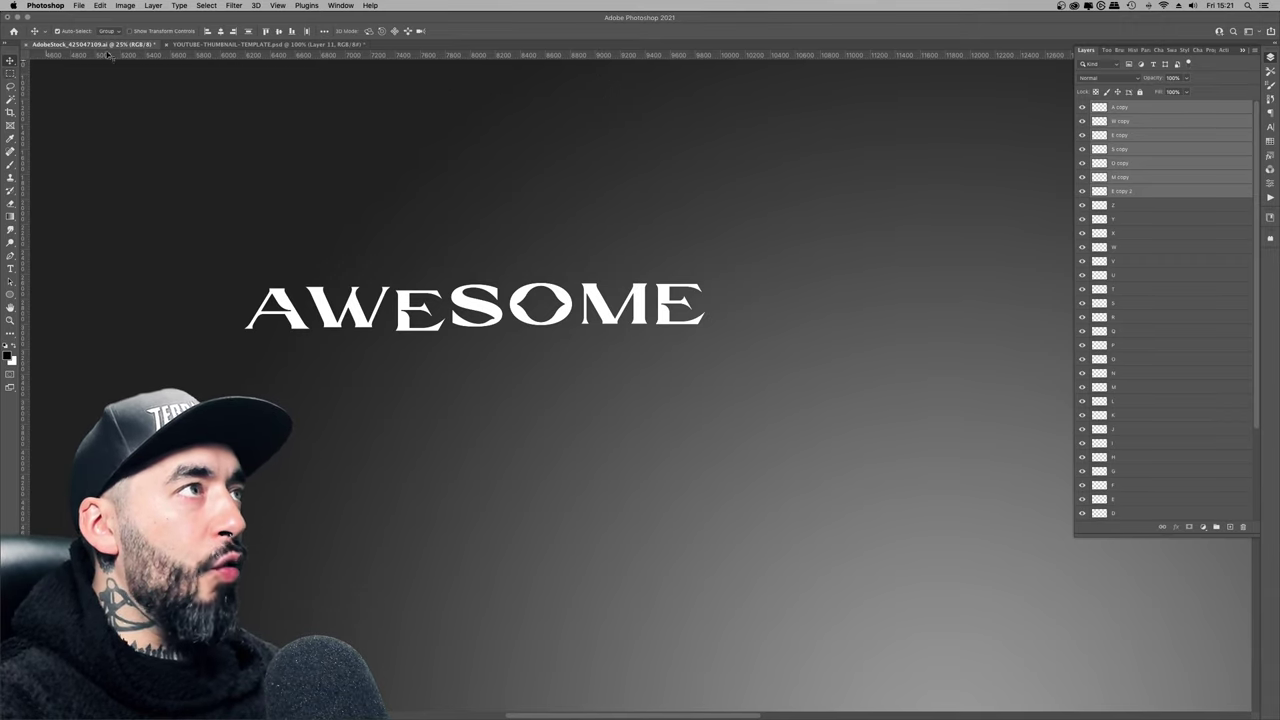
{"action": "left_click", "coordinate": [293, 31]}
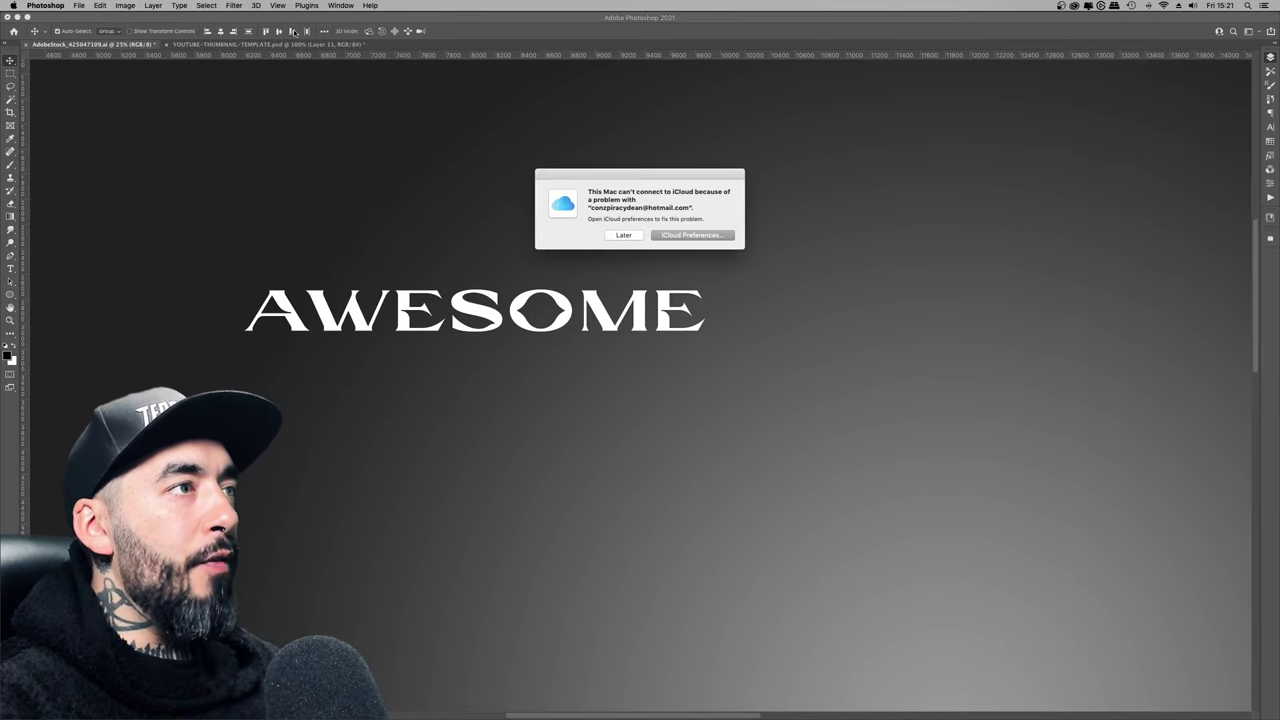
{"action": "left_click", "coordinate": [613, 234]}
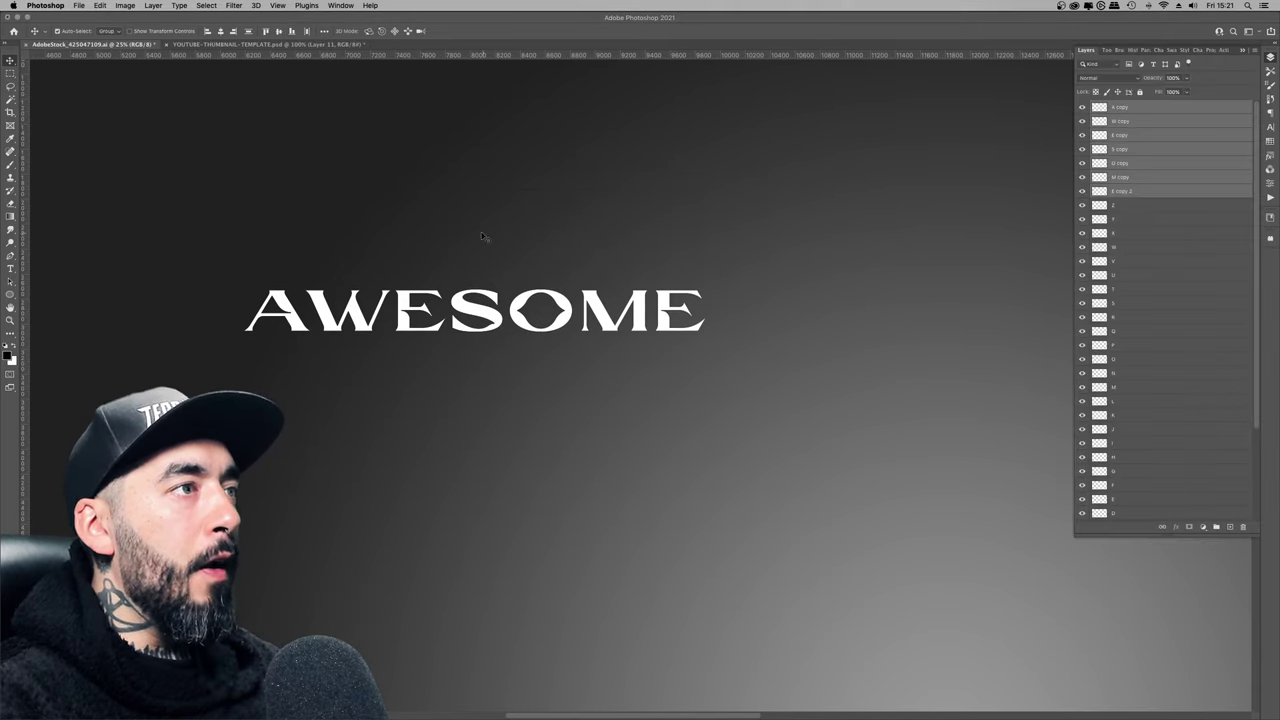
- Place a guide along the bottom of AWESOME and zoom in on the word
{"action": "left_click_drag", "start_coordinate": [440, 57], "coordinate": [457, 331]}
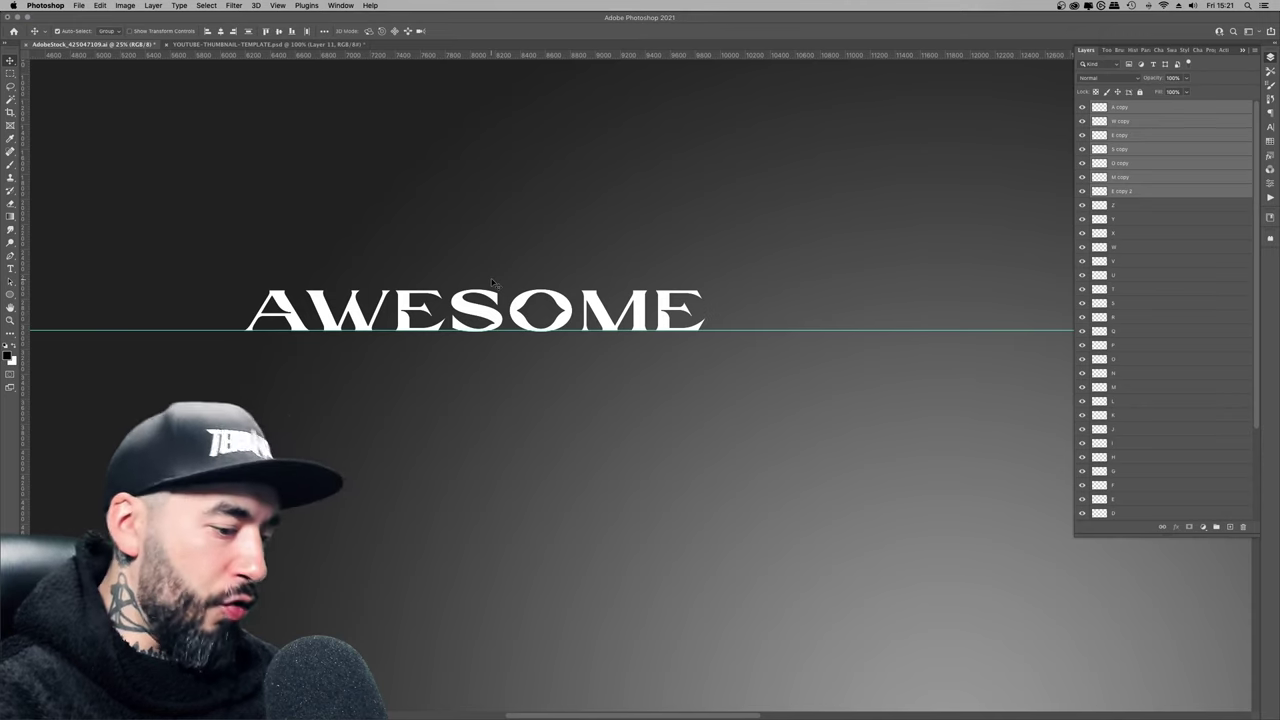
{"action": "key", "text": "super+plus"}
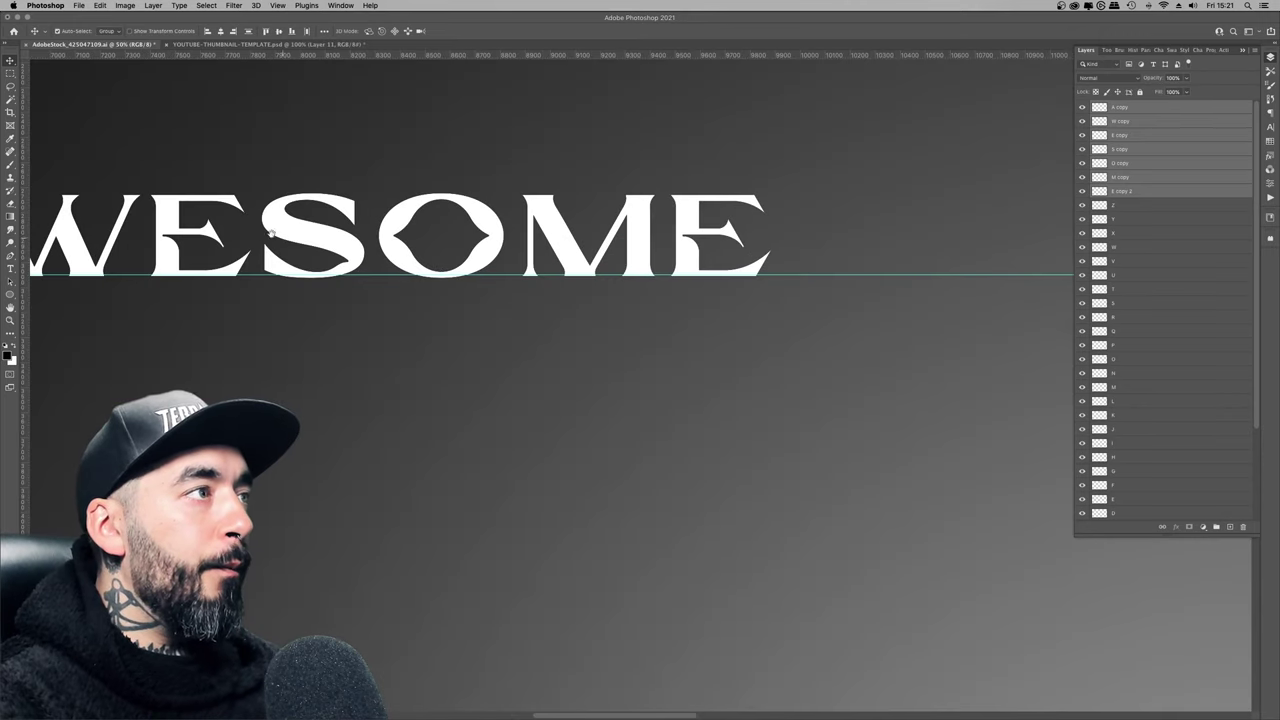
{"action": "scroll", "coordinate": [390, 280], "scroll_direction": "left", "scroll_amount": 3}
{"action": "scroll", "coordinate": [400, 284], "scroll_direction": "up", "scroll_amount": 1}
{"action": "scroll", "coordinate": [408, 288], "scroll_direction": "left", "scroll_amount": 3}
{"action": "scroll", "coordinate": [408, 288], "scroll_direction": "up", "scroll_amount": 1}
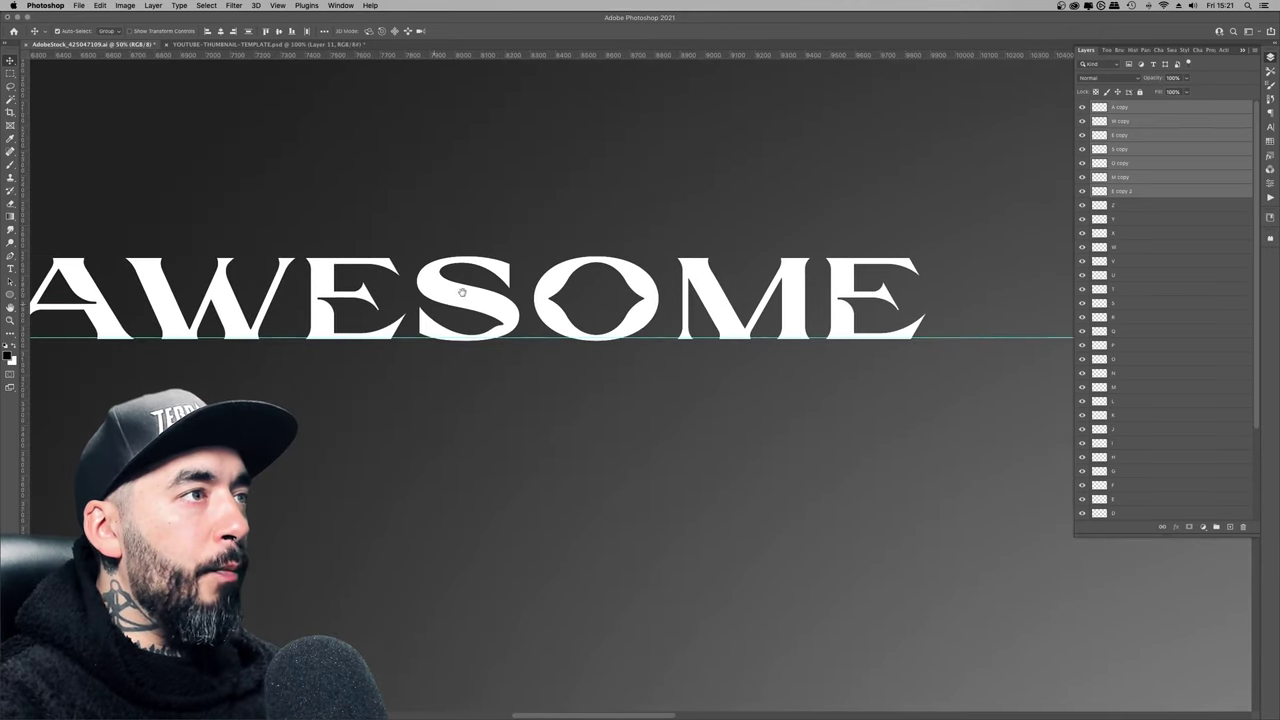
- Check each letter against the guide and shift the M slightly to the right
{"action": "left_click", "coordinate": [1120, 121]}
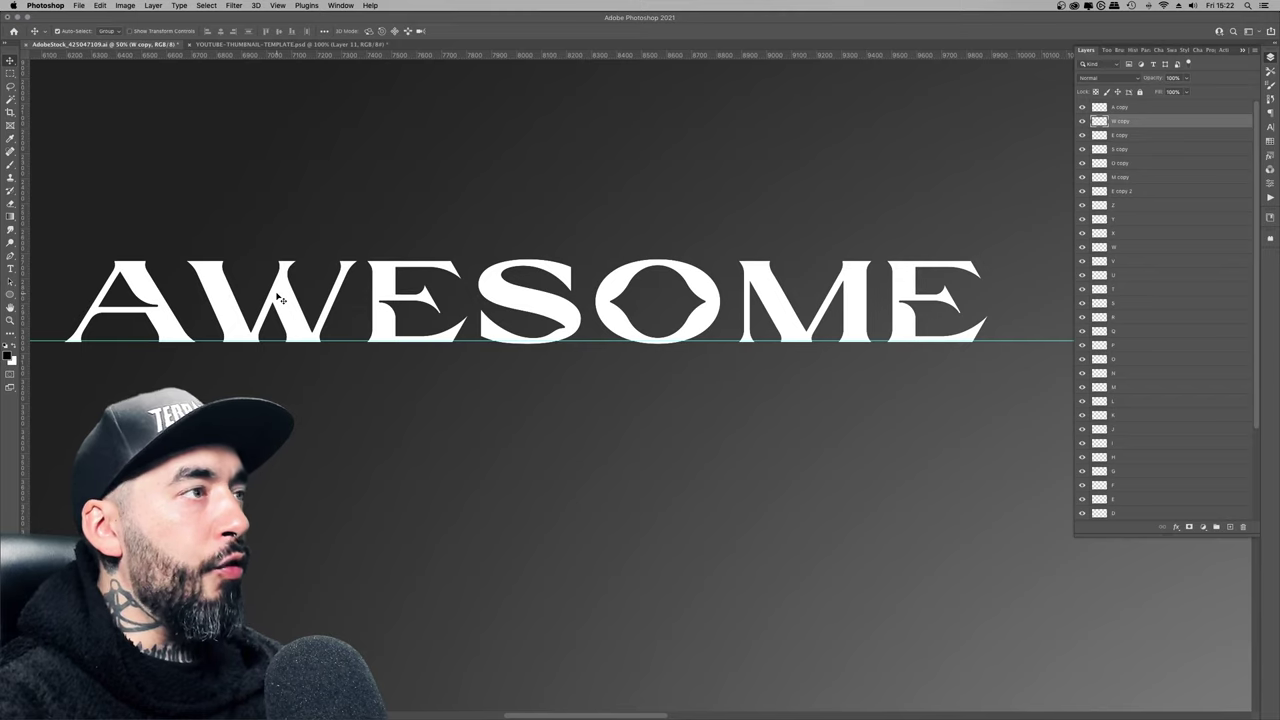
{"action": "left_click", "coordinate": [165, 318]}
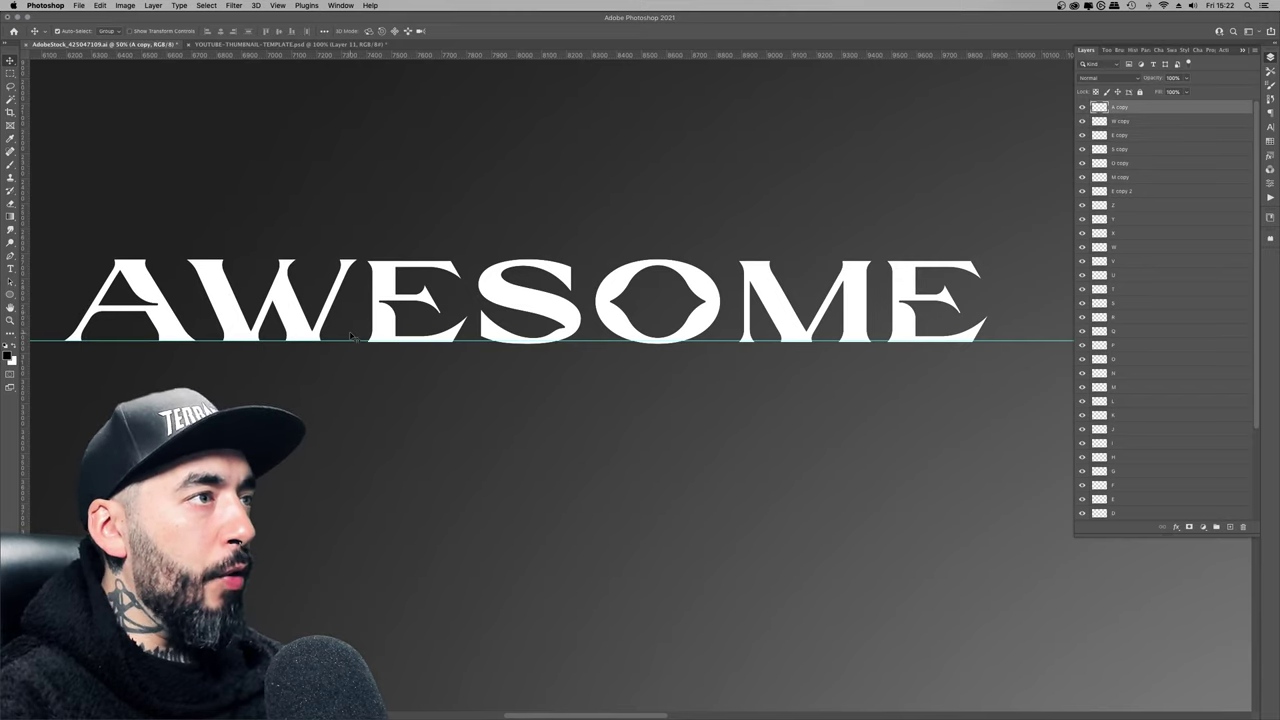
{"action": "left_click", "coordinate": [389, 327]}
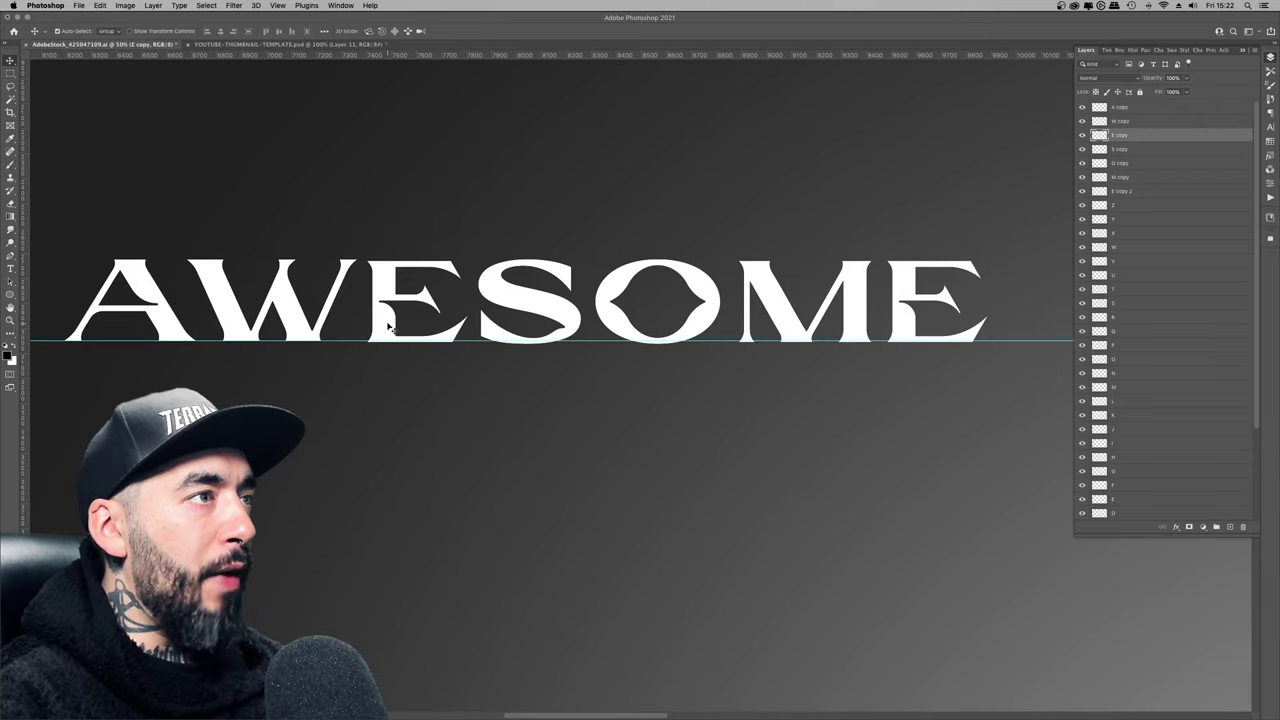
{"action": "left_click", "coordinate": [527, 309]}
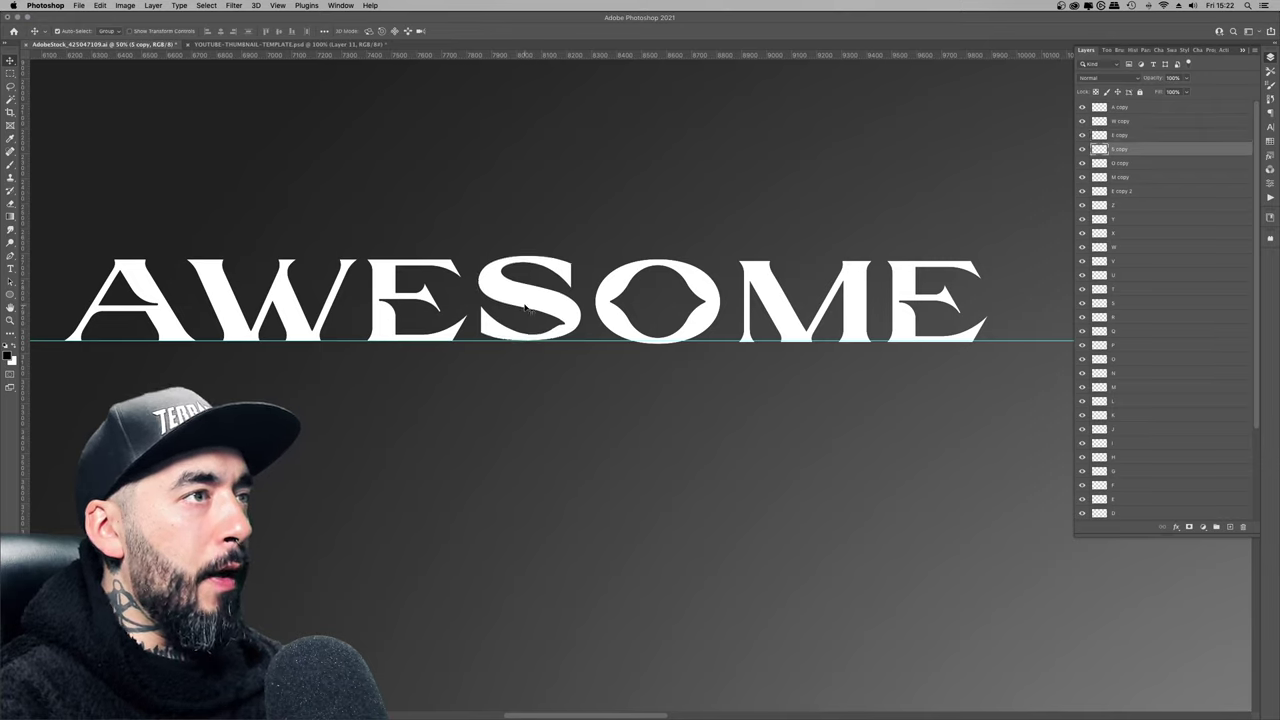
{"action": "left_click", "coordinate": [605, 313]}
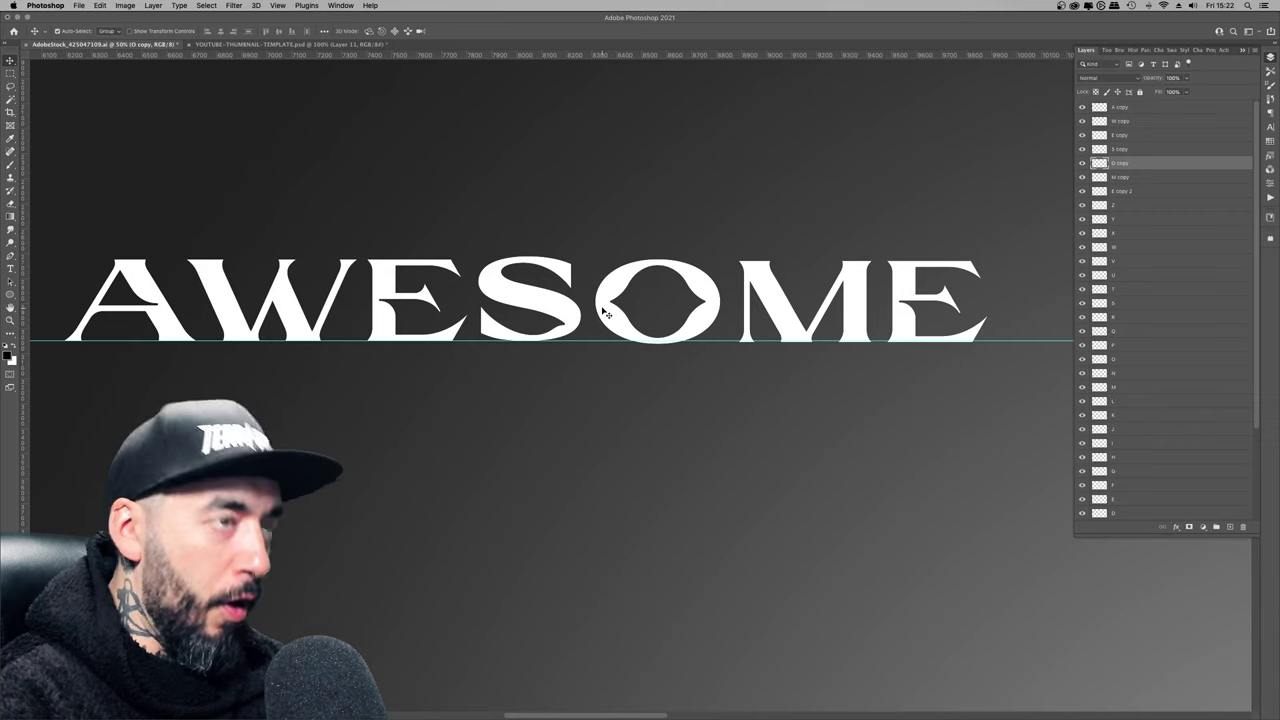
{"action": "key", "text": "shift+Down"}
{"action": "key", "text": "shift+Up"}
{"action": "key", "text": "shift+Up"}
{"action": "left_click_drag", "start_coordinate": [775, 302], "coordinate": [780, 305]}
{"action": "left_click", "coordinate": [904, 319]}
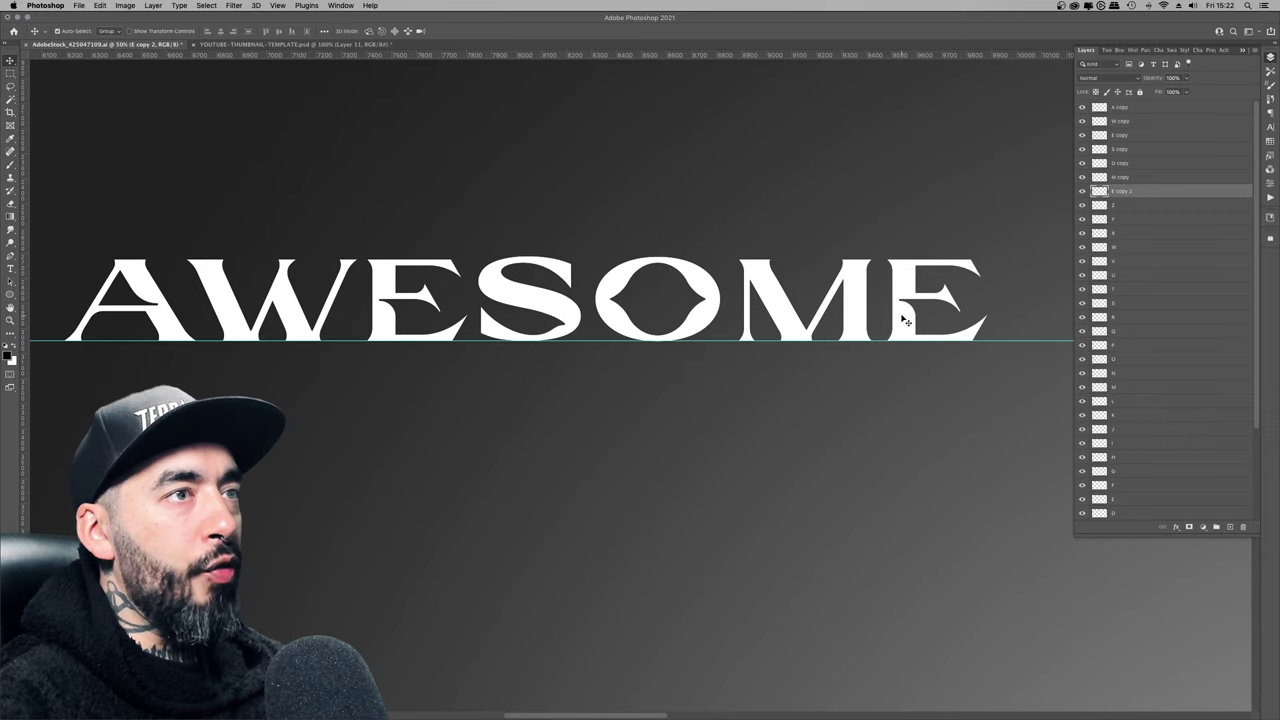
{"action": "left_click", "coordinate": [232, 301]}
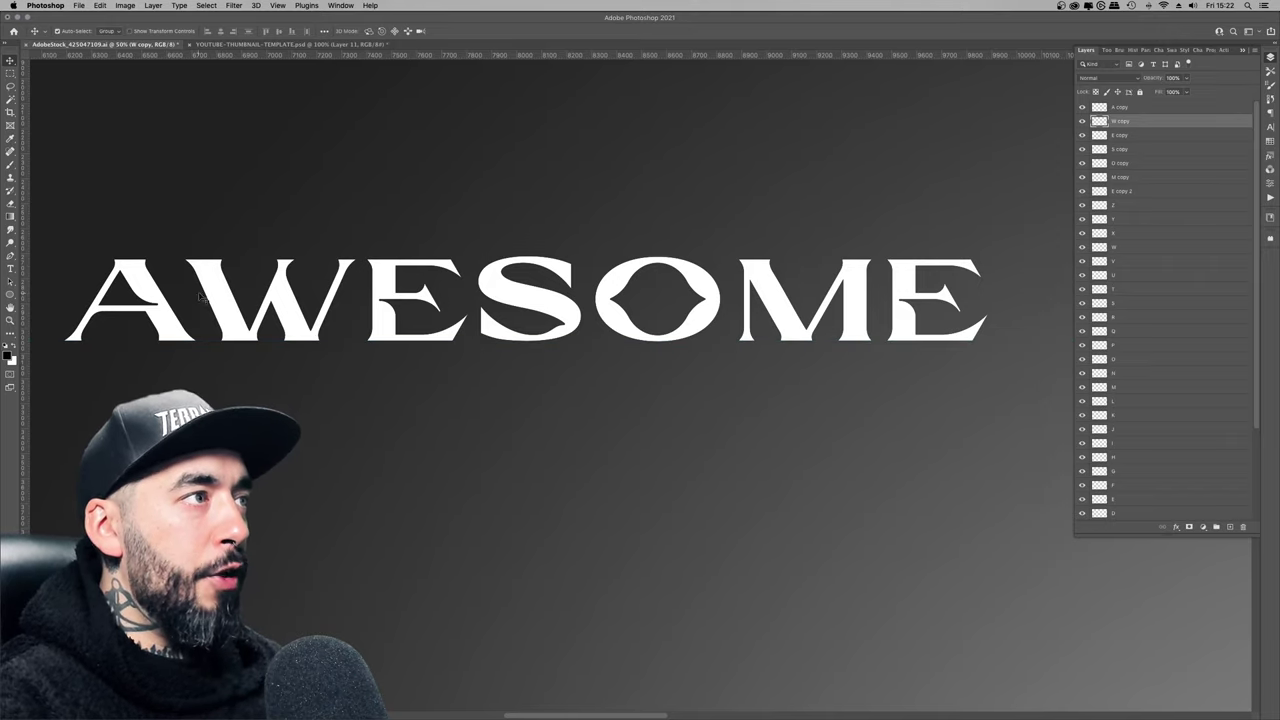
- Nudge the W, first E, S, O and M slightly left to tighten spacing
{"action": "left_click_drag", "start_coordinate": [218, 300], "coordinate": [218, 300]}
{"action": "left_click", "coordinate": [392, 293]}
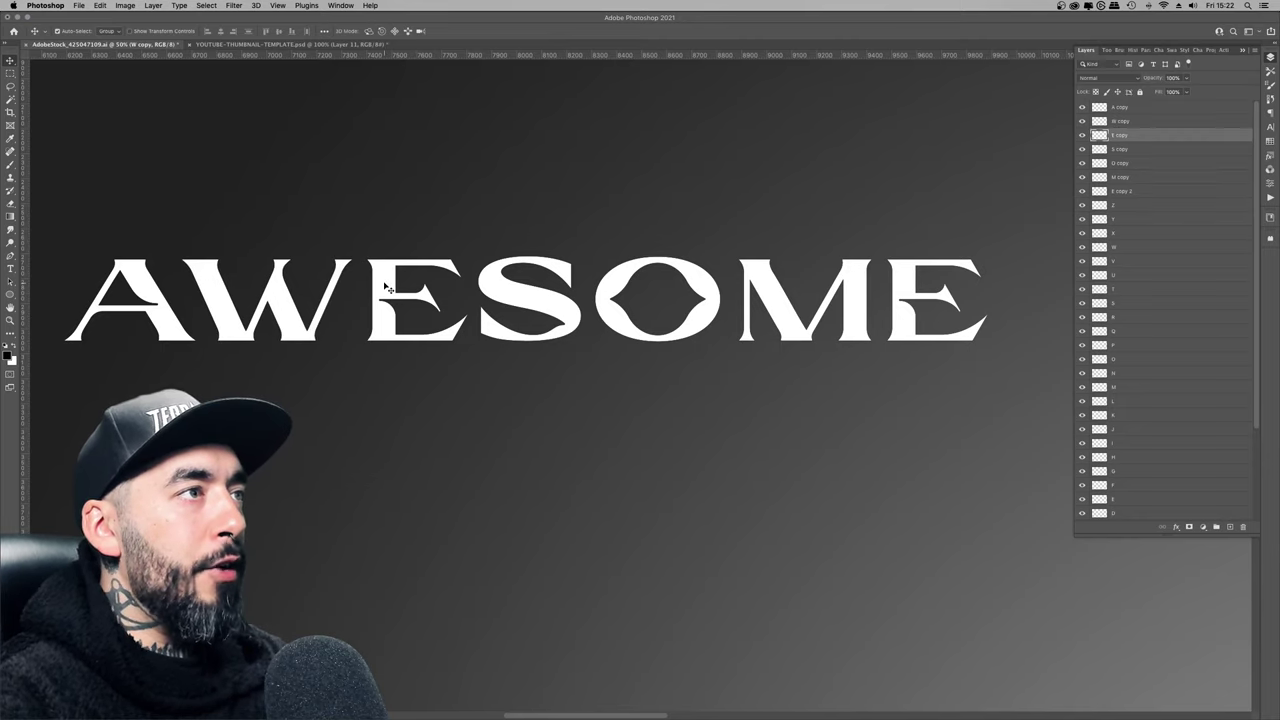
{"action": "key", "text": "Left"}
{"action": "key", "text": "Left"}
{"action": "key", "text": "Left"}
{"action": "key", "text": "Left"}
{"action": "key", "text": "Left"}
{"action": "key", "text": "Left"}
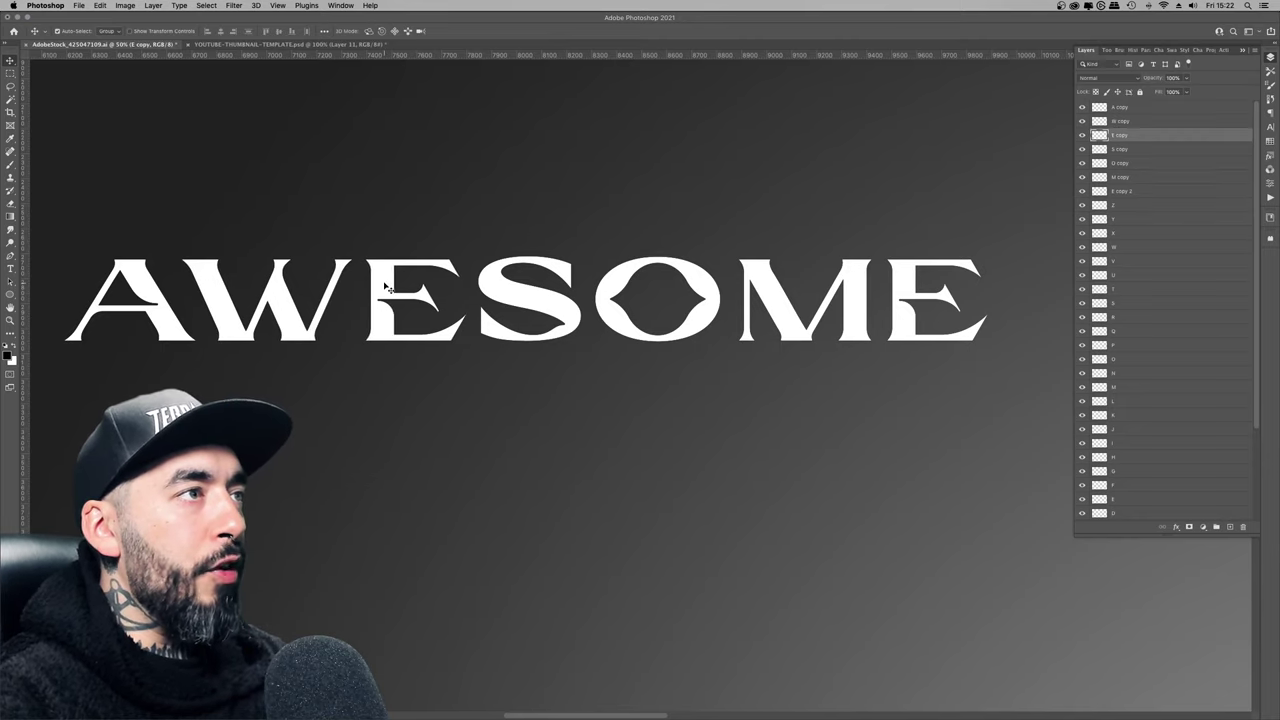
{"action": "left_click", "coordinate": [494, 292]}
{"action": "key", "text": "Left"}
{"action": "key", "text": "Left"}
{"action": "key", "text": "Left"}
{"action": "key", "text": "Left"}
{"action": "key", "text": "Left"}
{"action": "key", "text": "Left"}
{"action": "left_click", "coordinate": [603, 292]}
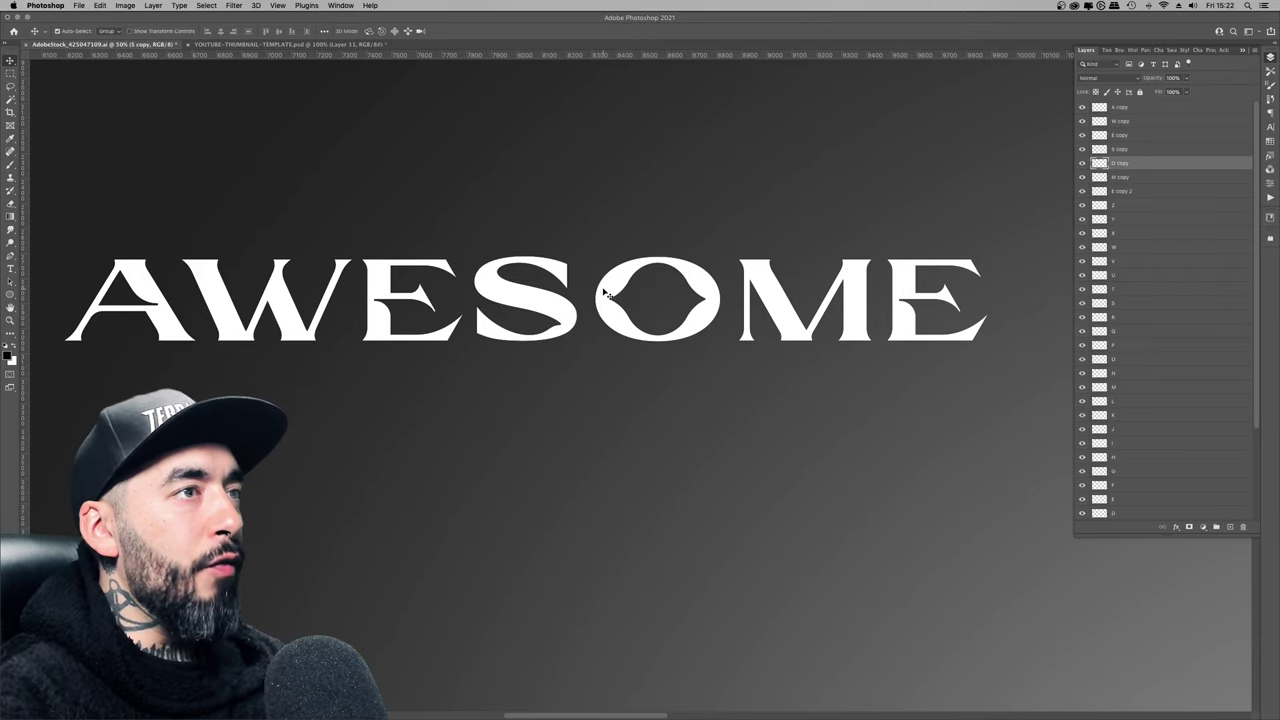
{"action": "key", "text": "Left"}
{"action": "key", "text": "Left"}
{"action": "key", "text": "Left"}
{"action": "key", "text": "Left"}
{"action": "key", "text": "Left"}
{"action": "key", "text": "Left"}
{"action": "key", "text": "Left"}
{"action": "key", "text": "Left"}
{"action": "left_click", "coordinate": [751, 282]}
{"action": "key", "text": "Left"}
{"action": "key", "text": "Left"}
{"action": "key", "text": "Left"}
{"action": "key", "text": "Left"}
{"action": "key", "text": "Left"}
{"action": "key", "text": "Left"}
{"action": "key", "text": "Left"}
{"action": "key", "text": "Left"}
{"action": "key", "text": "Left"}
{"action": "key", "text": "Left"}
{"action": "key", "text": "Left"}
{"action": "key", "text": "Left"}
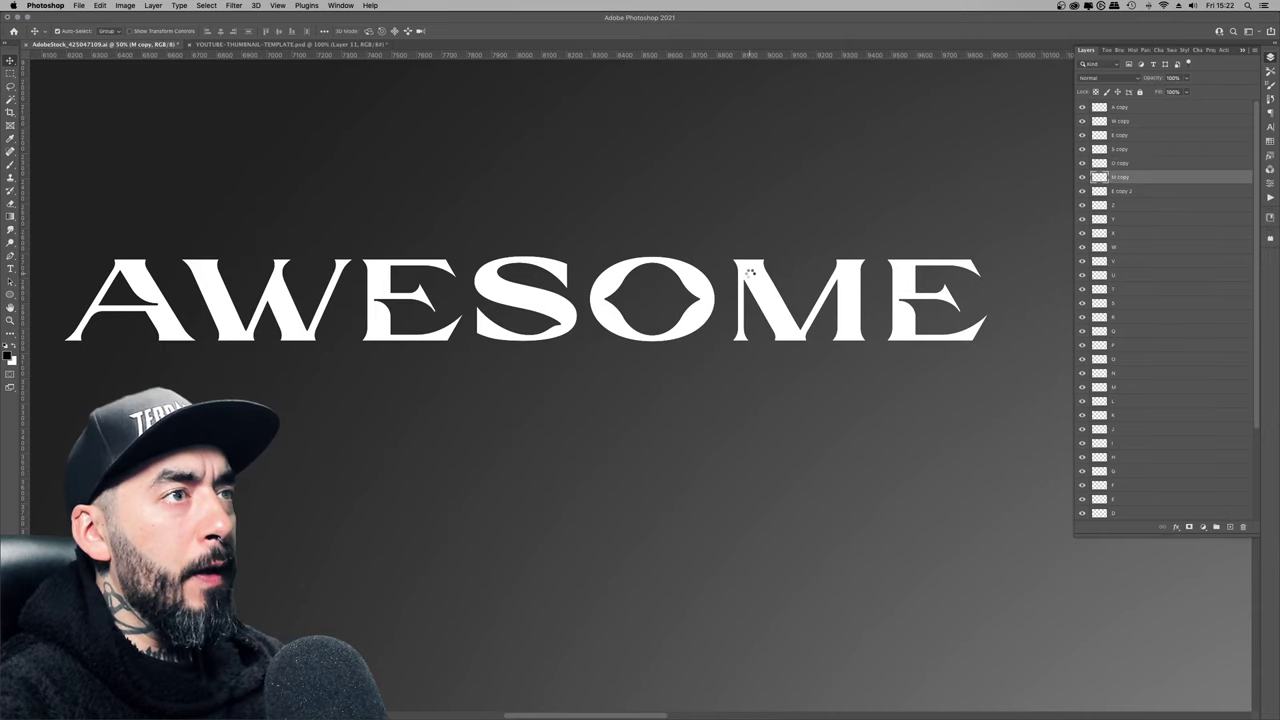
{"action": "key", "text": "Left"}
{"action": "key", "text": "Left"}
{"action": "key", "text": "Left"}
{"action": "key", "text": "Left"}
{"action": "key", "text": "Left"}
{"action": "key", "text": "Left"}
{"action": "key", "text": "Left"}
{"action": "key", "text": "Left"}
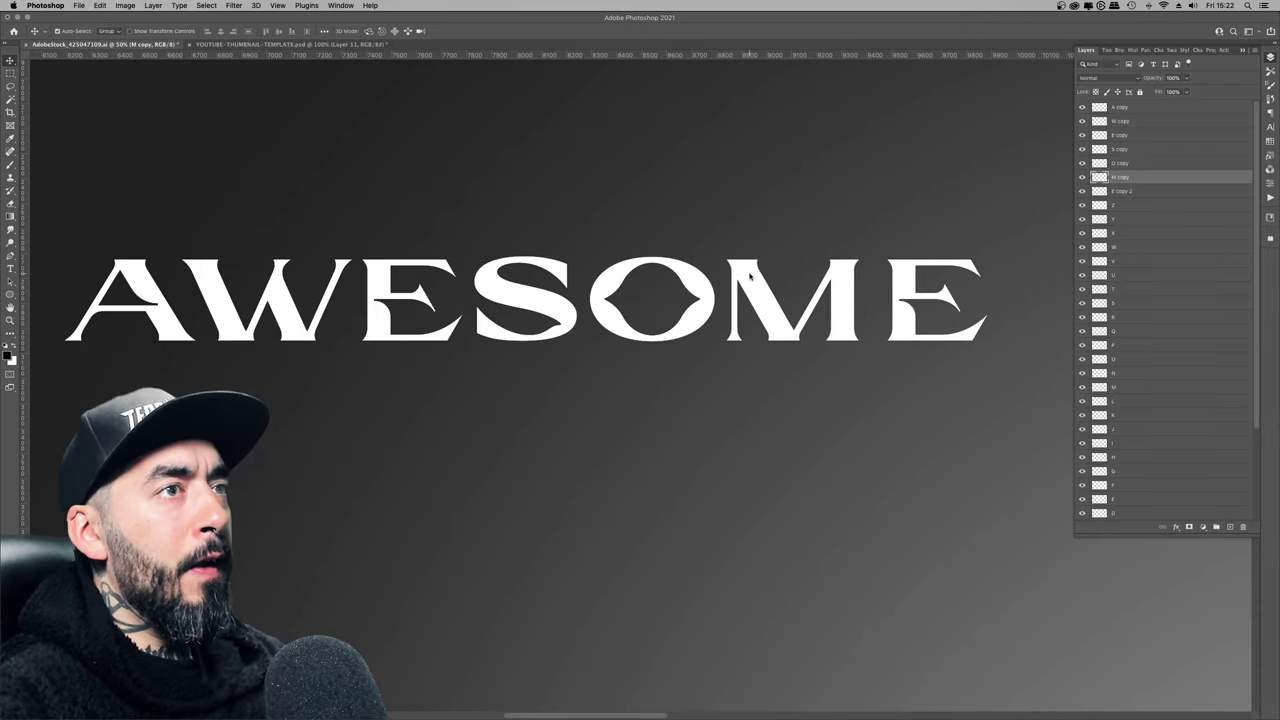
{"action": "key", "text": "Left"}
{"action": "key", "text": "Left"}
{"action": "key", "text": "Left"}
{"action": "key", "text": "Left"}
{"action": "key", "text": "Left"}
{"action": "key", "text": "Left"}
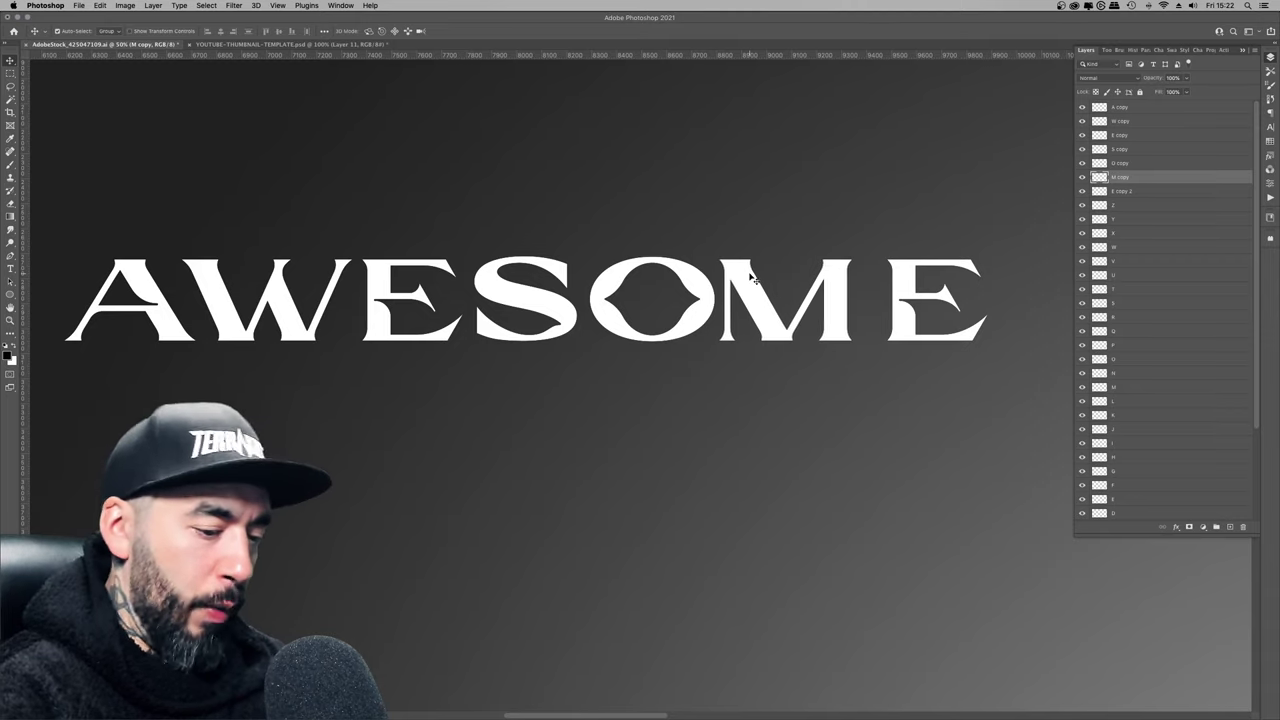
- Nudge the final E left toward the M and zoom out to judge the spacing
{"action": "key", "text": "Left"}
{"action": "key", "text": "Left"}
{"action": "left_click", "coordinate": [900, 275]}
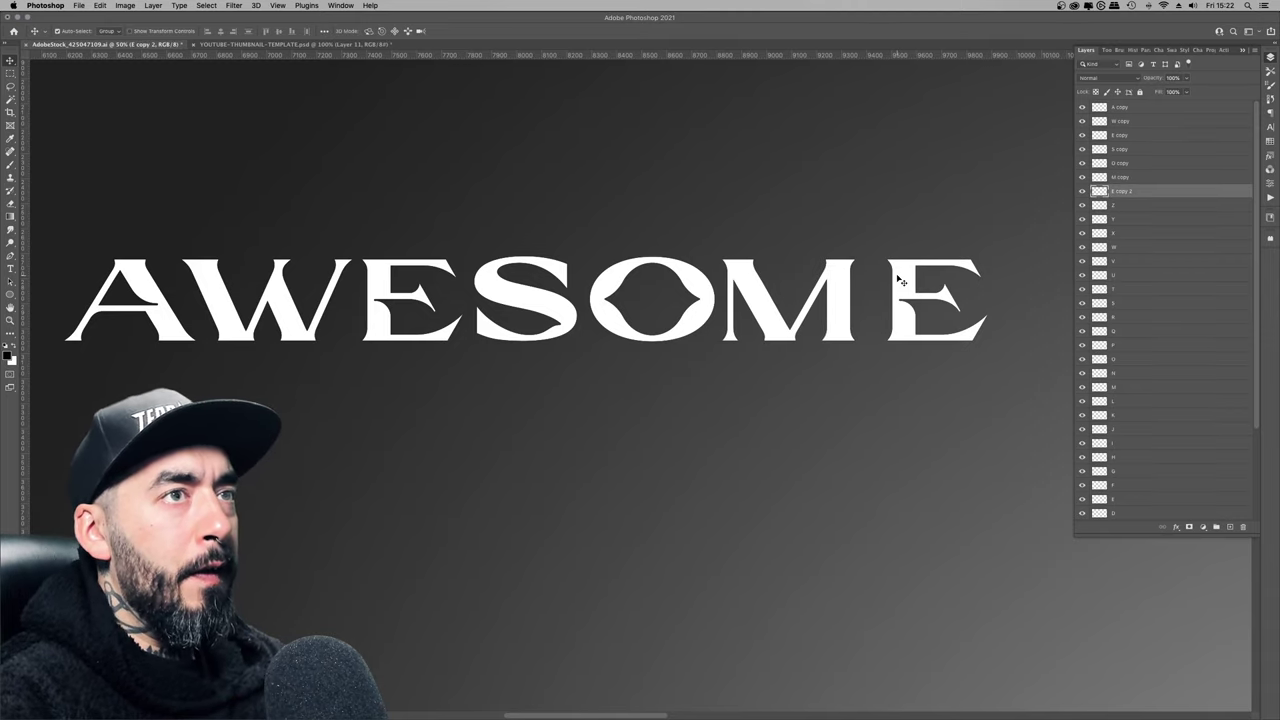
{"action": "key", "text": "Left"}
{"action": "key", "text": "Left"}
{"action": "key", "text": "Left"}
{"action": "key", "text": "Left"}
{"action": "key", "text": "Left"}
{"action": "key", "text": "Left"}
{"action": "key", "text": "Left"}
{"action": "key", "text": "Left"}
{"action": "key", "text": "Left"}
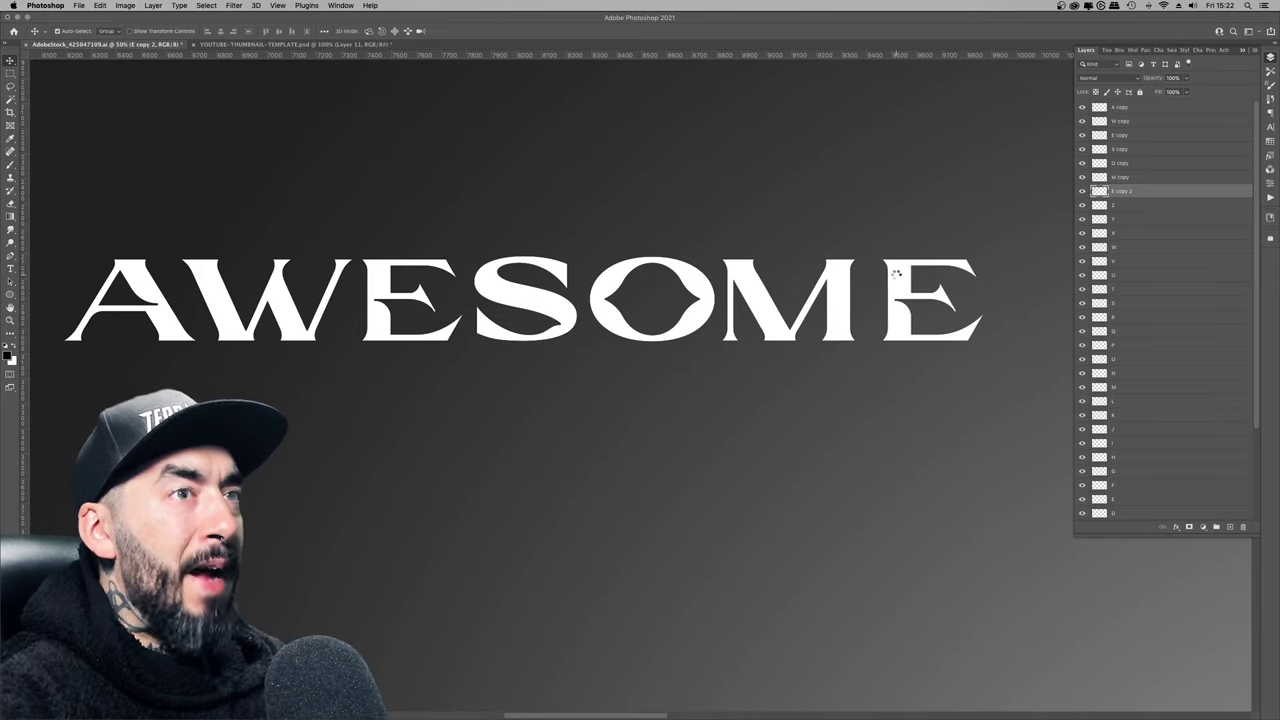
{"action": "key", "text": "Left"}
{"action": "key", "text": "Left"}
{"action": "key", "text": "Left"}
{"action": "key", "text": "Left"}
{"action": "key", "text": "Left"}
{"action": "key", "text": "Left"}
{"action": "key", "text": "Left"}
{"action": "key", "text": "Left"}
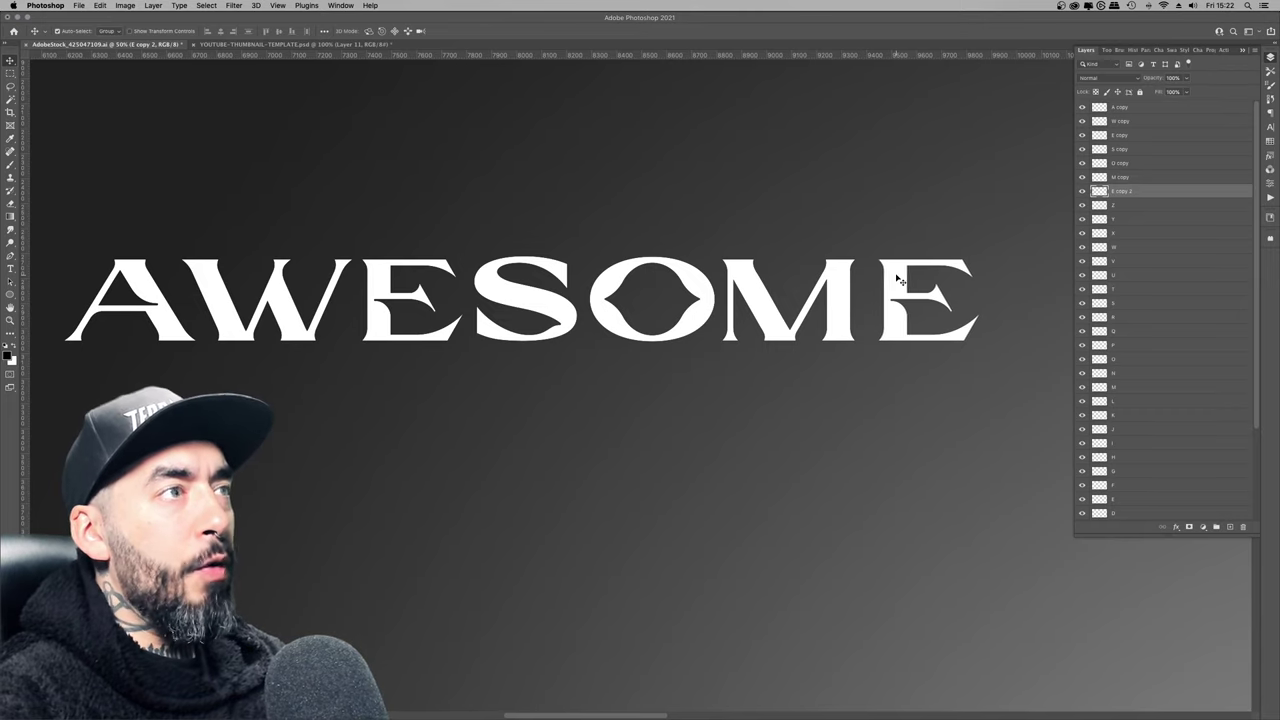
{"action": "key", "text": "Left"}
{"action": "key", "text": "Left"}
{"action": "key", "text": "Left"}
{"action": "key", "text": "Left"}
{"action": "key", "text": "Left"}
{"action": "key", "text": "Left"}
{"action": "key", "text": "Left"}
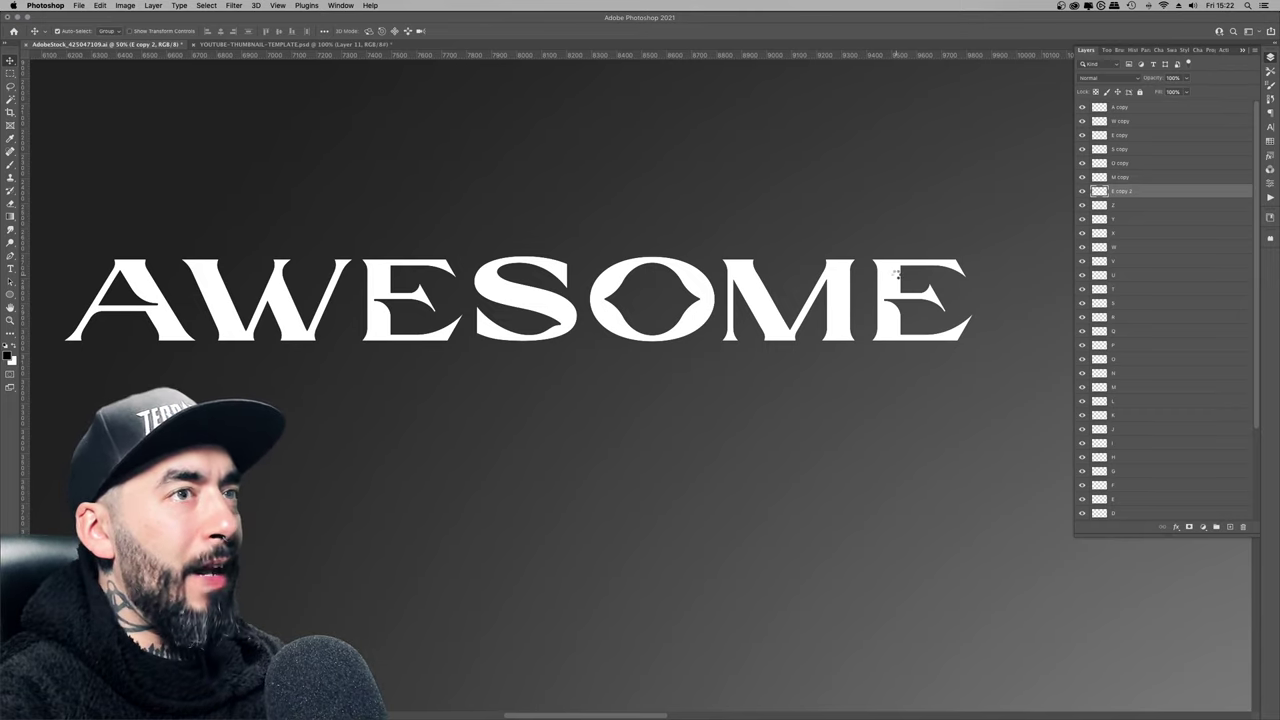
{"action": "key", "text": "Left"}
{"action": "key", "text": "Left"}
{"action": "key", "text": "Right"}
{"action": "key", "text": "super+minus"}
{"action": "key", "text": "super+minus"}
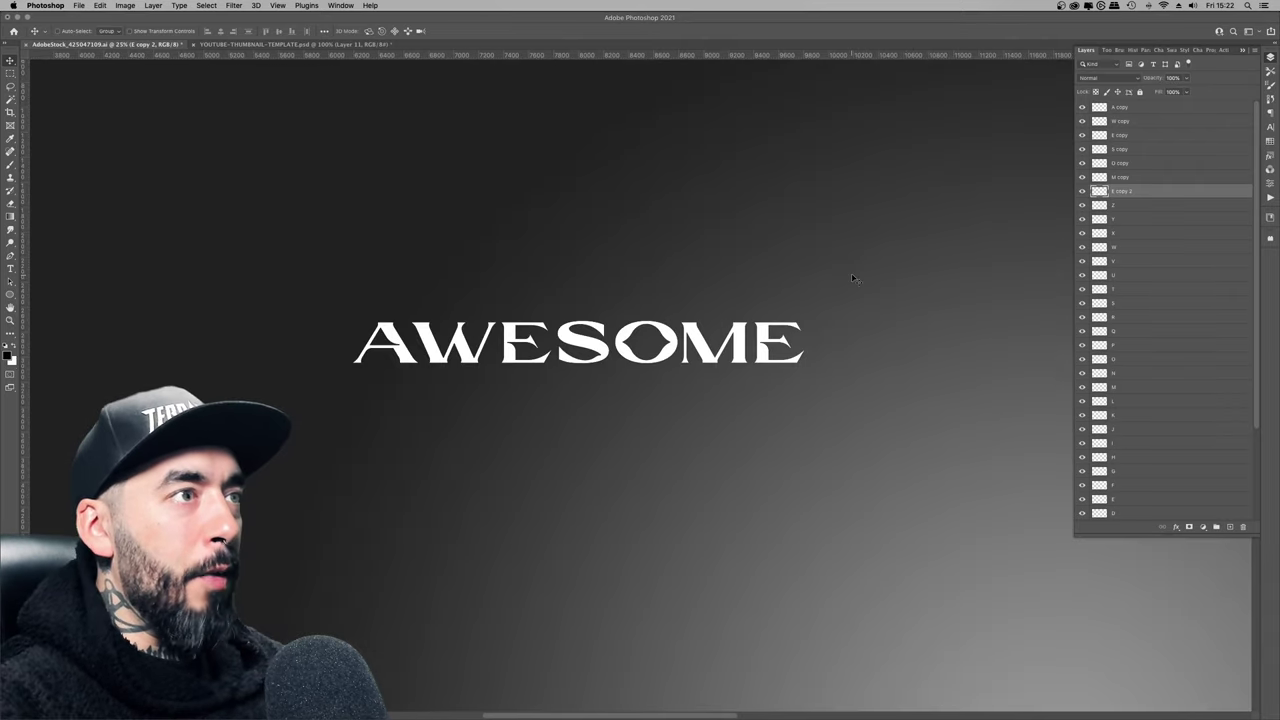
{"action": "key", "text": "super+plus"}
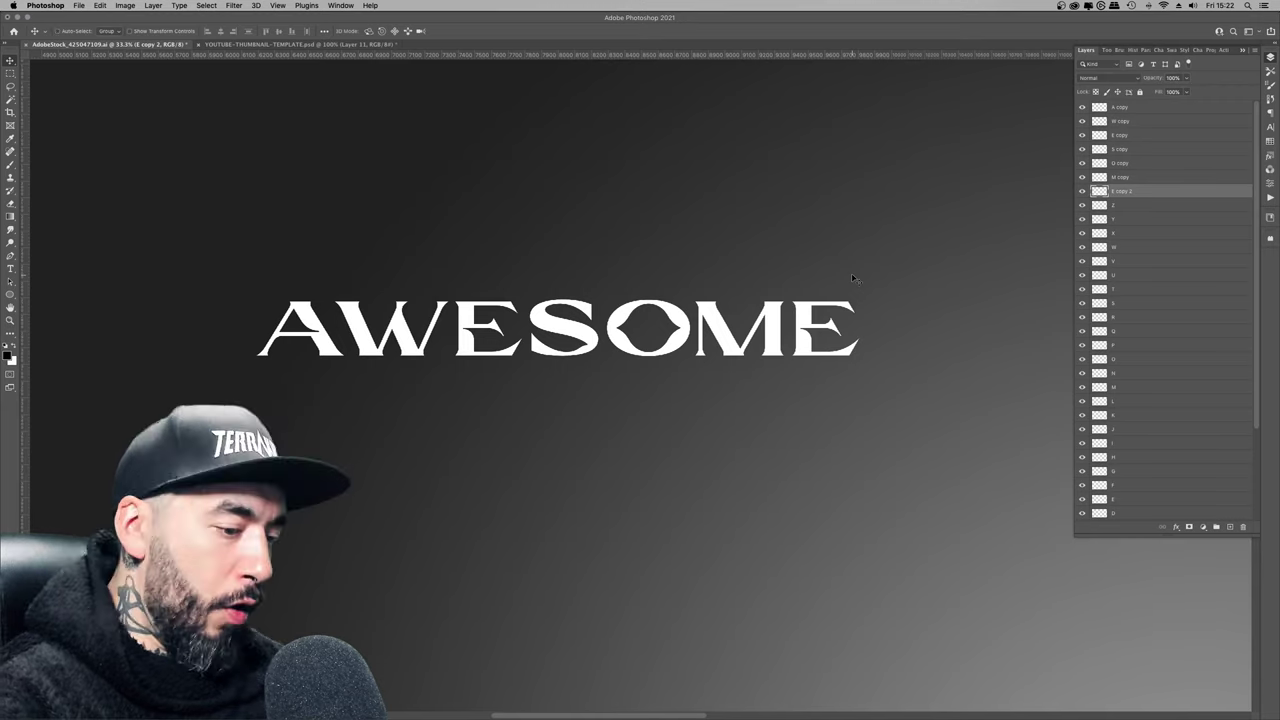
{"action": "key", "text": "super+minus"}
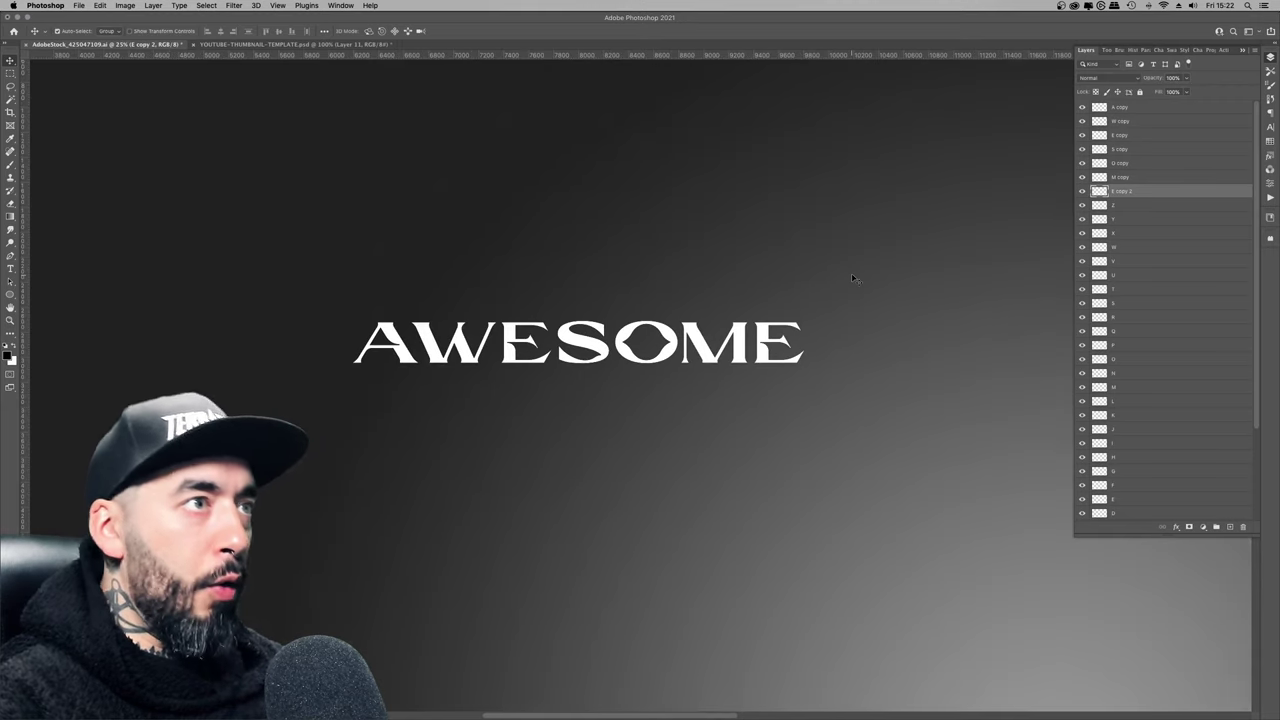
- Group the seven letter layers into a group named AWESOME
{"action": "left_click", "coordinate": [1126, 108], "text": "shift"}
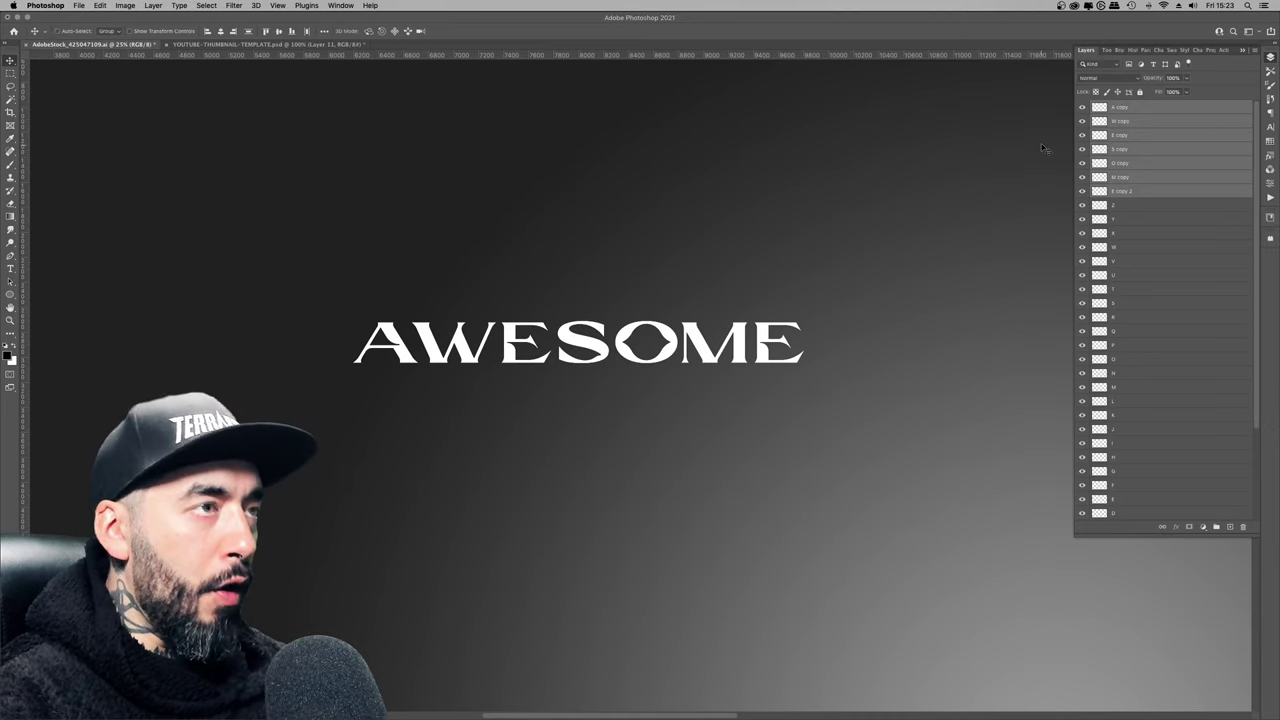
{"action": "key", "text": "super+g"}
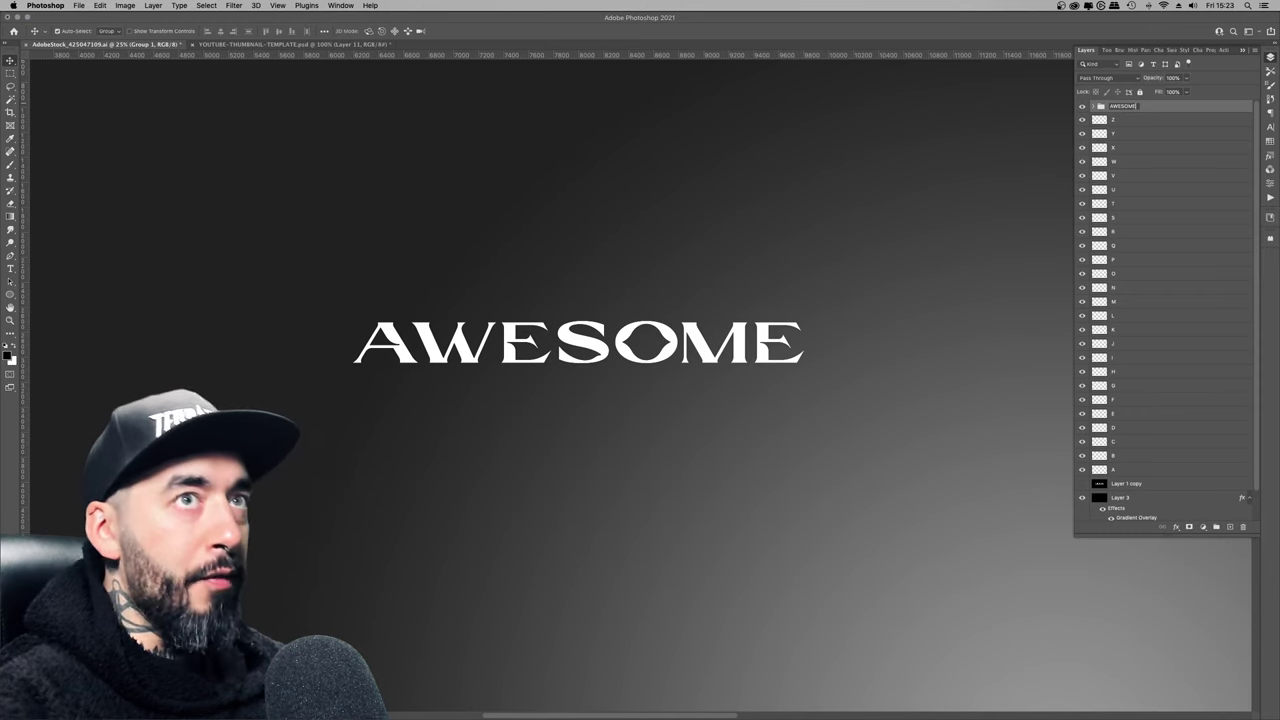
{"action": "key", "text": "Return"}
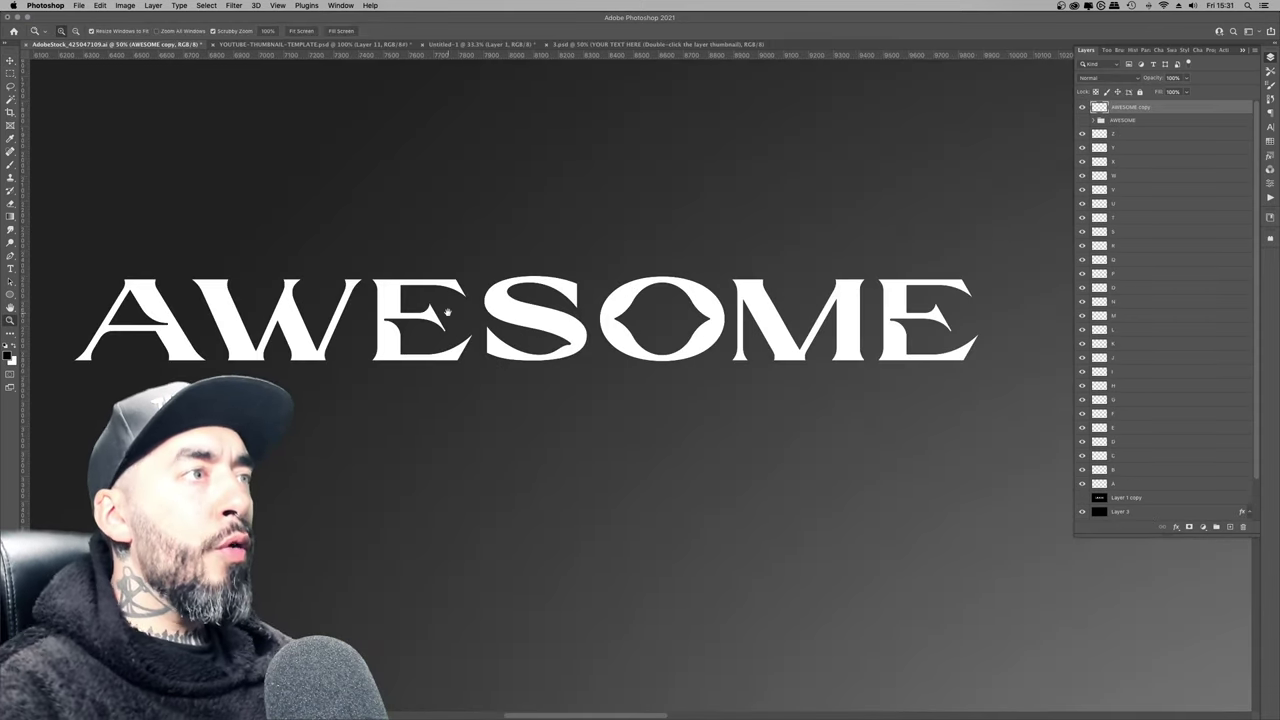
- Draw a rectangular marquee selection around the AWESOME lettering
{"action": "left_click_drag", "start_coordinate": [450, 313], "coordinate": [472, 316]}
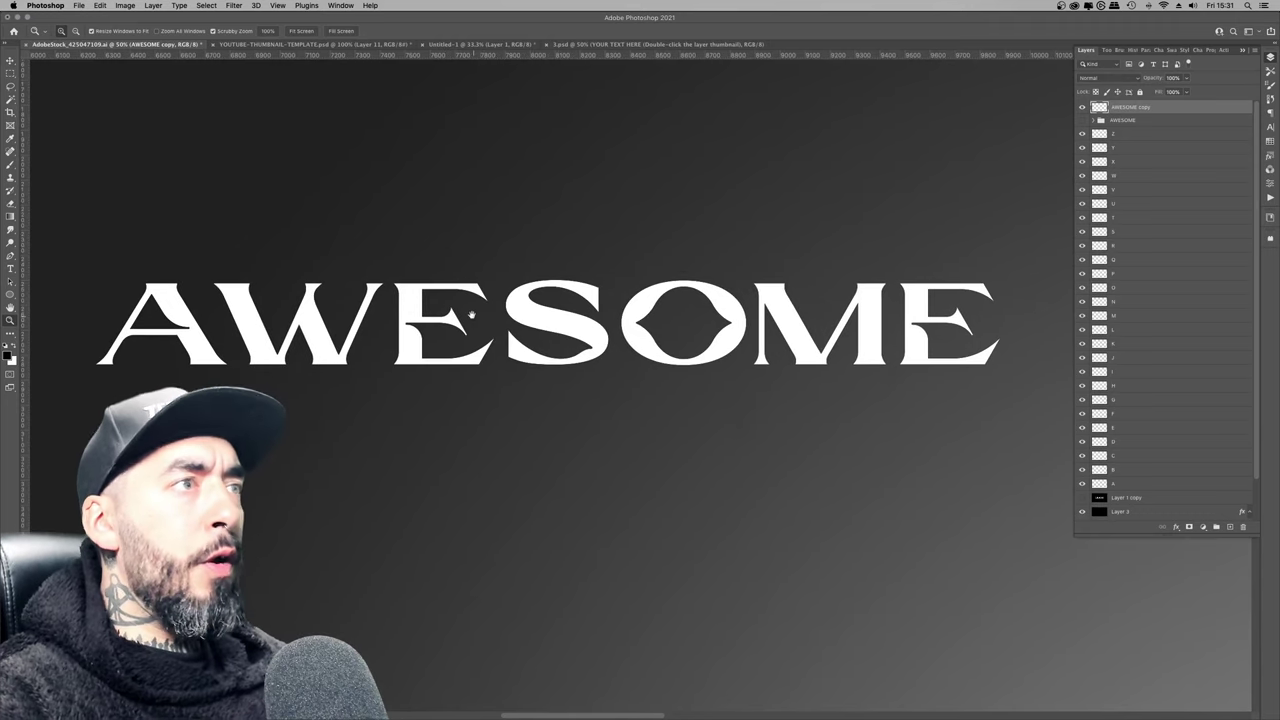
{"action": "key", "text": "super+minus"}
{"action": "key", "text": "super+minus"}
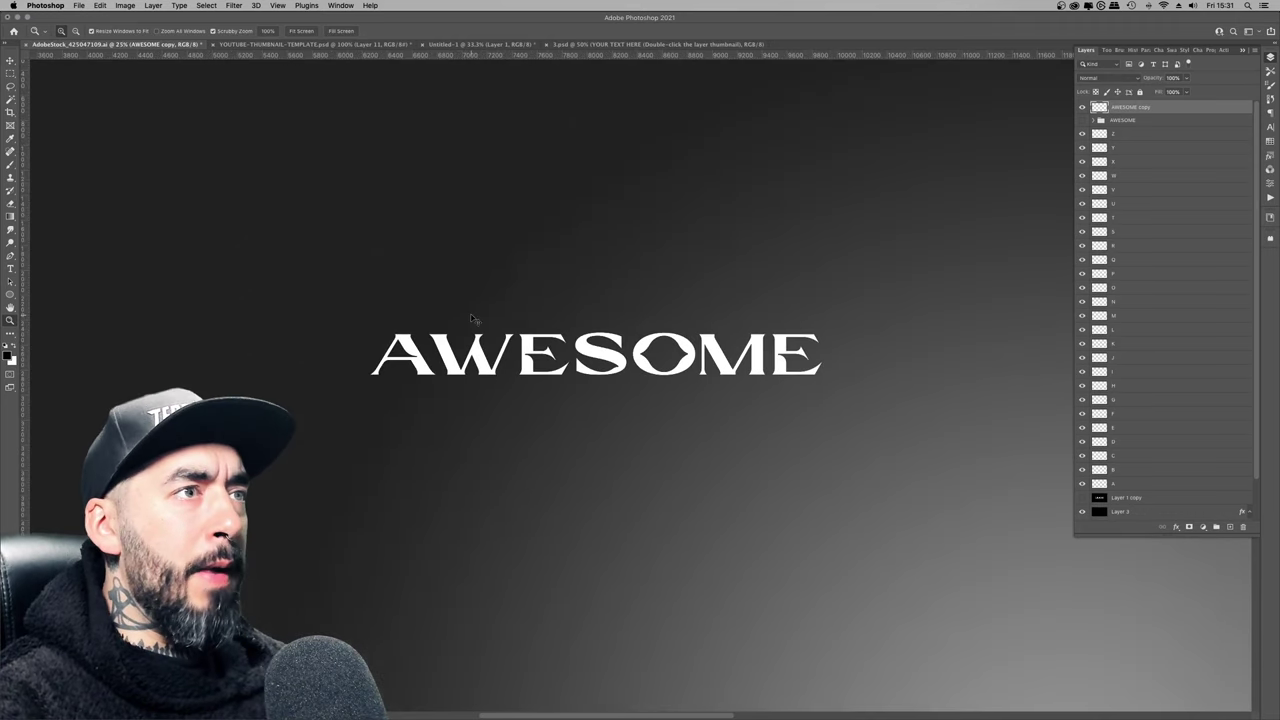
{"action": "key", "text": "super+equal"}
{"action": "key", "text": "super+equal"}
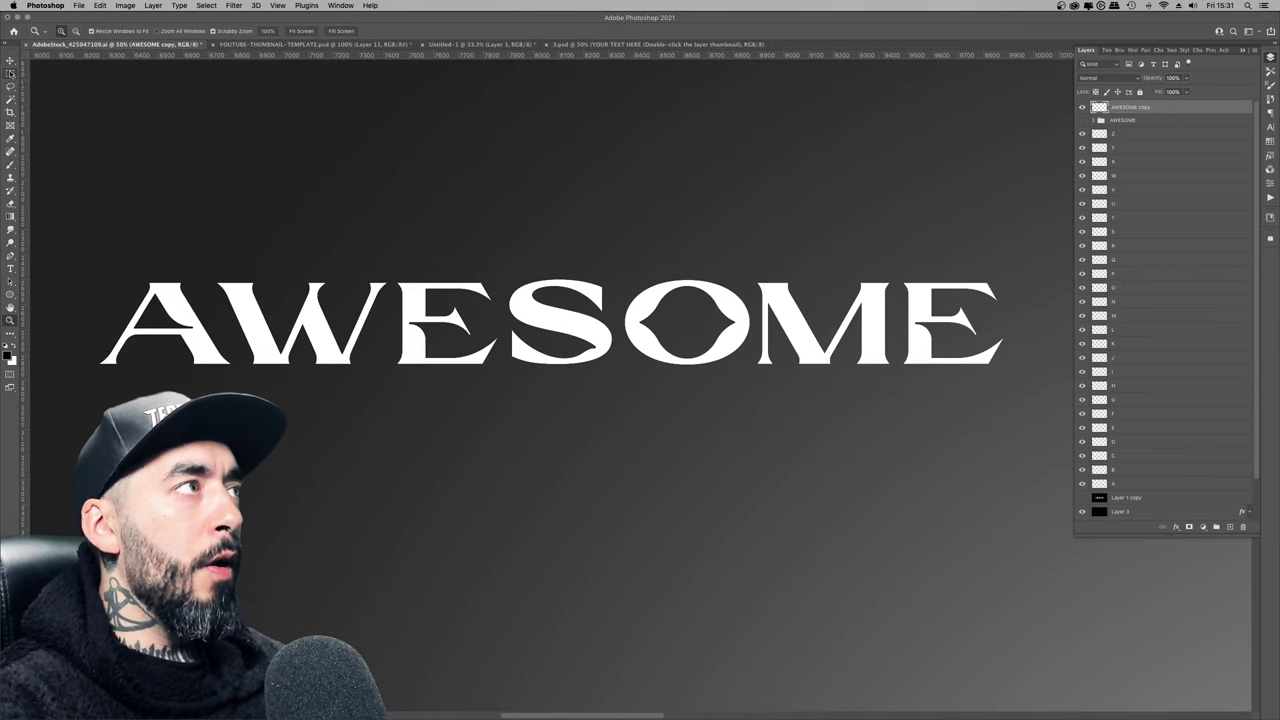
{"action": "key", "text": "m"}
{"action": "left_click_drag", "start_coordinate": [70, 209], "coordinate": [1024, 411]}
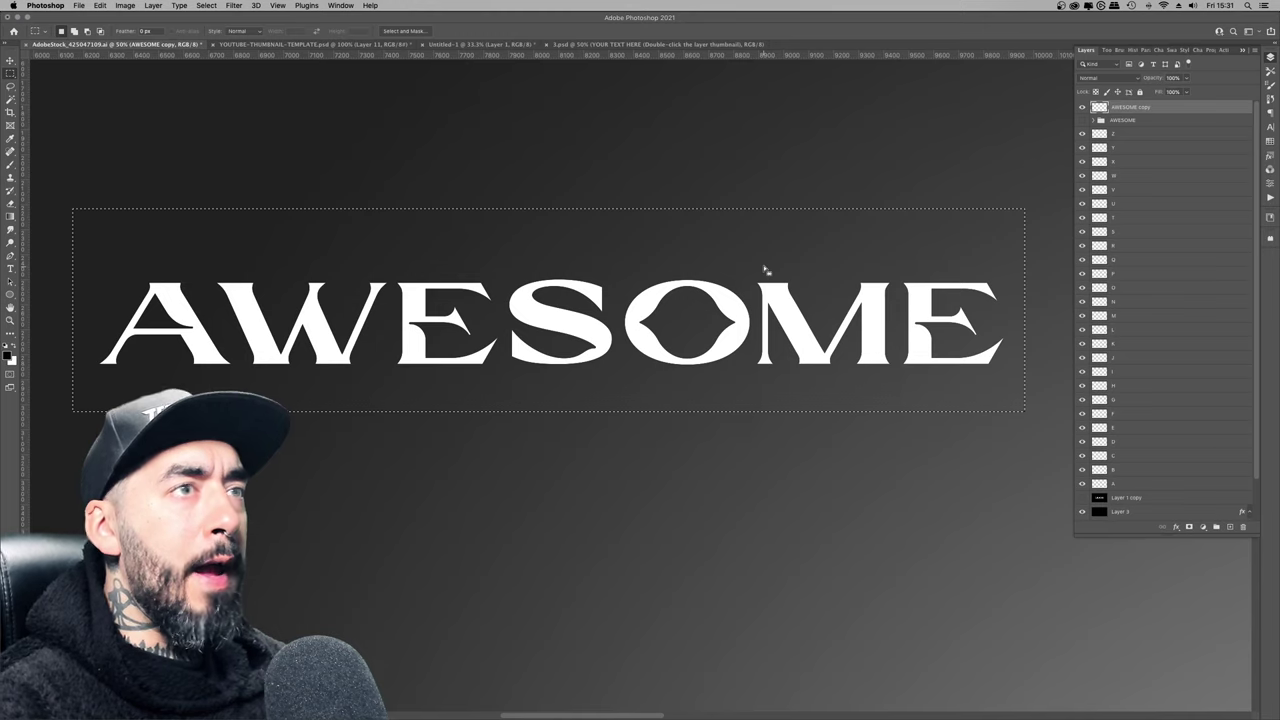
- In the 3.psd template, open the title smart object and delete its Divider layer
{"action": "left_click", "coordinate": [586, 45]}
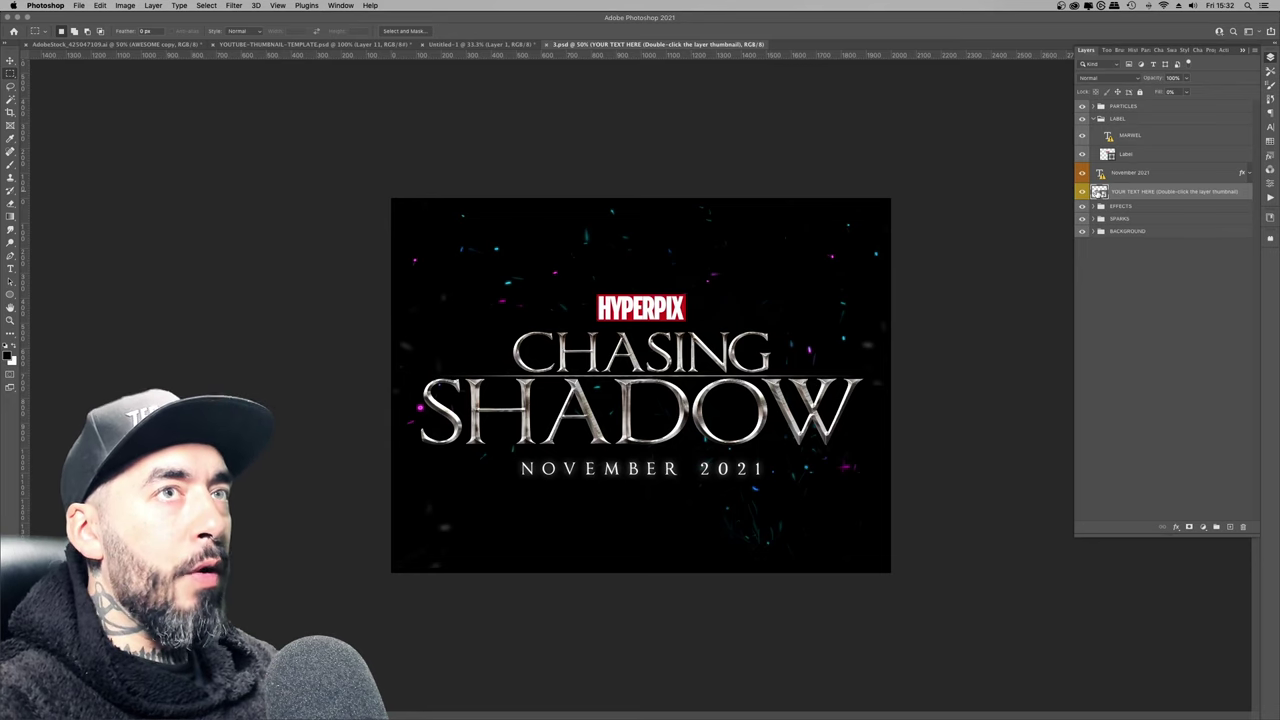
{"action": "double_click", "coordinate": [1098, 192]}
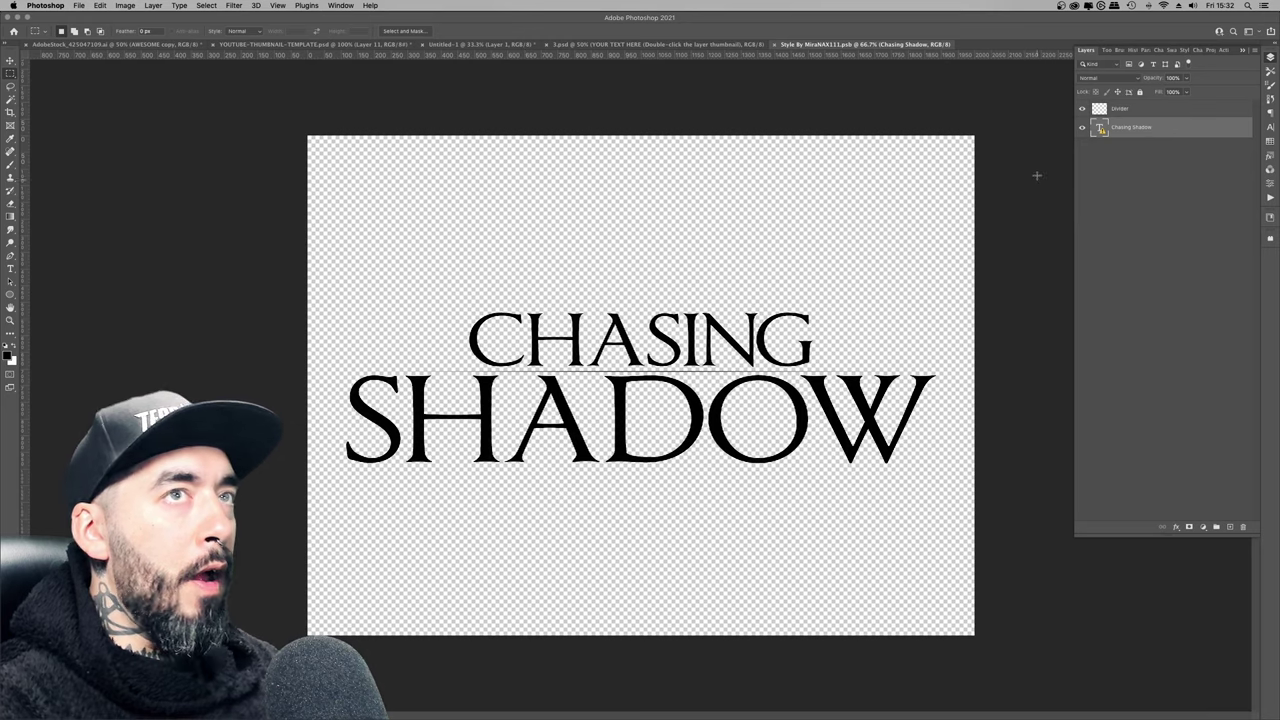
{"action": "right_click", "coordinate": [1124, 109]}
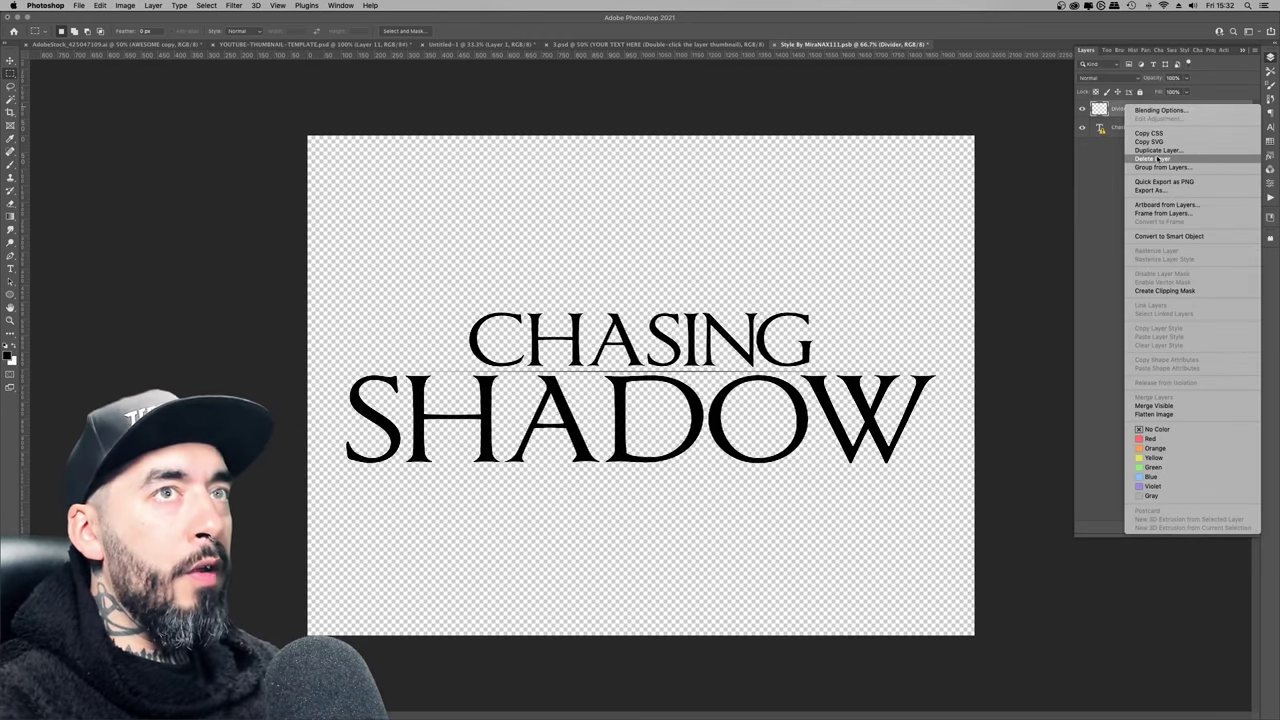
{"action": "left_click", "coordinate": [1157, 159]}
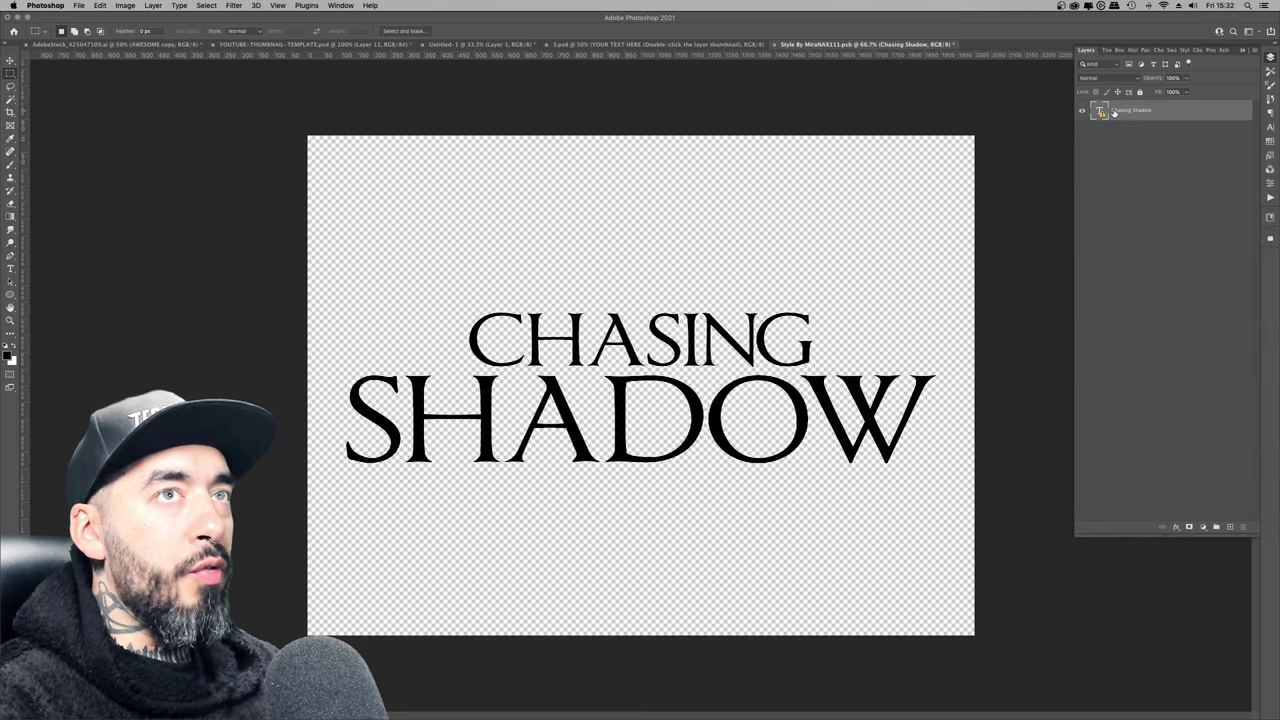
- Paste the AWESOME lettering into the smart object, invert it to black, and delete the Chasing Shadow layer
{"action": "right_click", "coordinate": [1114, 110]}
{"action": "key", "text": "Escape"}
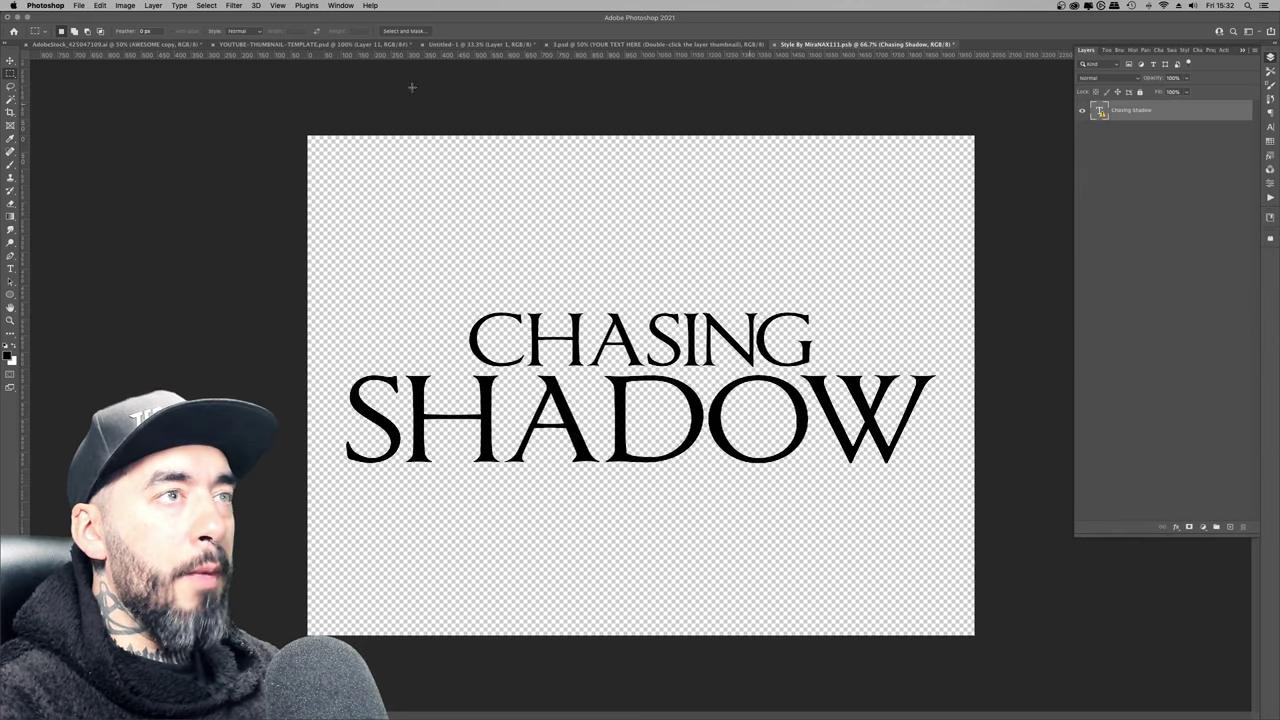
{"action": "left_click", "coordinate": [110, 44]}
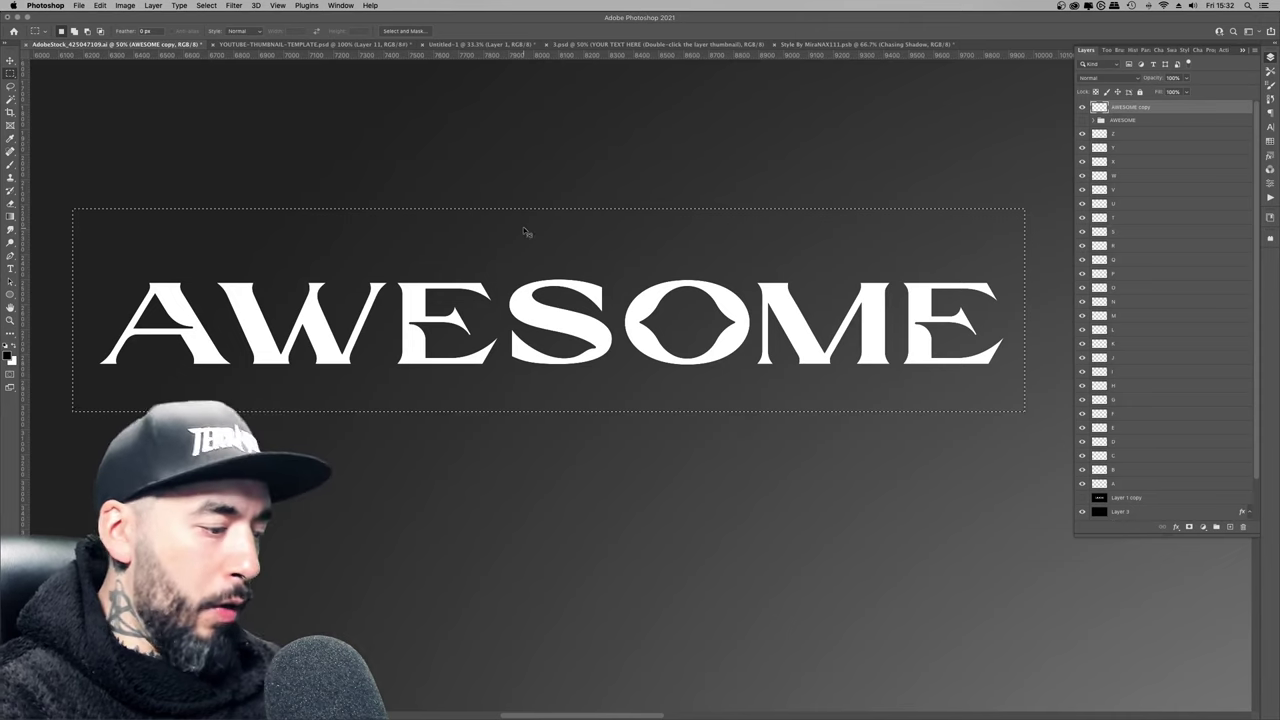
{"action": "left_click", "coordinate": [840, 45]}
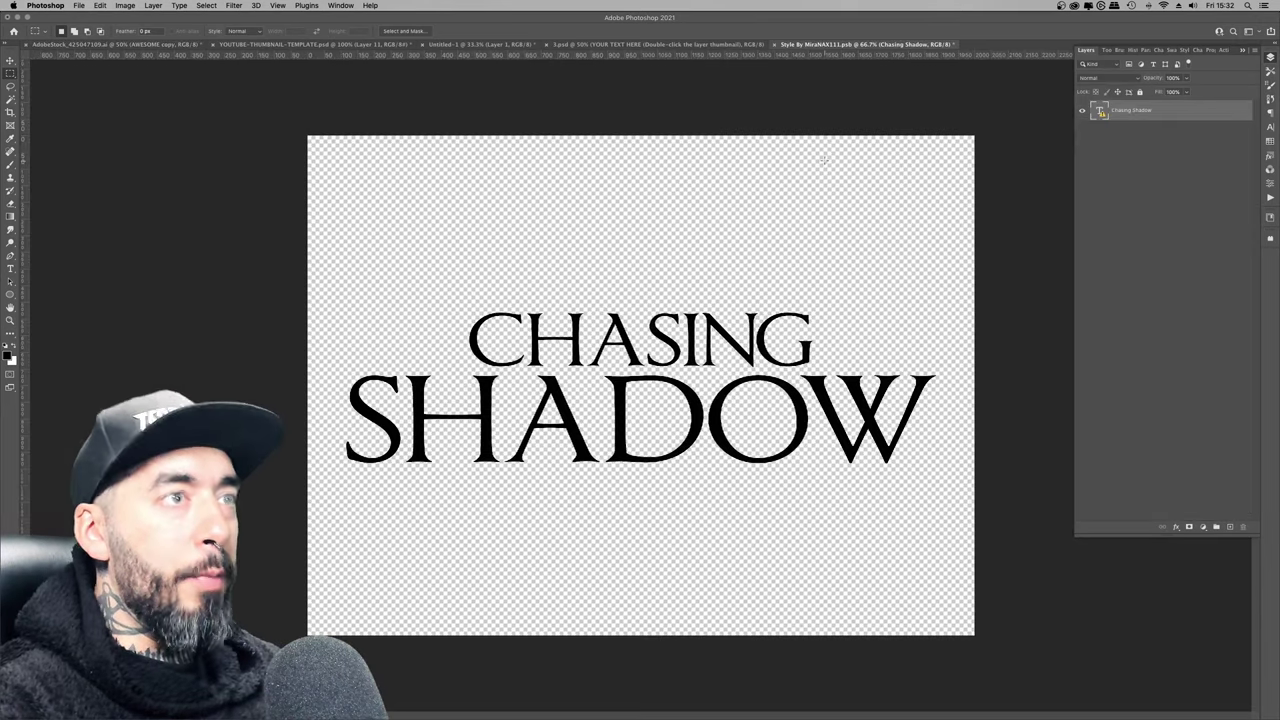
{"action": "key", "text": "super+v"}
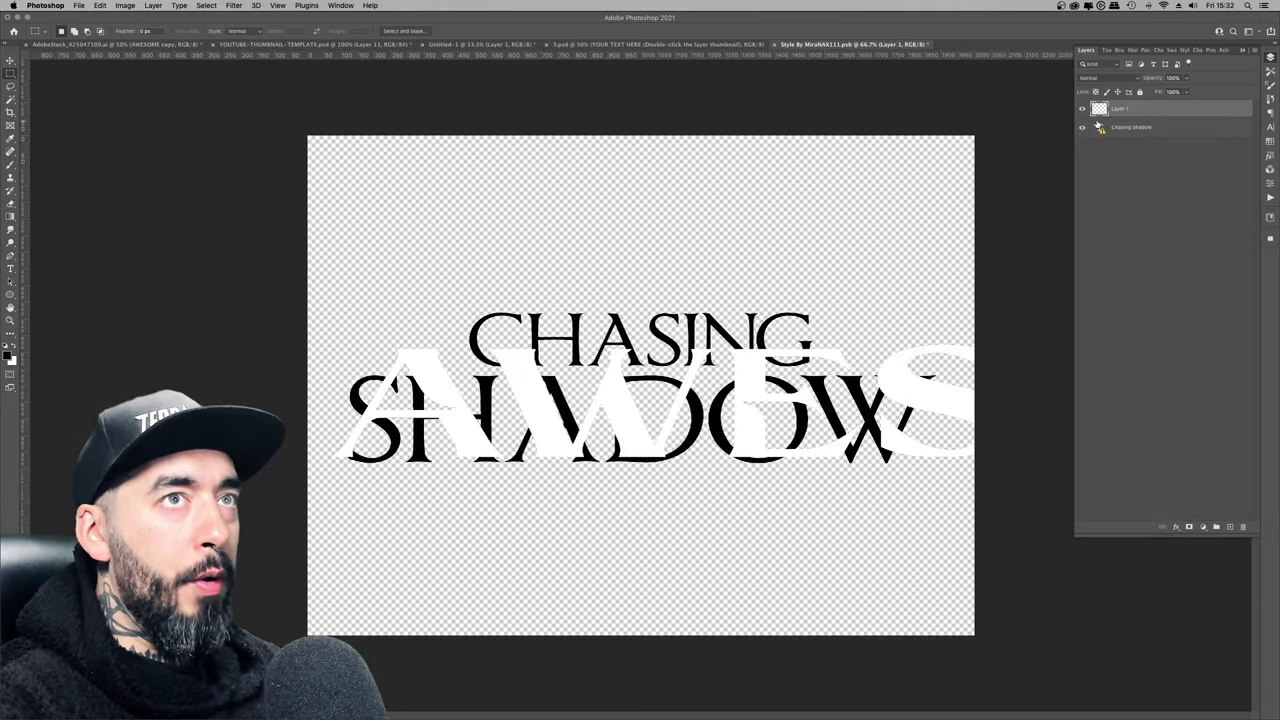
{"action": "key", "text": "super+i"}
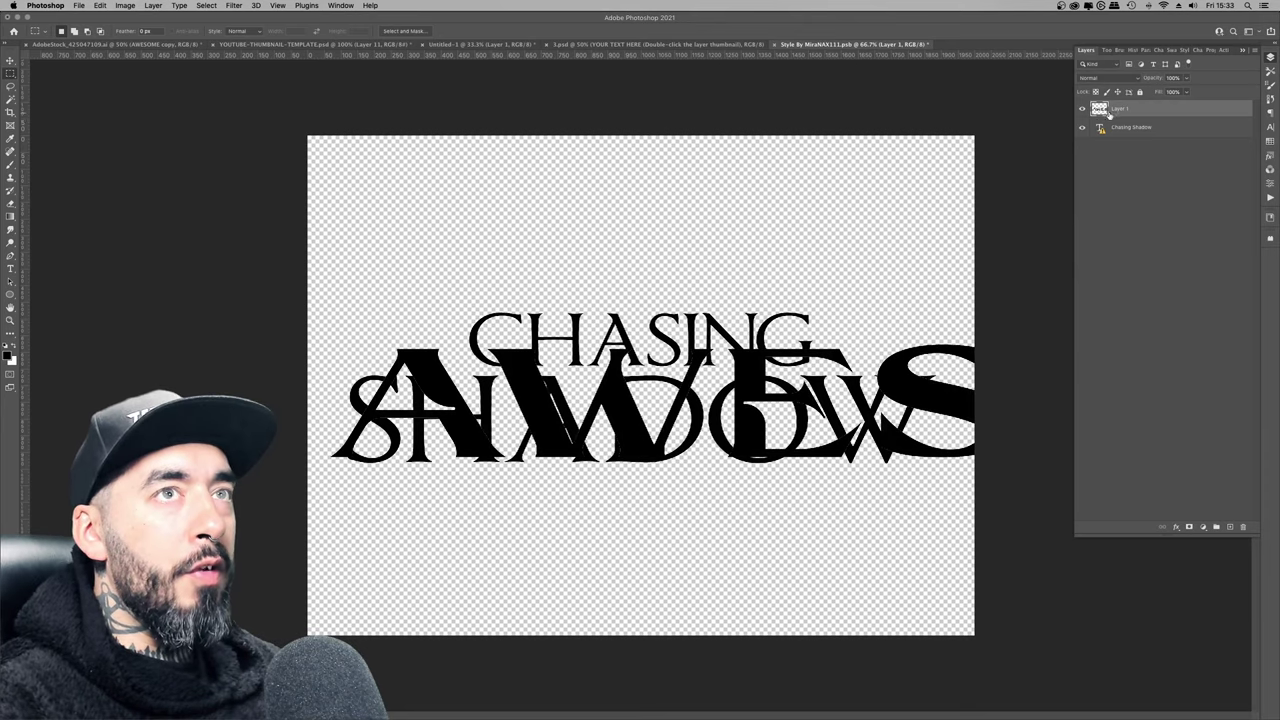
{"action": "left_click", "coordinate": [1126, 129]}
{"action": "key", "text": "Delete"}
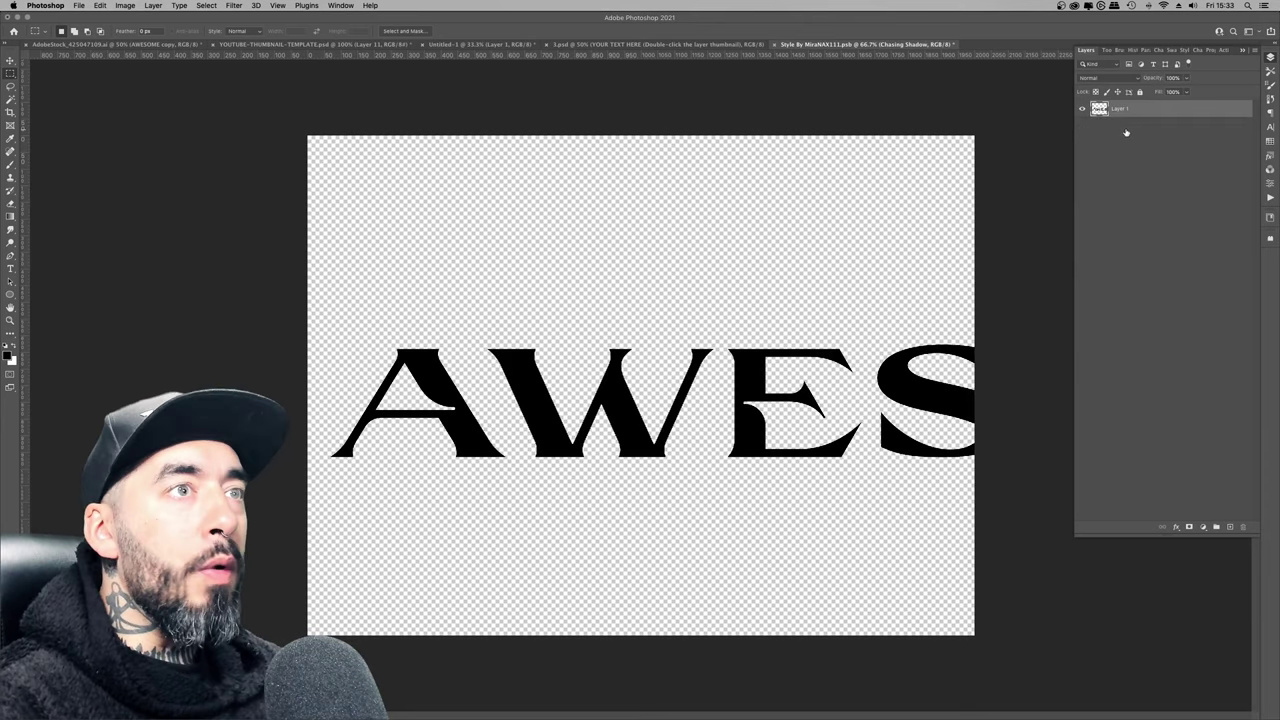
- Scale the AWESOME lettering down to fit and centre it on the canvas, lowering it slightly
{"action": "key", "text": "super+t"}
{"action": "left_click_drag", "start_coordinate": [305, 521], "coordinate": [782, 333]}
{"action": "left_click_drag", "start_coordinate": [959, 313], "coordinate": [414, 363]}
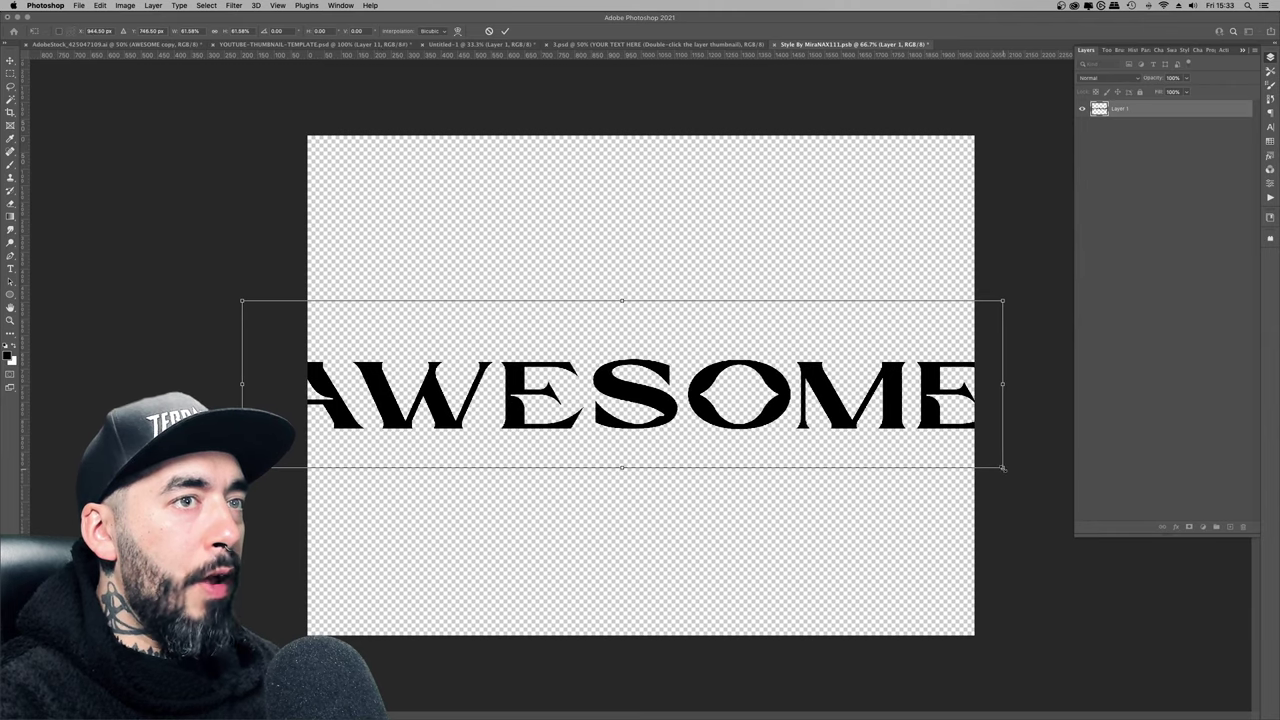
{"action": "left_click_drag", "start_coordinate": [1003, 468], "coordinate": [864, 409]}
{"action": "left_click_drag", "start_coordinate": [768, 405], "coordinate": [842, 409]}
{"action": "key", "text": "Return"}
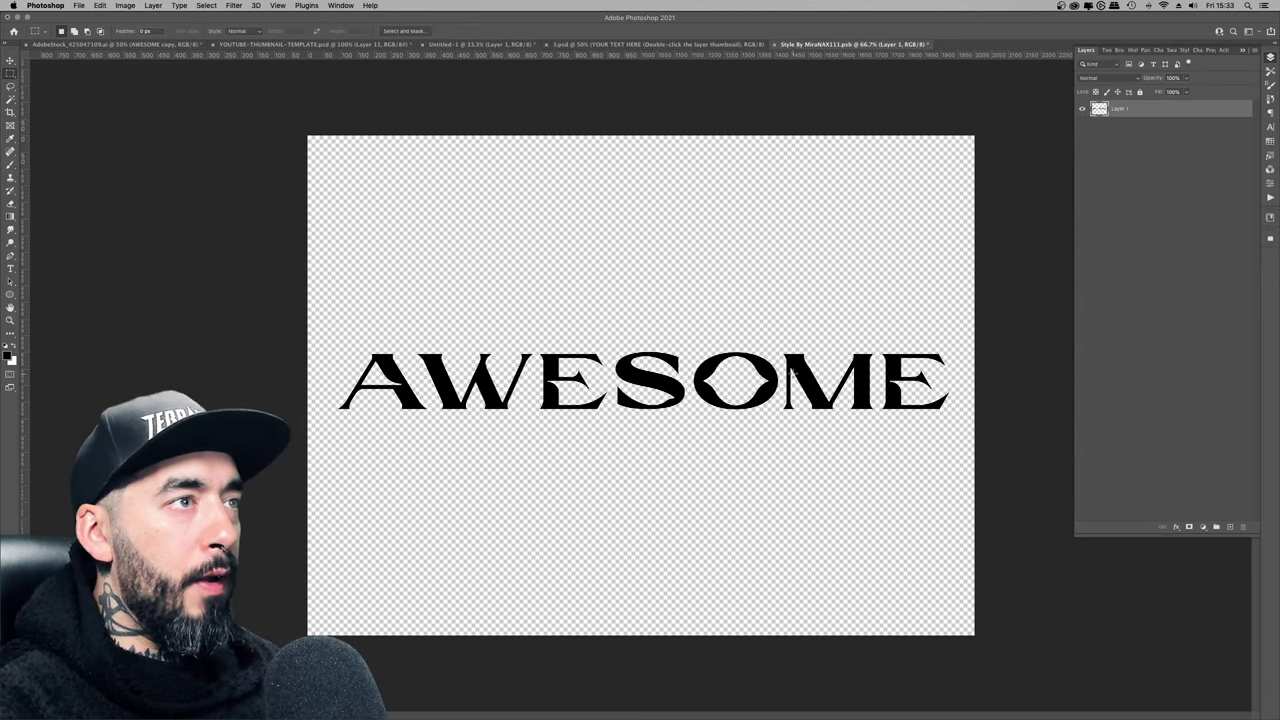
{"action": "key", "text": "v"}
{"action": "left_click_drag", "start_coordinate": [747, 382], "coordinate": [722, 388]}
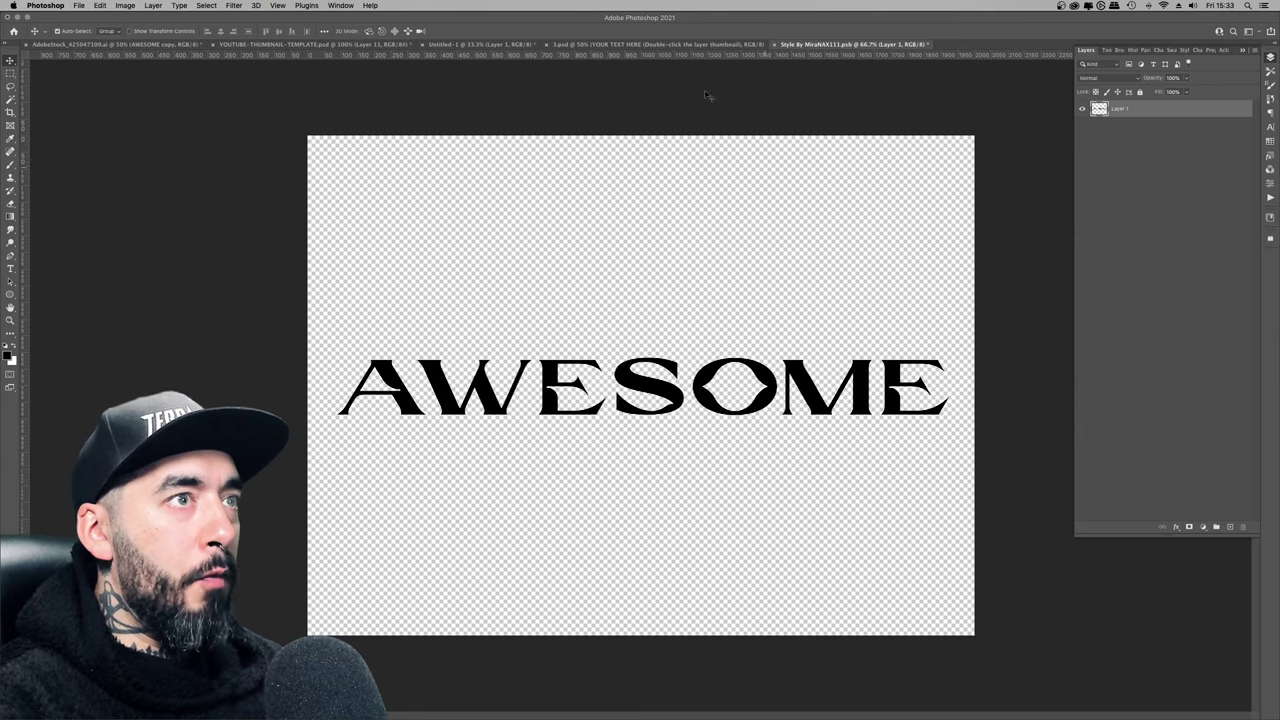
- Save and close the smart object contents, returning to the Chasing Shadow template
{"action": "left_click", "coordinate": [775, 45]}
{"action": "left_click", "coordinate": [722, 231]}
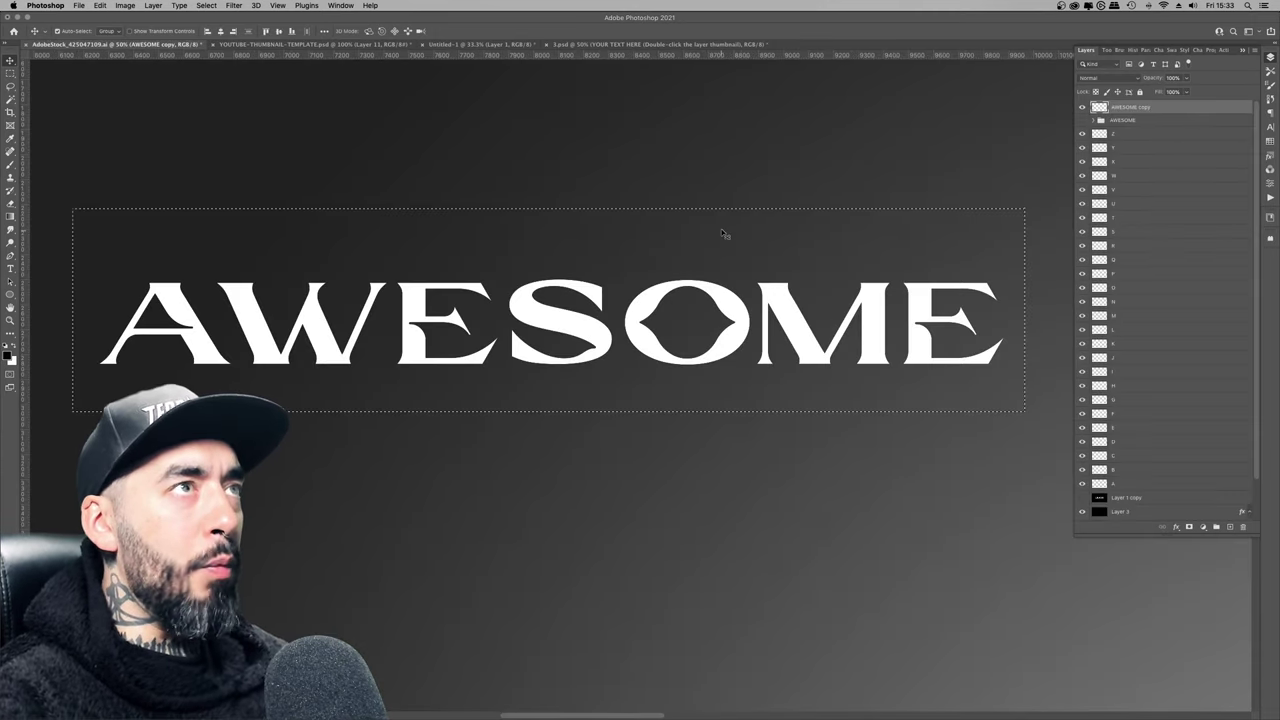
{"action": "left_click", "coordinate": [658, 45]}
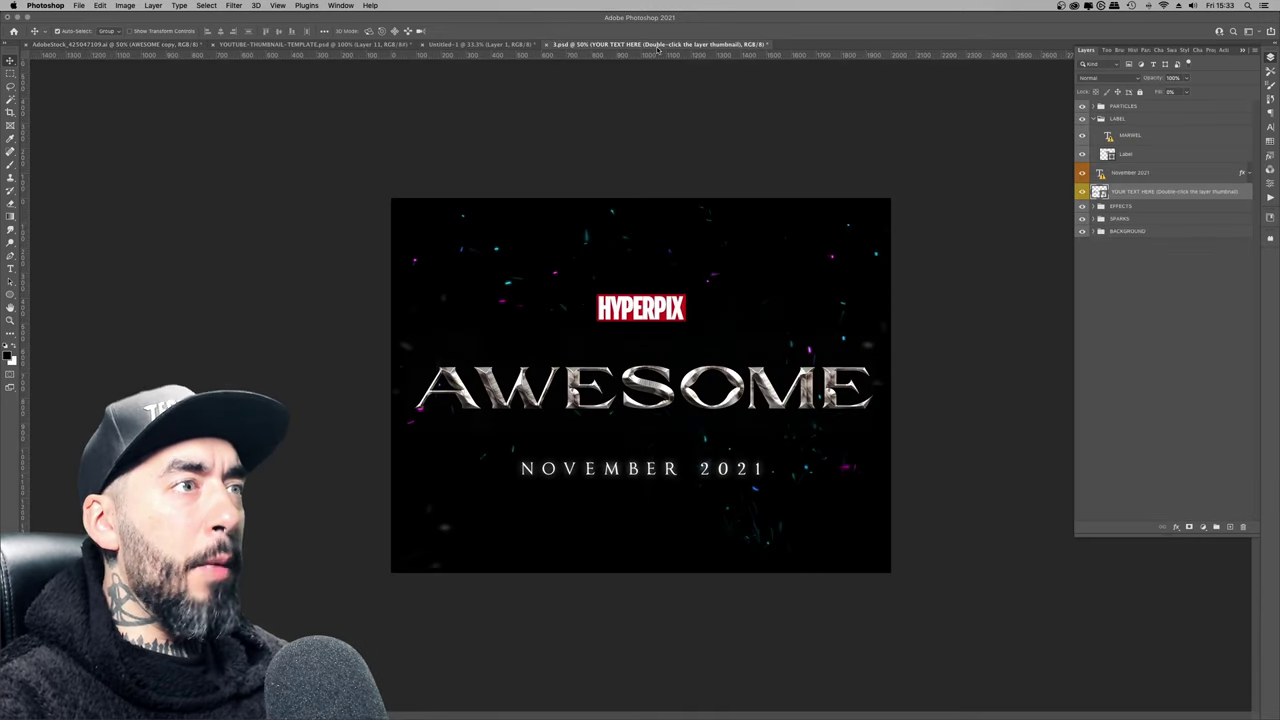
- Hide the HYPERPIX label, Background and November 2021 layers, then select the SPARKS group
{"action": "left_click", "coordinate": [1095, 120]}
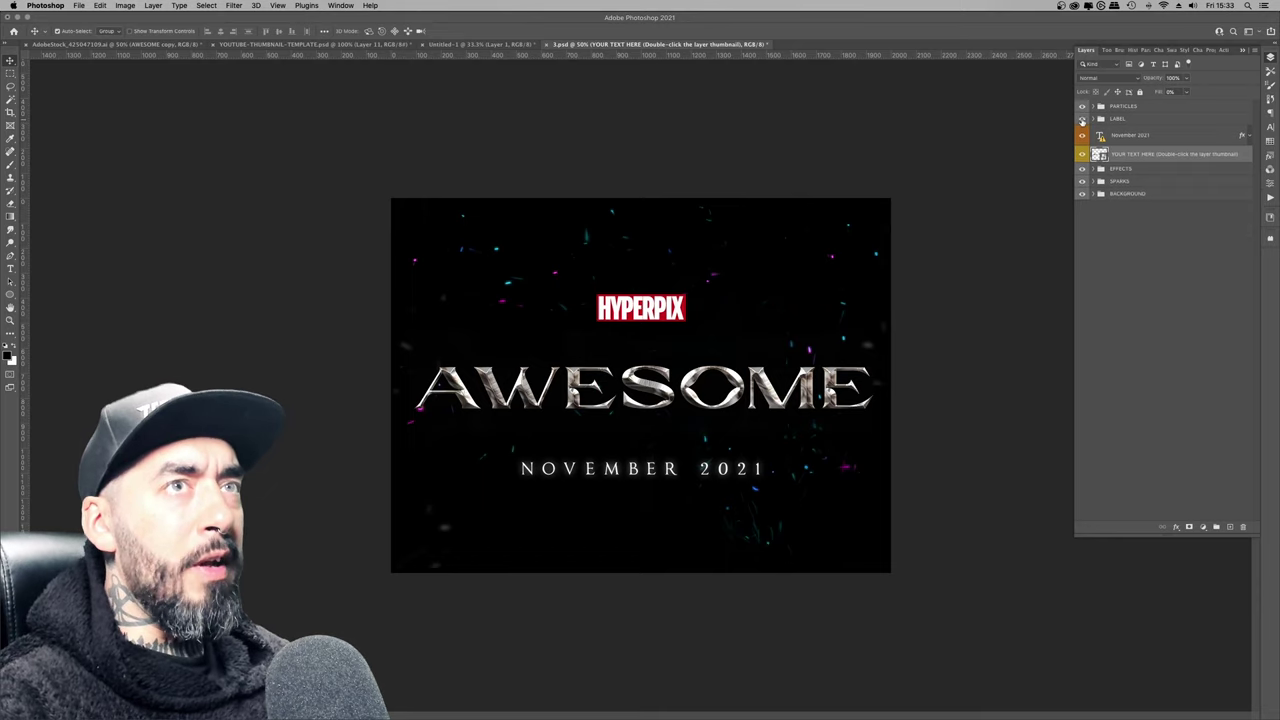
{"action": "left_click", "coordinate": [1081, 118]}
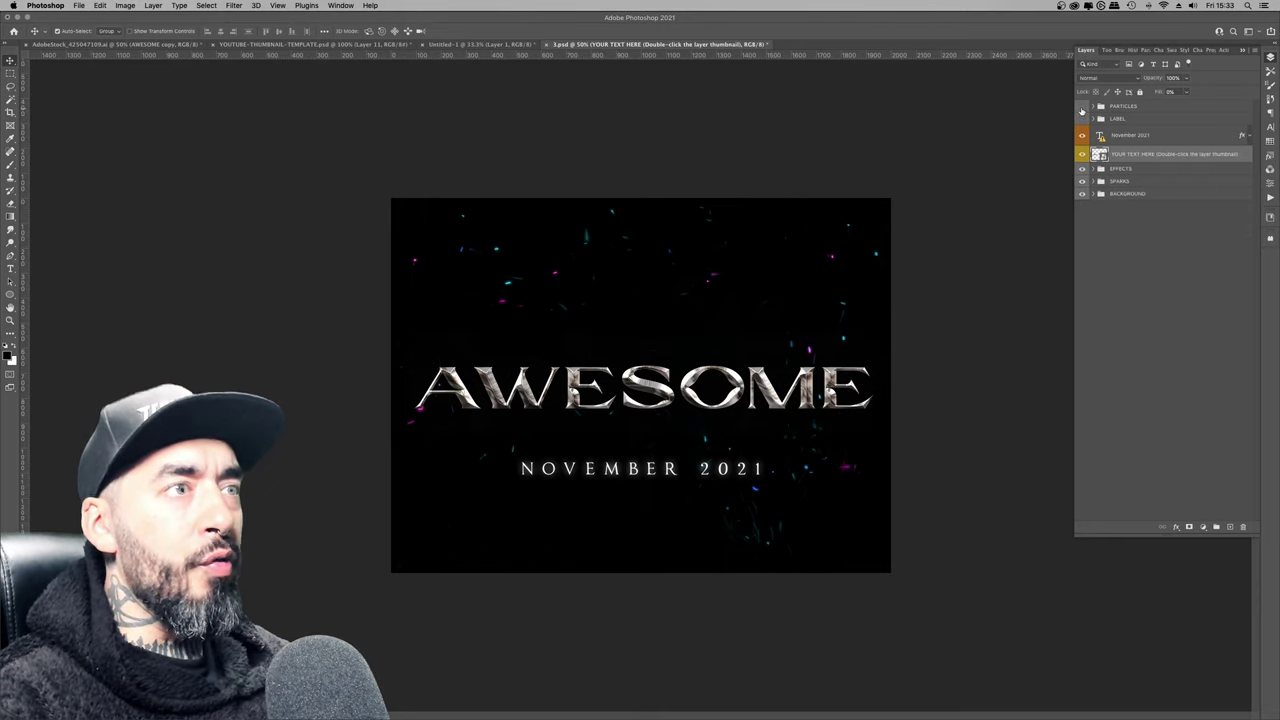
{"action": "left_click", "coordinate": [1081, 170]}
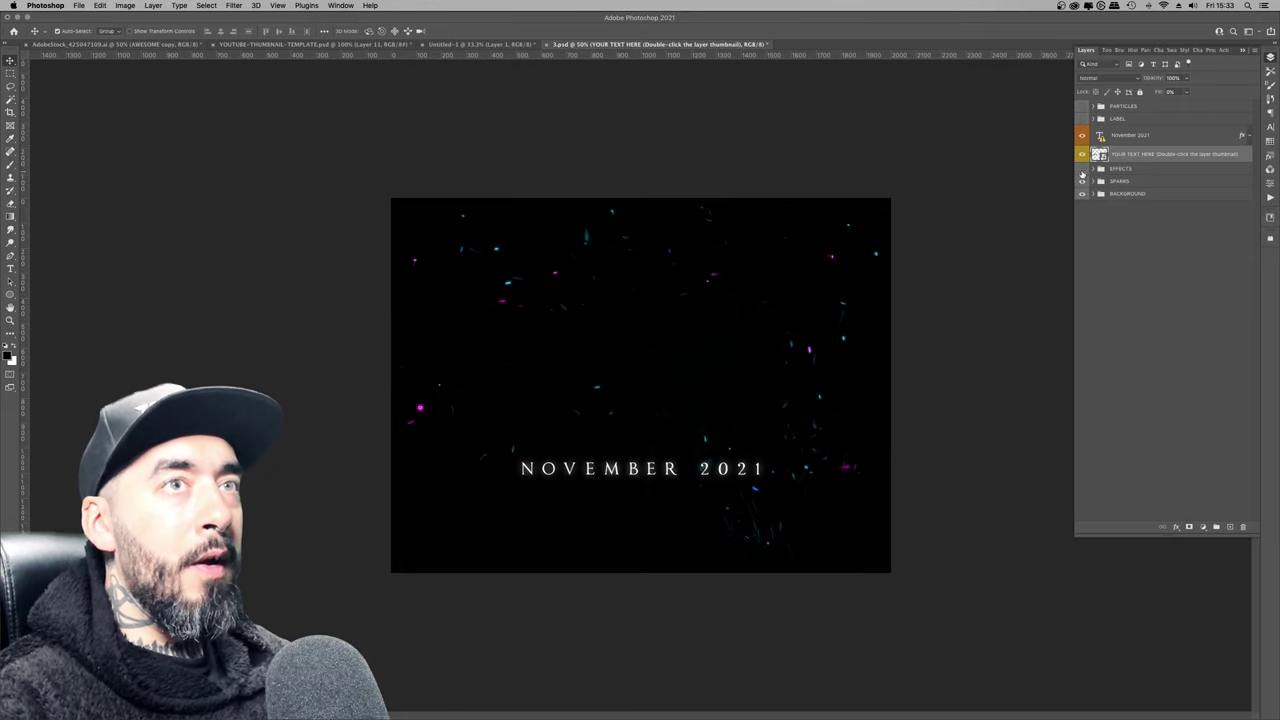
{"action": "left_click", "coordinate": [1081, 180]}
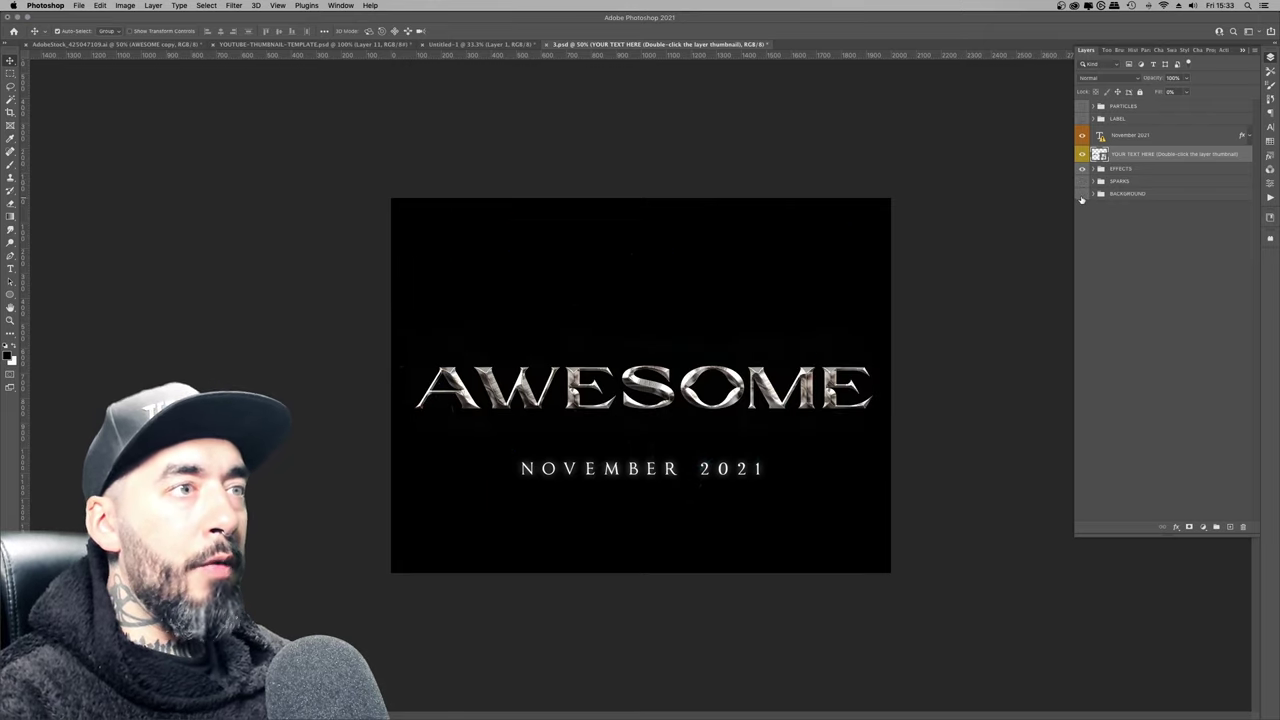
{"action": "left_click", "coordinate": [1081, 198]}
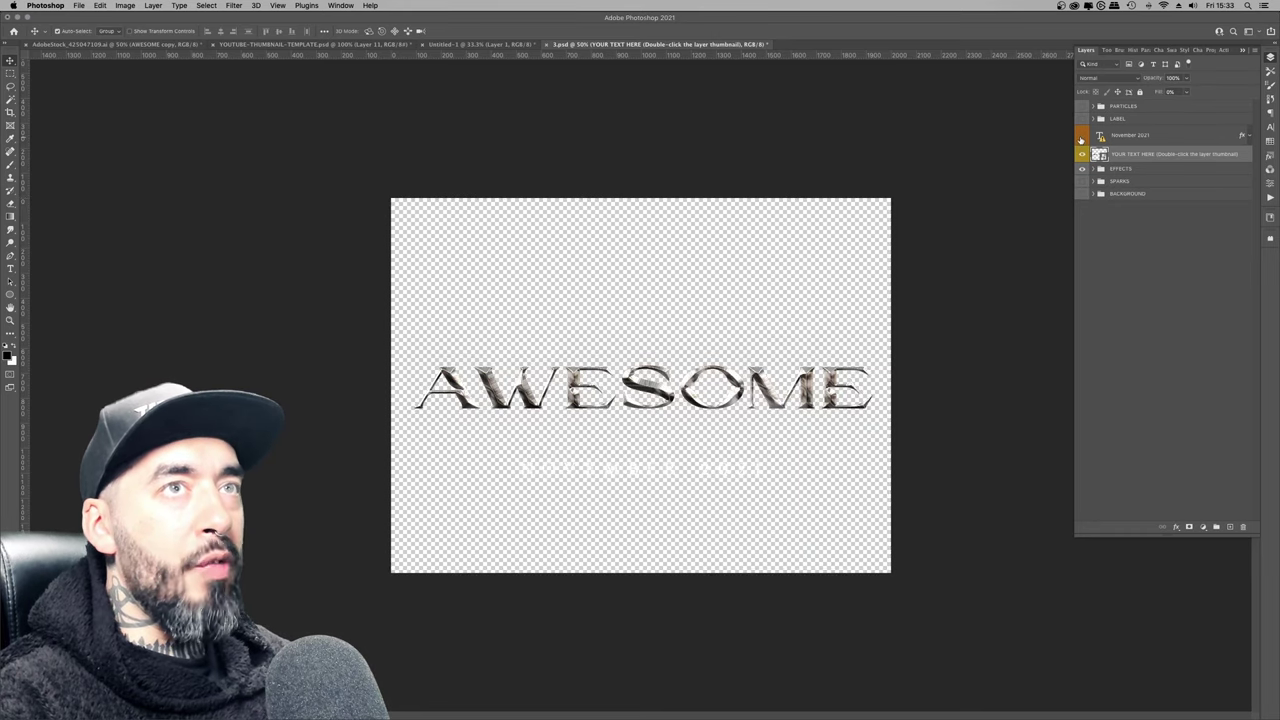
{"action": "left_click", "coordinate": [1081, 155]}
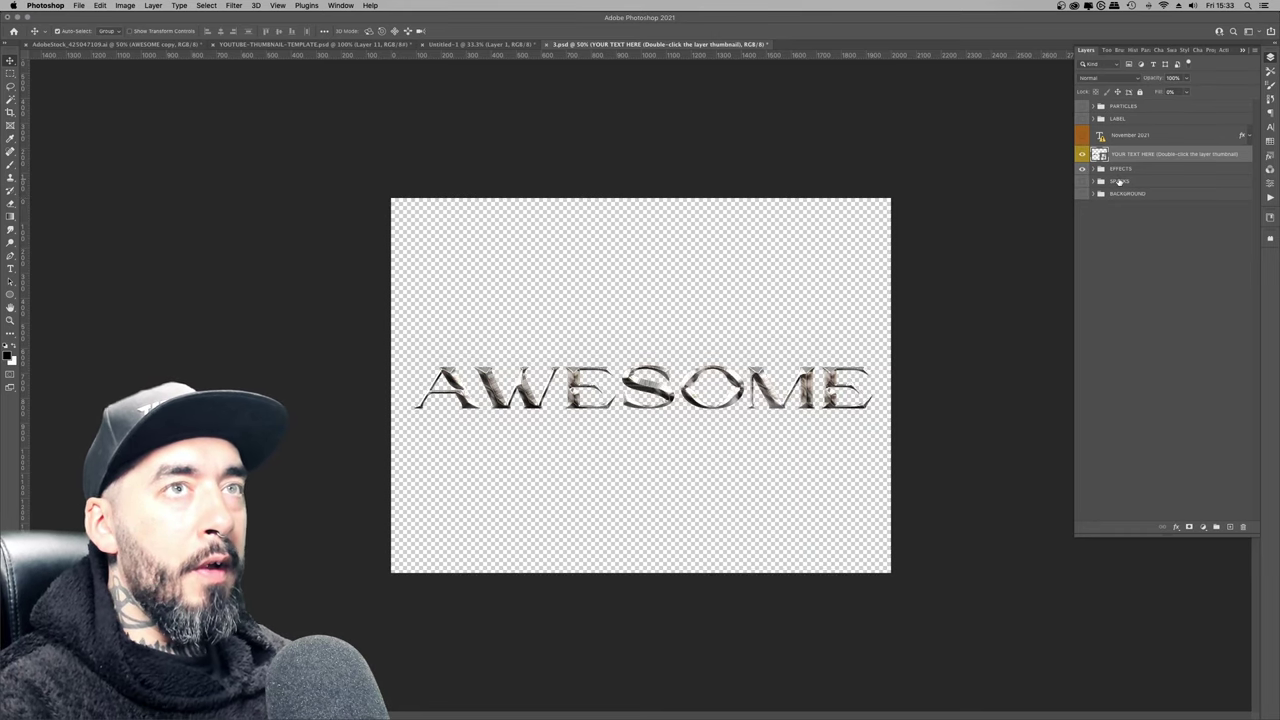
{"action": "left_click", "coordinate": [1119, 182]}
- Add a new Layer 1 above SPARKS and fill the whole canvas with black
{"action": "key", "text": "super+shift+n"}
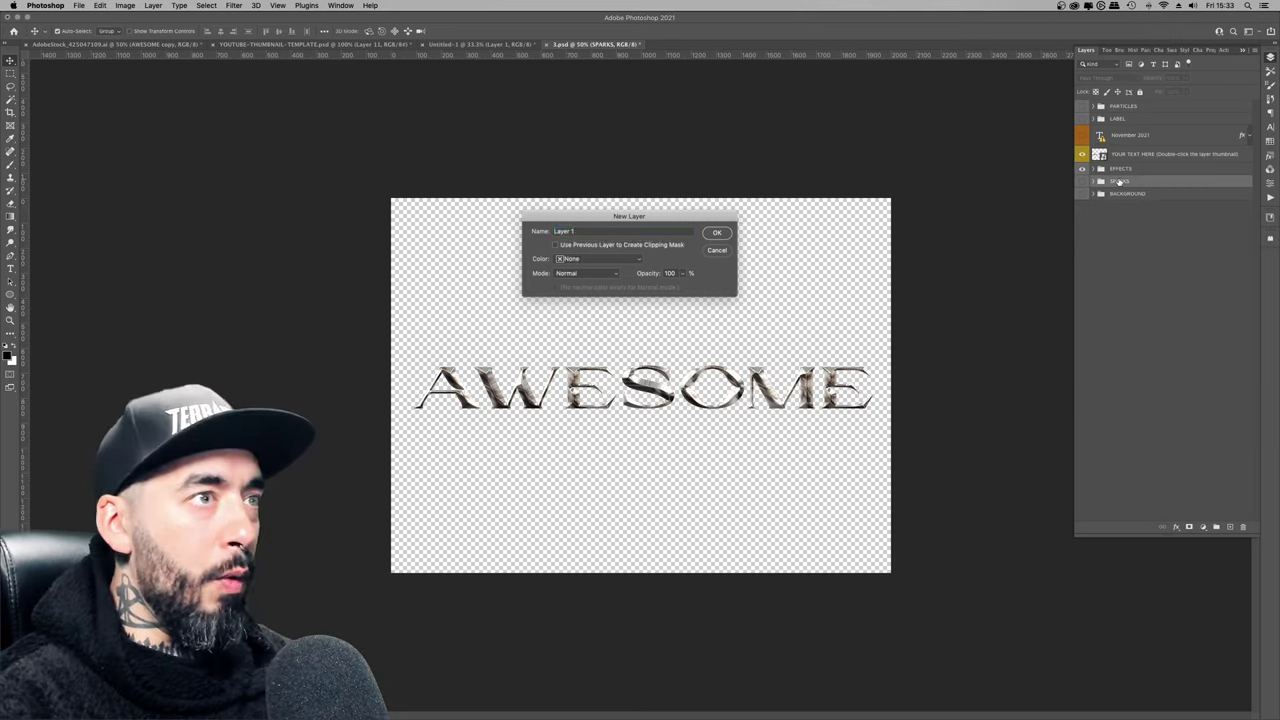
{"action": "key", "text": "Return"}
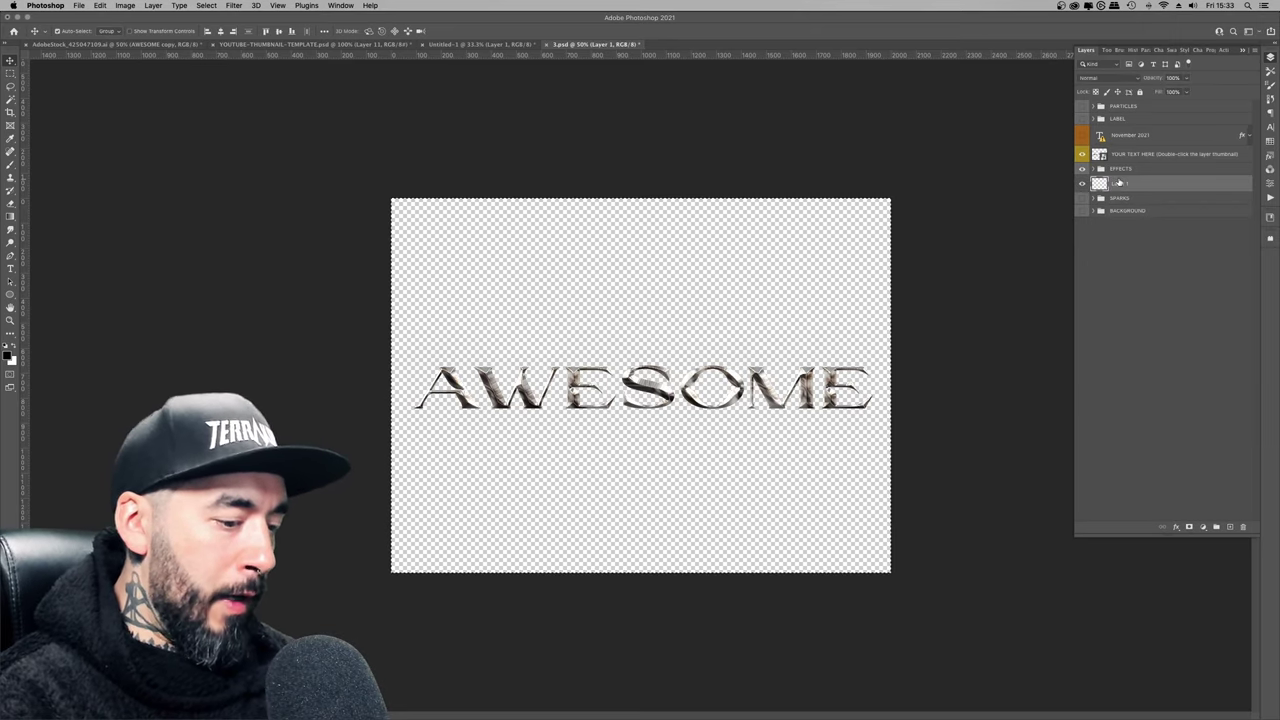
{"action": "key", "text": "super+a"}
{"action": "key", "text": "alt+BackSpace"}
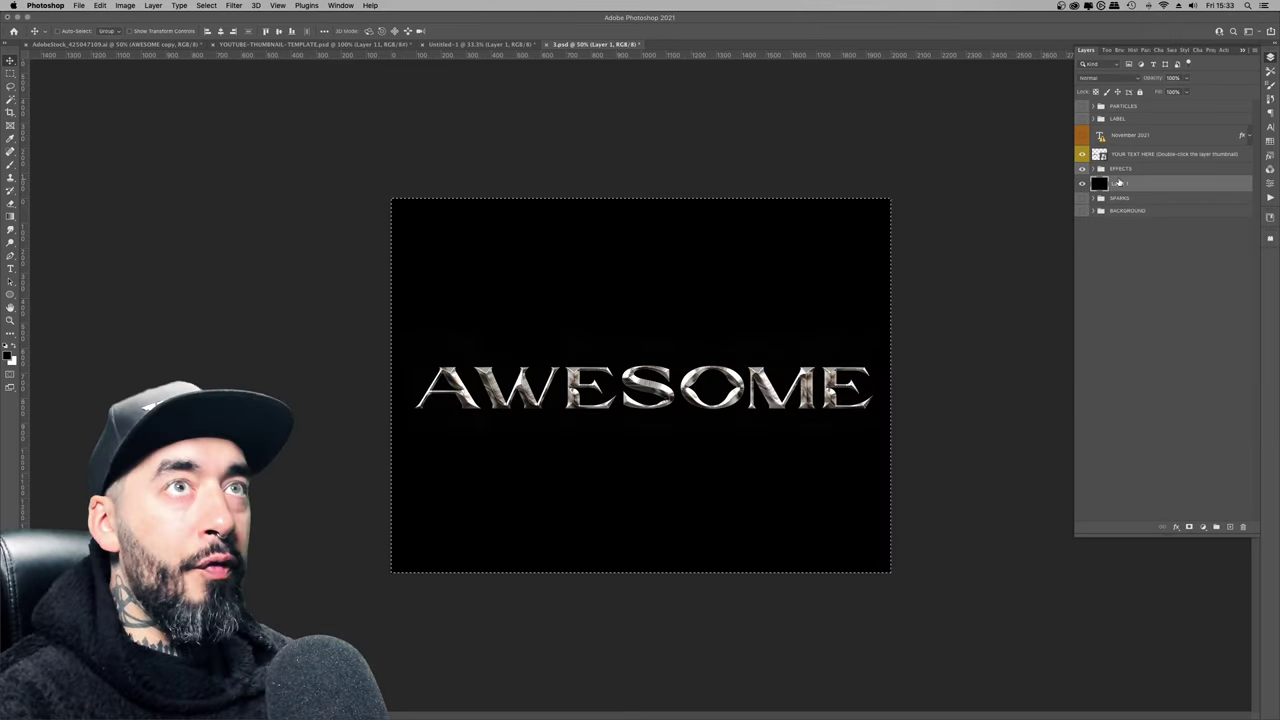
{"action": "key", "text": "super+d"}
- Zoom in on the chrome letters, then fit the whole document on screen
{"action": "left_click", "coordinate": [10, 320]}
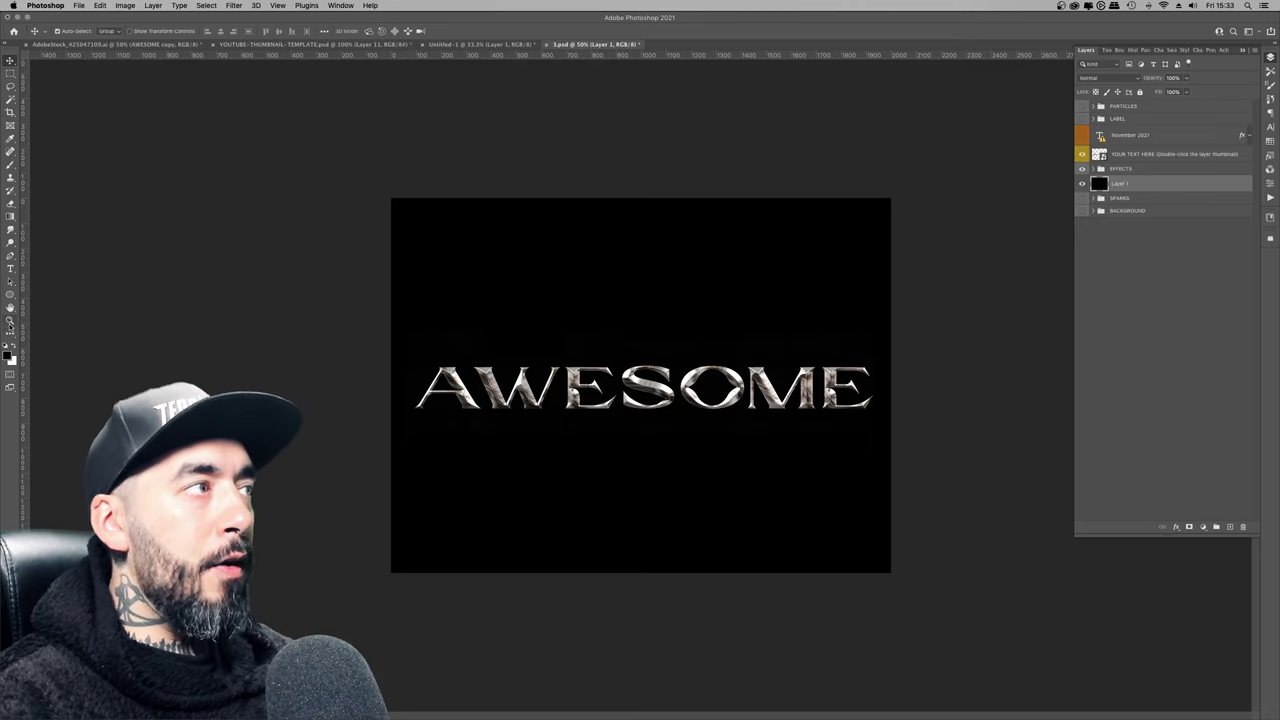
{"action": "left_click", "coordinate": [635, 395]}
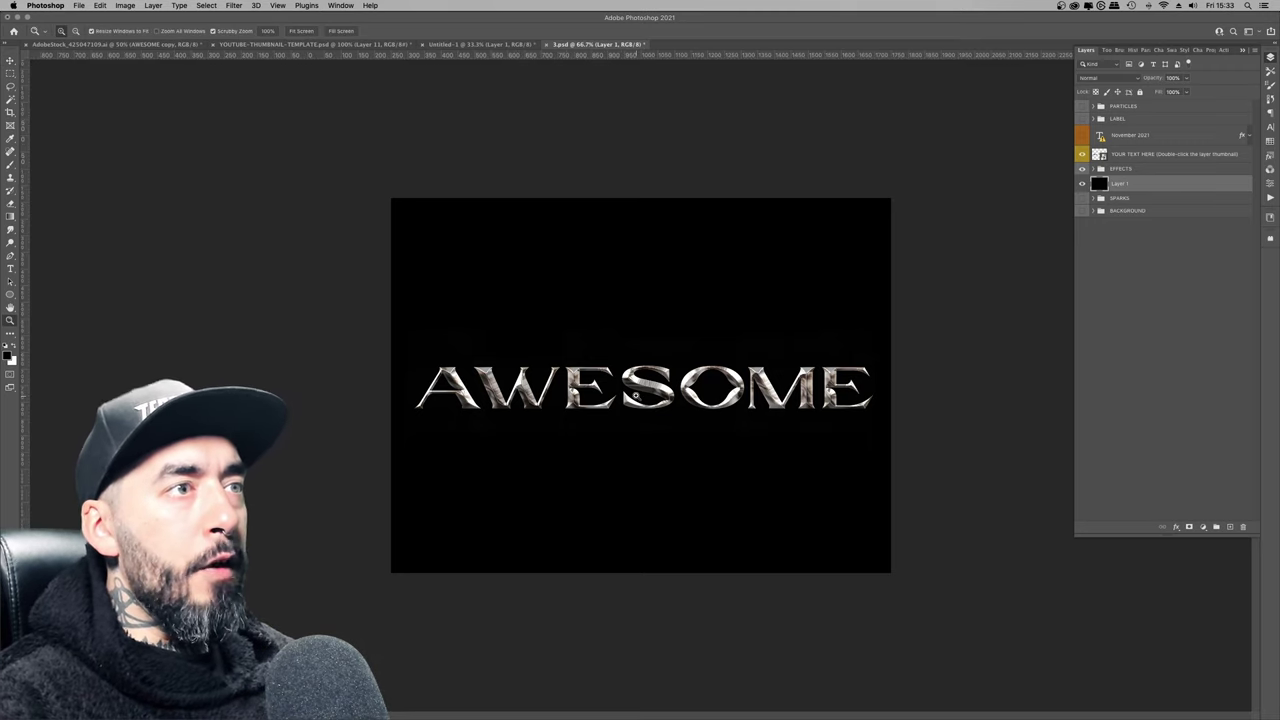
{"action": "left_click", "coordinate": [641, 387]}
{"action": "left_click", "coordinate": [641, 388]}
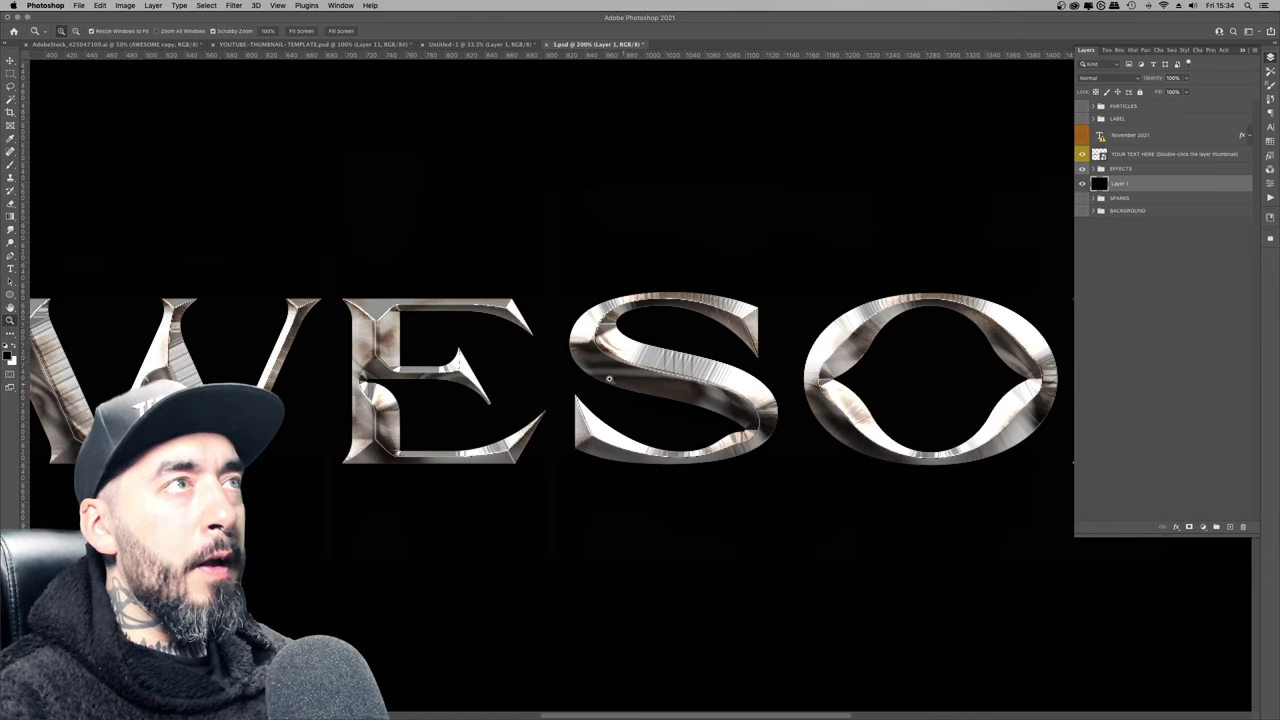
{"action": "right_click", "coordinate": [588, 370]}
{"action": "left_click", "coordinate": [592, 362]}
- Step the zoom to 50%, then 100% on AWESOME, and switch to Adobe Stock
{"action": "right_click", "coordinate": [655, 320]}
{"action": "left_click", "coordinate": [662, 358]}
{"action": "right_click", "coordinate": [642, 328]}
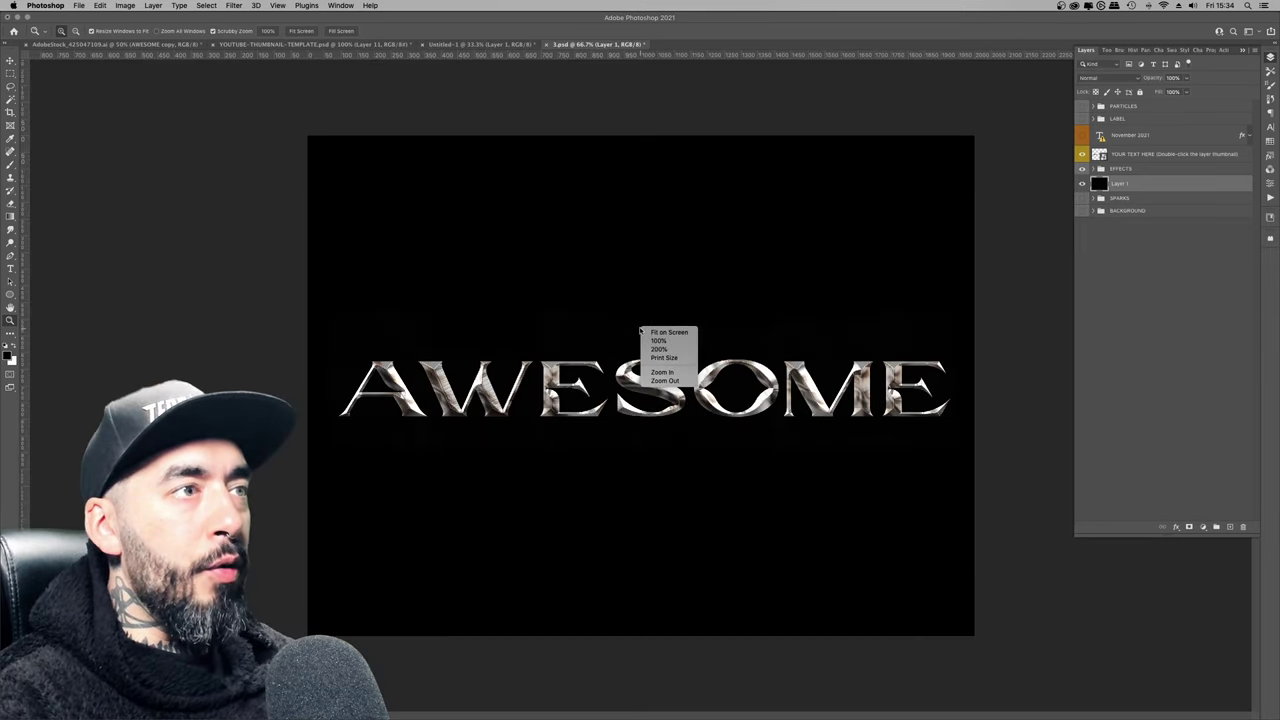
{"action": "left_click", "coordinate": [665, 380]}
{"action": "left_click", "coordinate": [646, 390]}
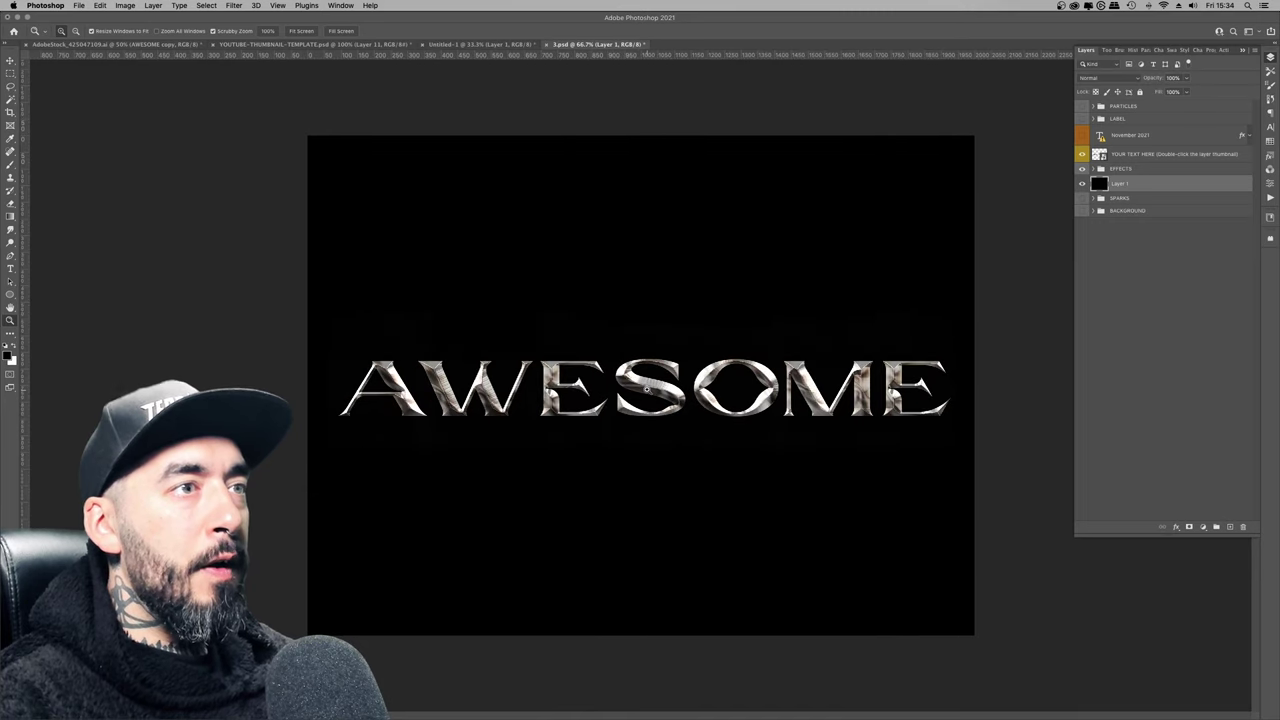
{"action": "left_click", "coordinate": [646, 390]}
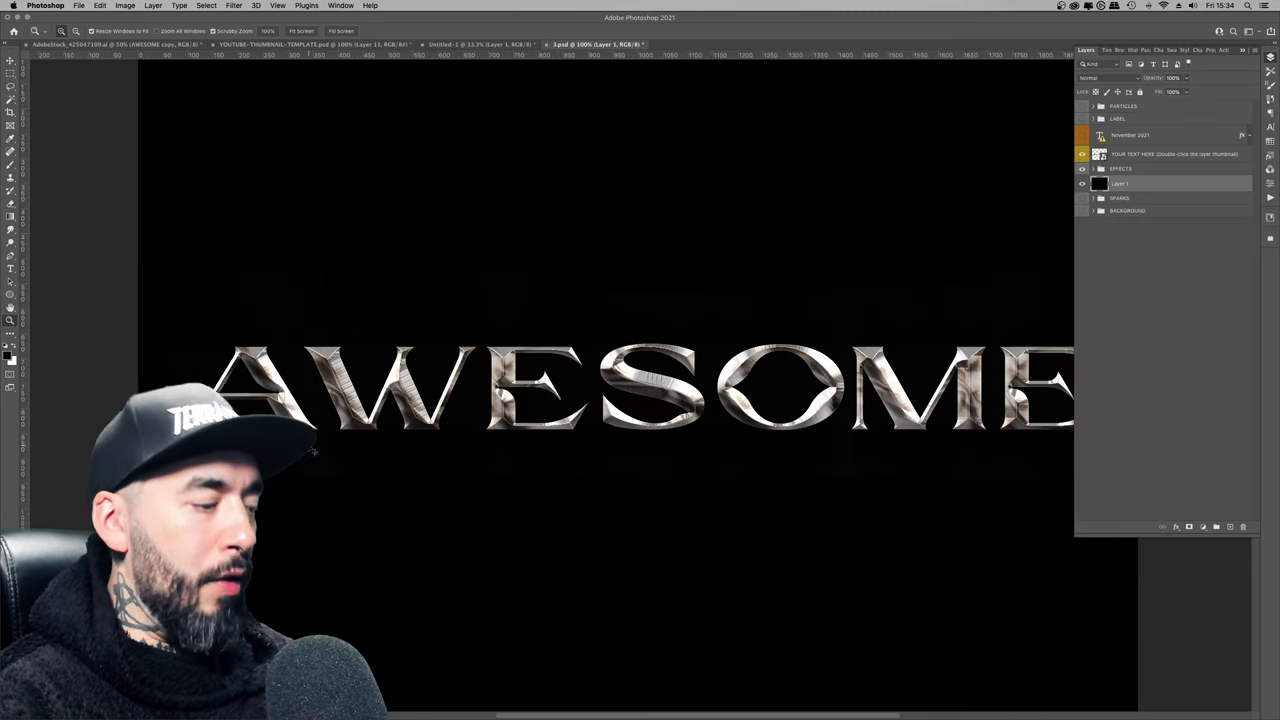
{"action": "key", "text": "super+Tab"}
{"action": "key", "text": "Tab"}
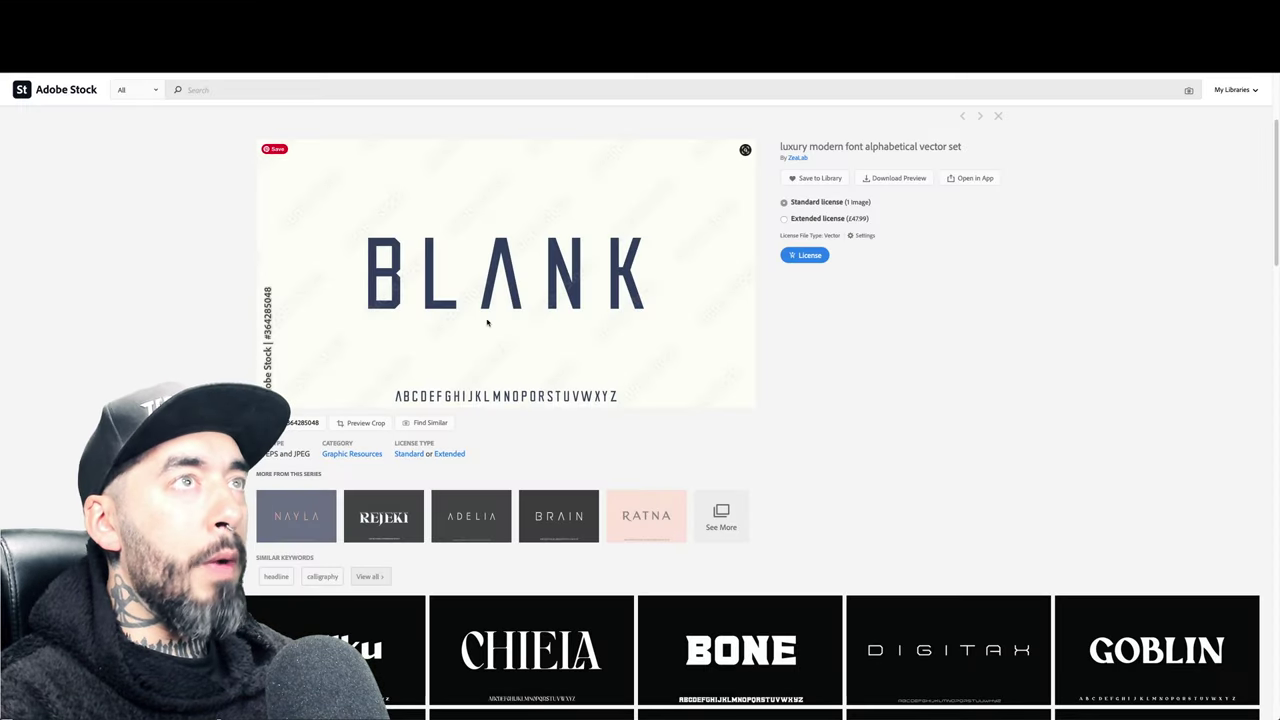
- Scroll up and down the Adobe Stock alphabet font thumbnails, then return to Photoshop
{"action": "scroll", "coordinate": [487, 322], "scroll_direction": "down", "scroll_amount": 1}
{"action": "scroll", "coordinate": [487, 322], "scroll_direction": "up", "scroll_amount": 2}
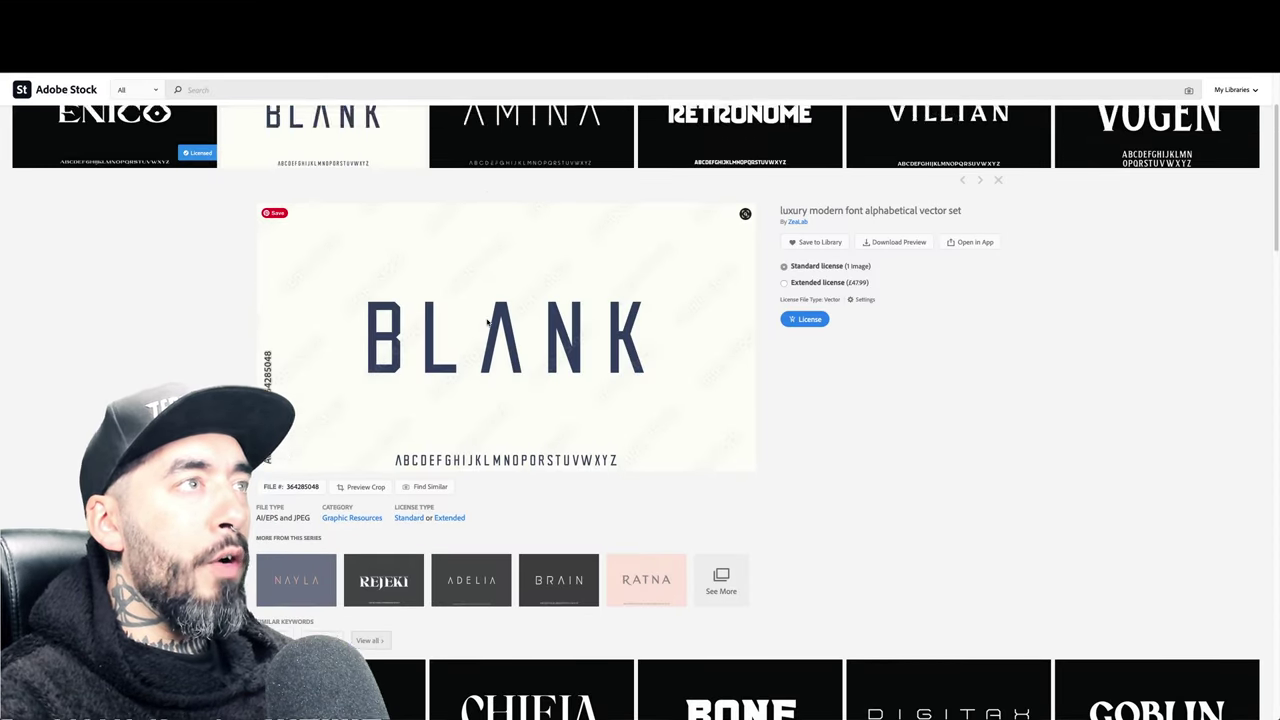
{"action": "scroll", "coordinate": [487, 322], "scroll_direction": "up", "scroll_amount": 1}
{"action": "scroll", "coordinate": [487, 322], "scroll_direction": "down", "scroll_amount": 6}
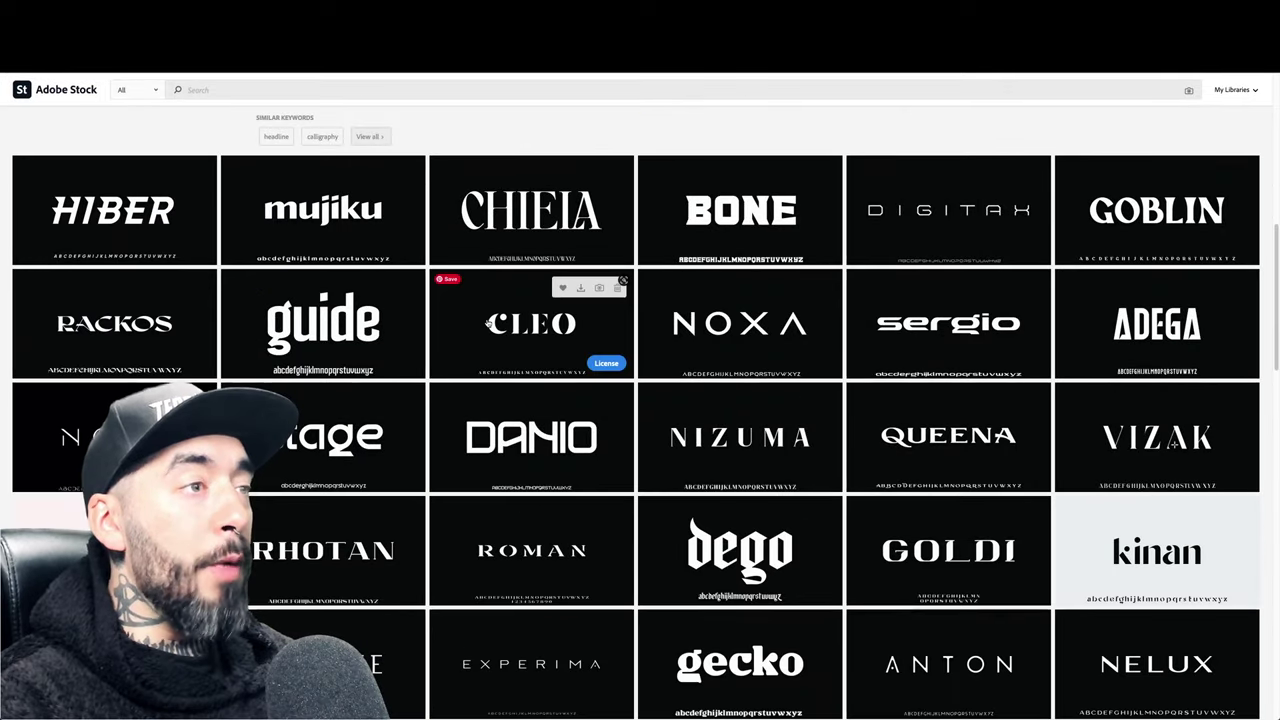
{"action": "scroll", "coordinate": [487, 322], "scroll_direction": "down", "scroll_amount": 2}
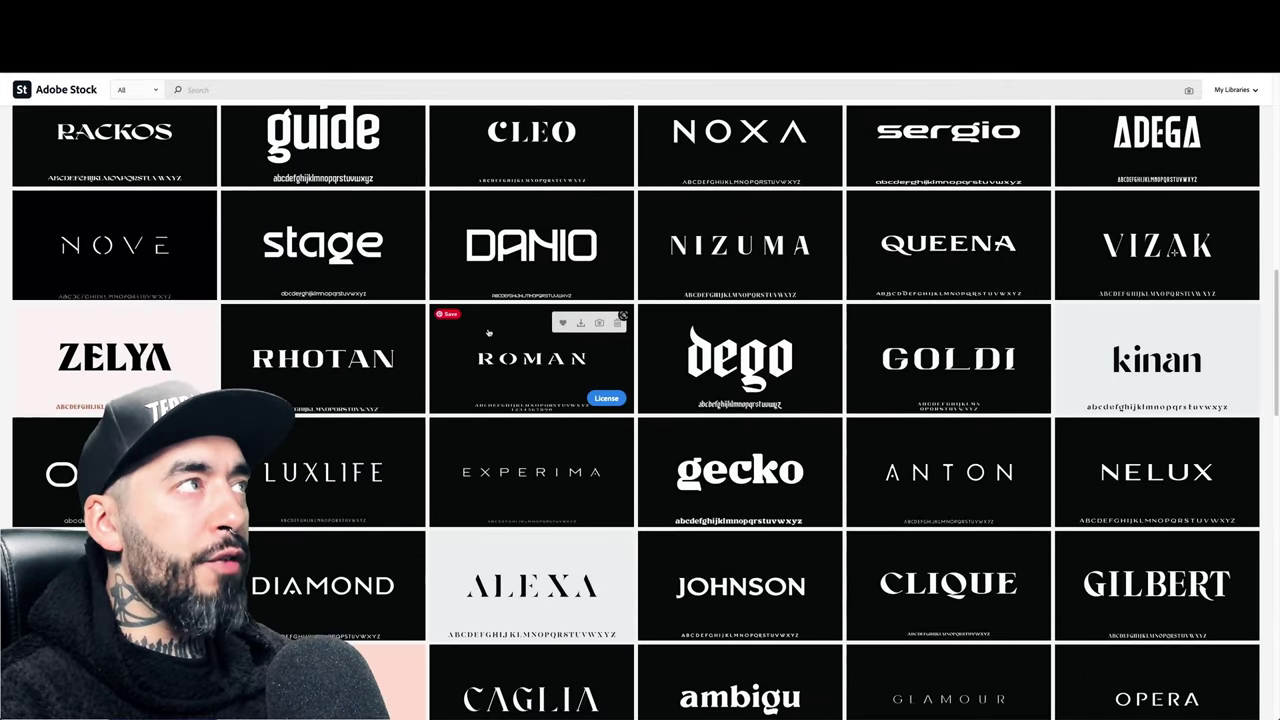
{"action": "scroll", "coordinate": [488, 333], "scroll_direction": "up", "scroll_amount": 1}
{"action": "scroll", "coordinate": [488, 333], "scroll_direction": "down", "scroll_amount": 2}
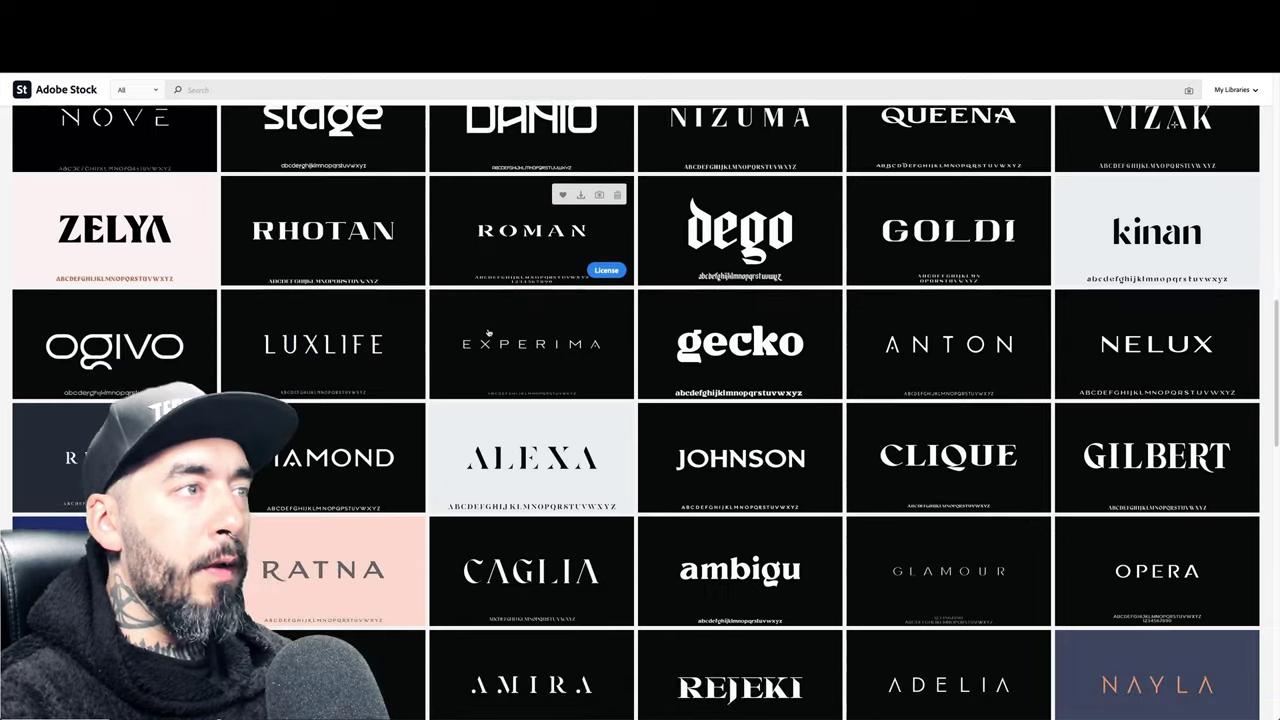
{"action": "scroll", "coordinate": [488, 333], "scroll_direction": "down", "scroll_amount": 3}
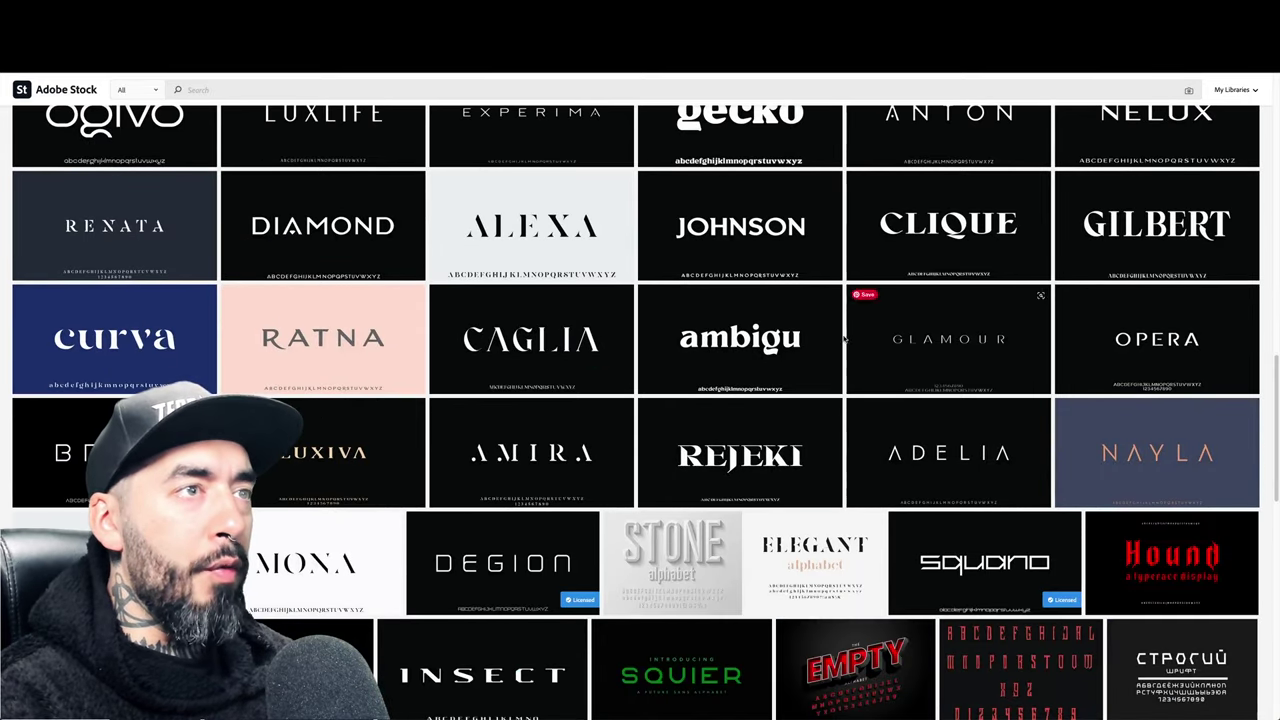
{"action": "key", "text": "super+Tab"}
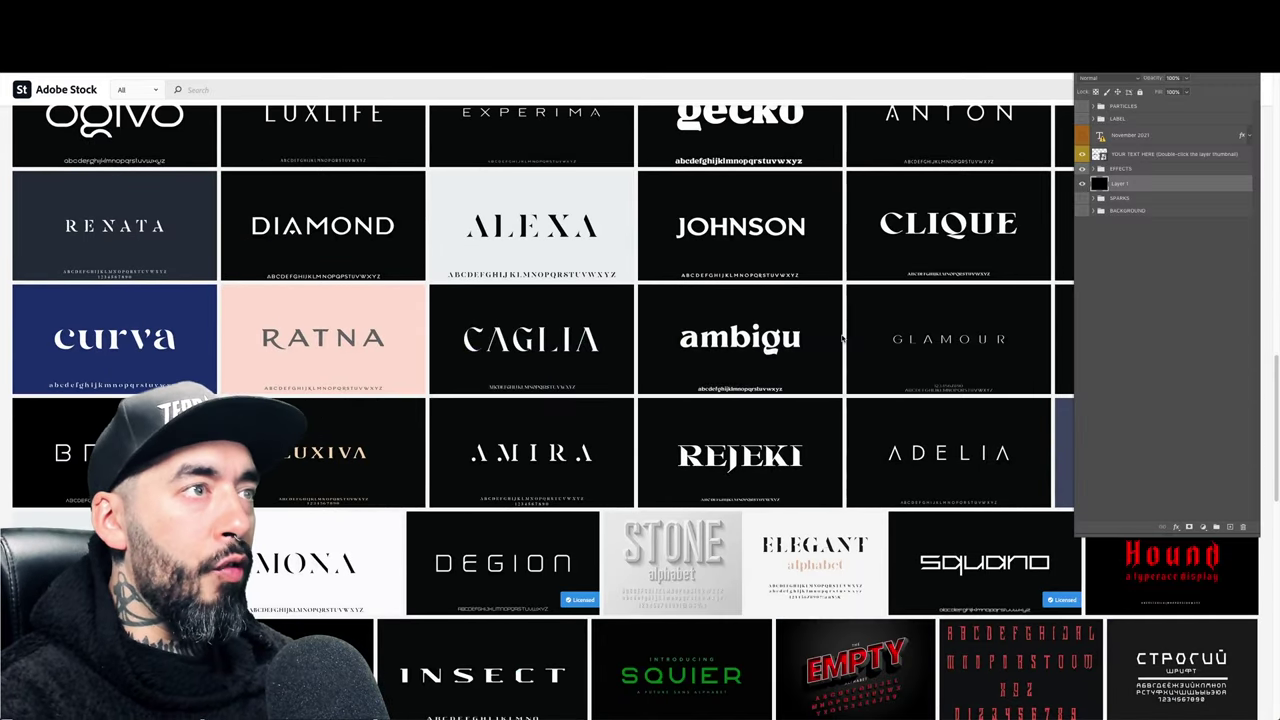
{"action": "scroll", "coordinate": [692, 333], "scroll_direction": "down", "scroll_amount": 4}
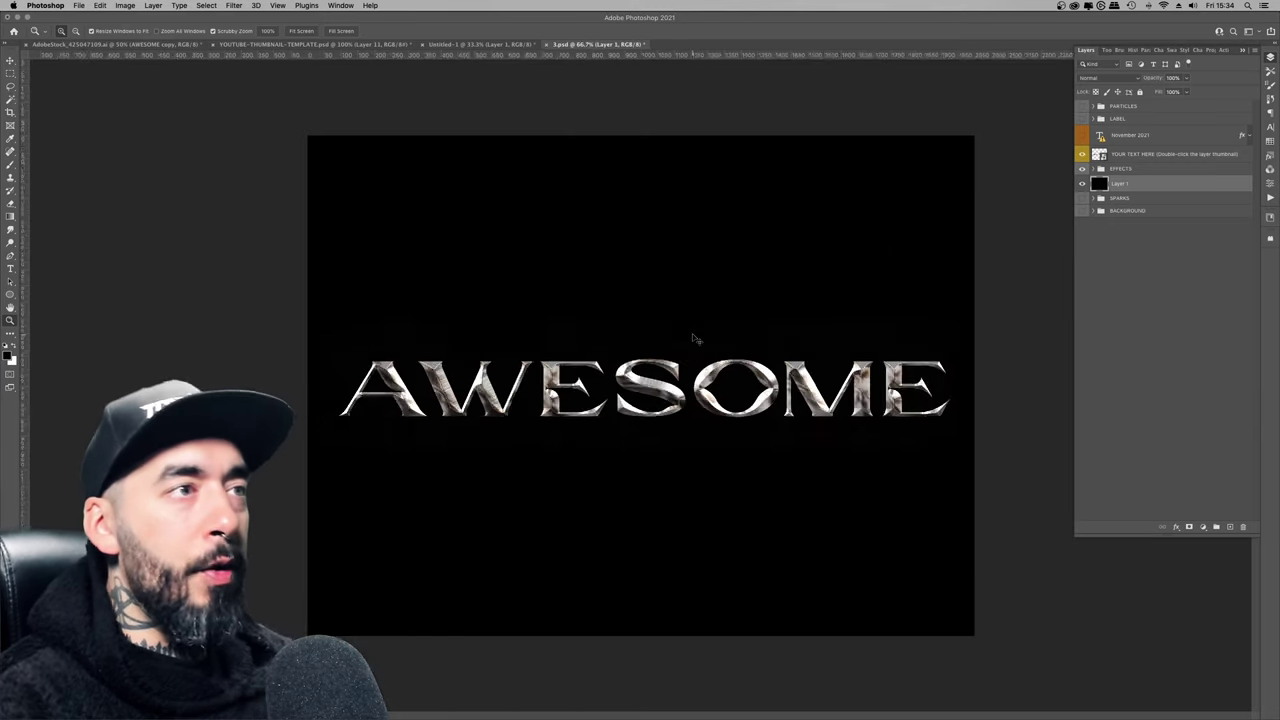
{"action": "scroll", "coordinate": [692, 333], "scroll_direction": "up", "scroll_amount": 4}
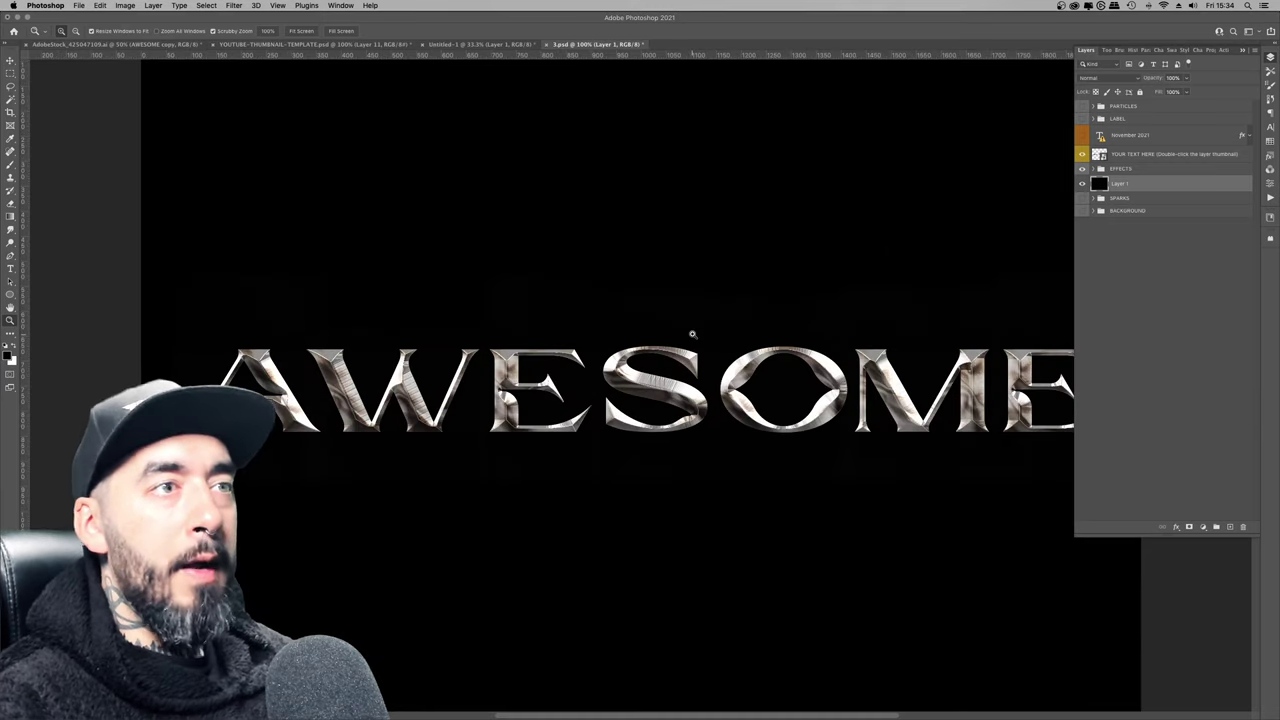
{"action": "scroll", "coordinate": [692, 338], "scroll_direction": "down", "scroll_amount": 2}
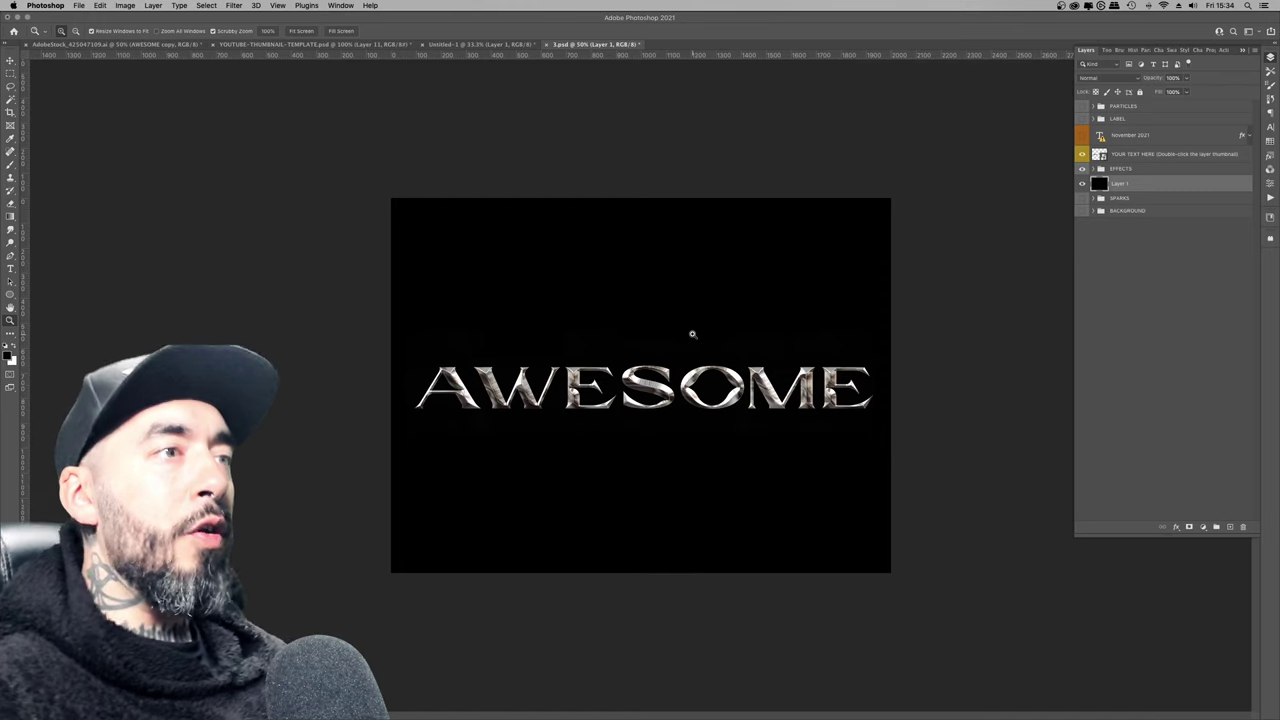
{"action": "scroll", "coordinate": [692, 336], "scroll_direction": "down", "scroll_amount": 1}
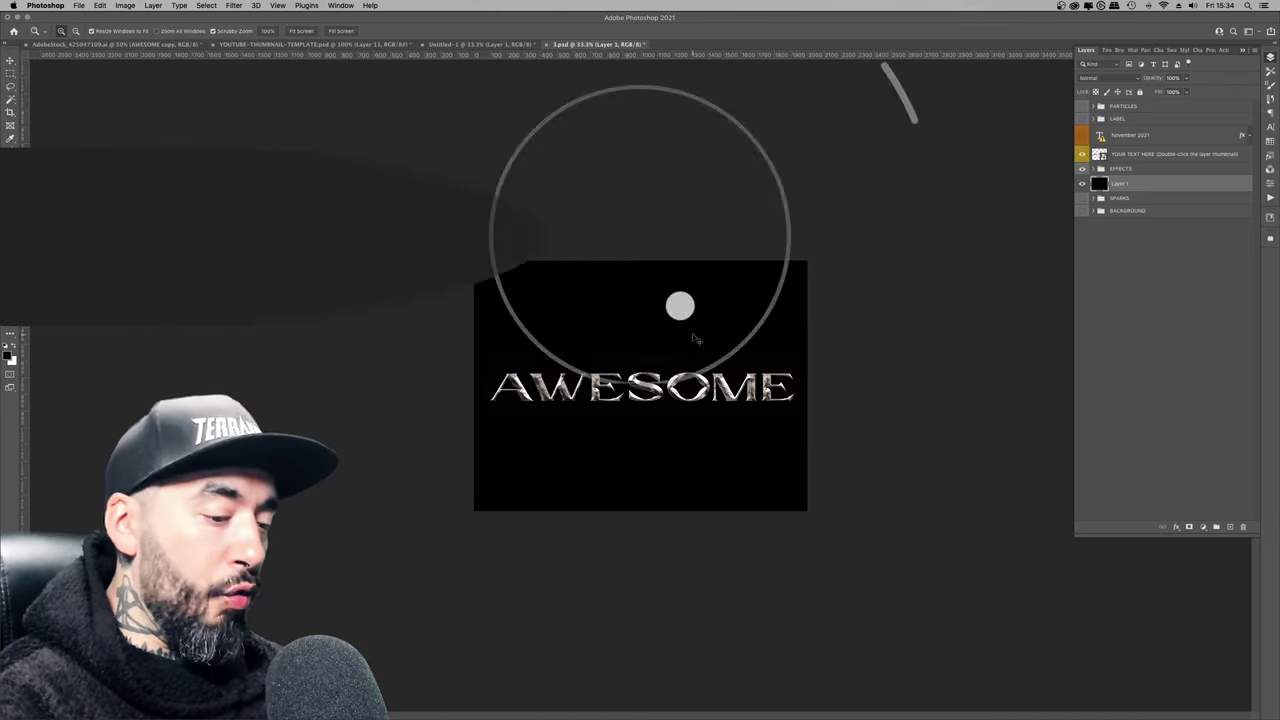
{"action": "scroll", "coordinate": [692, 333], "scroll_direction": "up", "scroll_amount": 3}
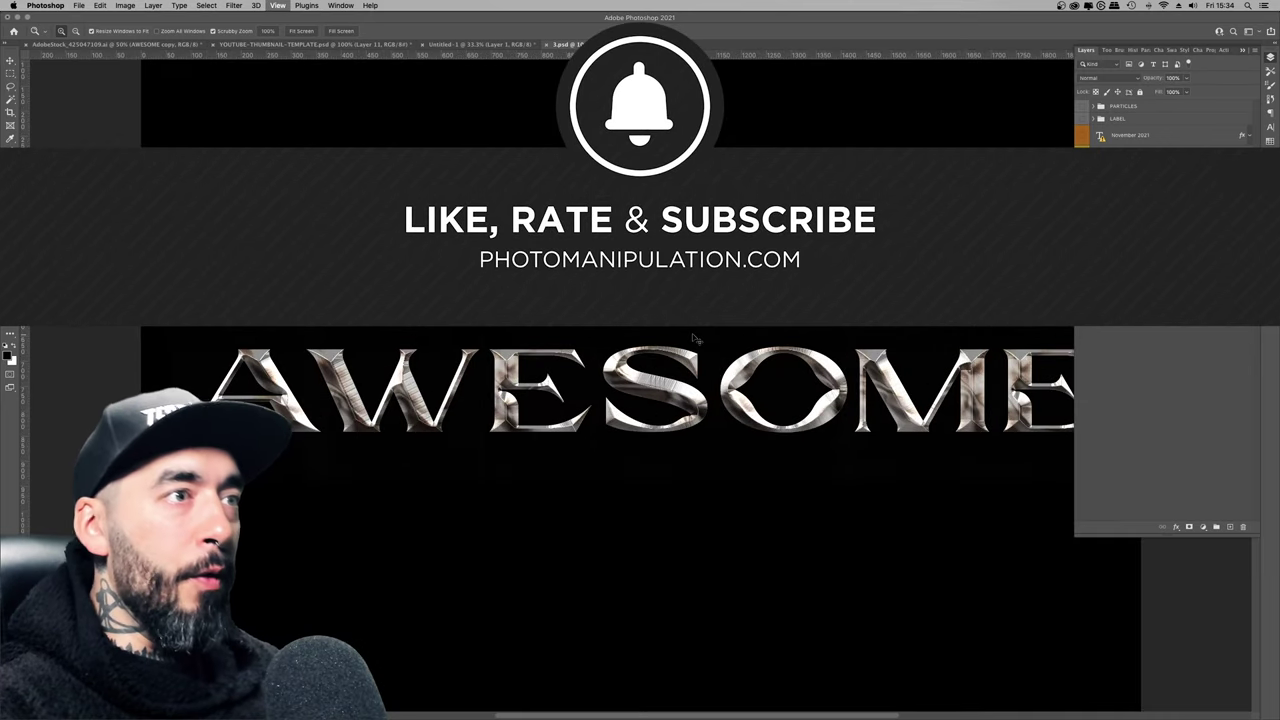
{"action": "scroll", "coordinate": [692, 336], "scroll_direction": "down", "scroll_amount": 3}
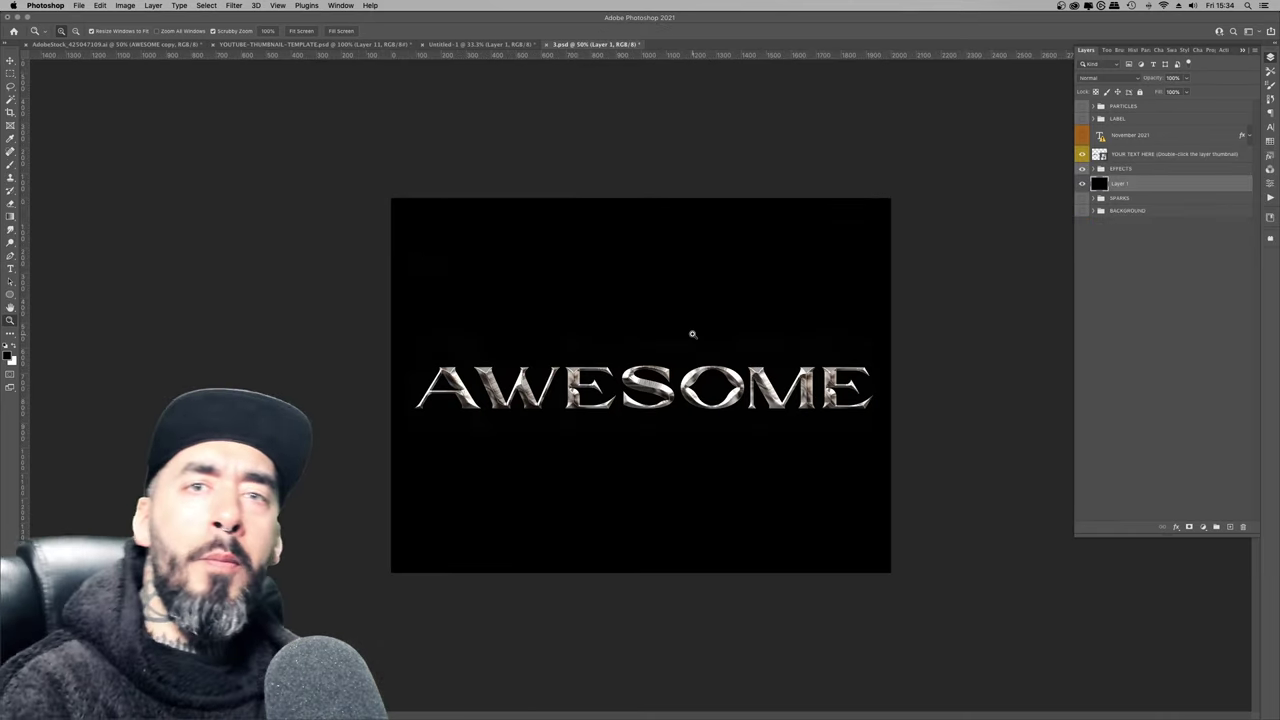